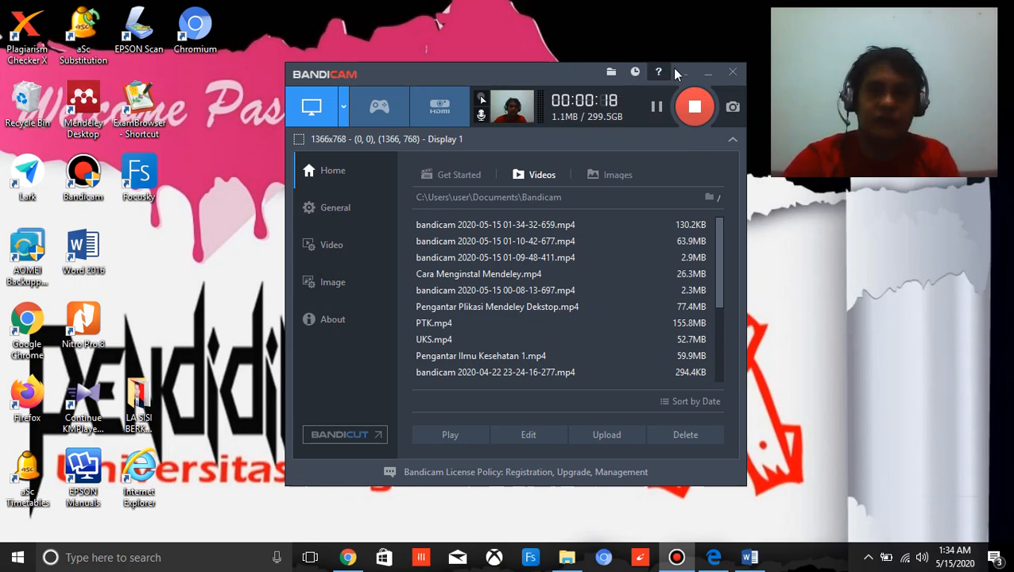
# Hide the screen recorder window, start Mendeley Desktop and fill in the account's e-mail for signing in.
pyautogui.click(708, 76)
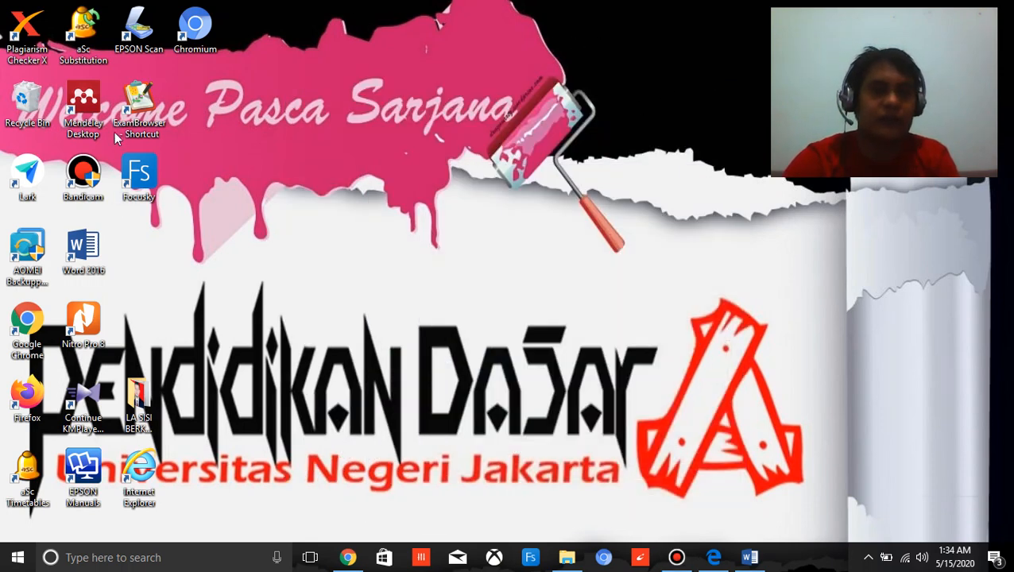
pyautogui.doubleClick(83, 97)
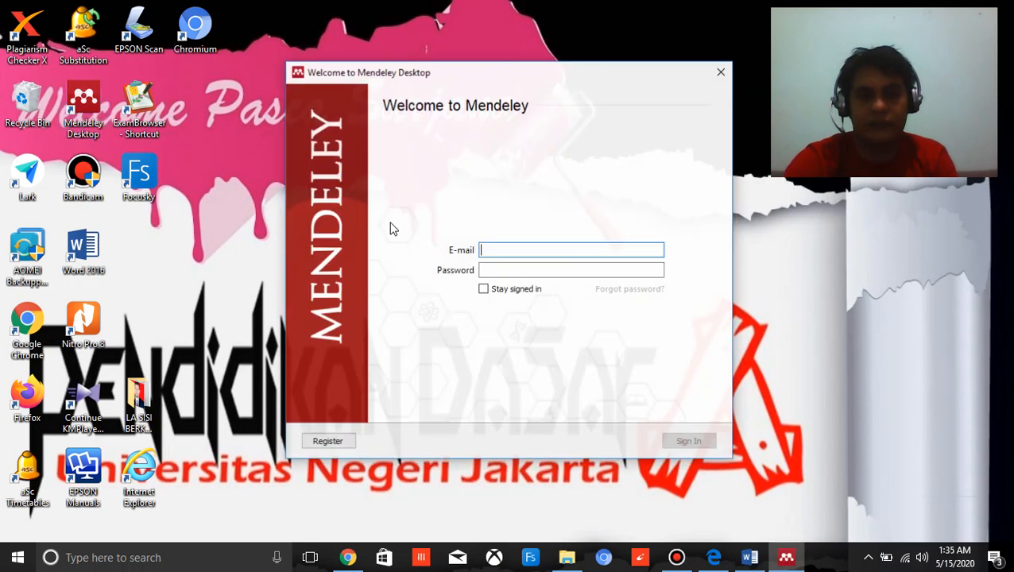
pyautogui.click(536, 243)
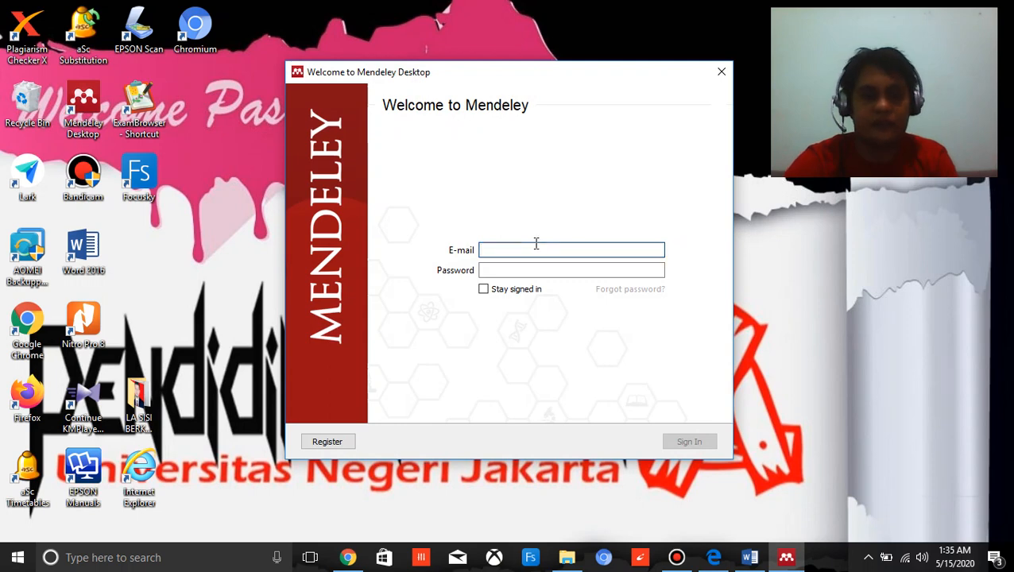
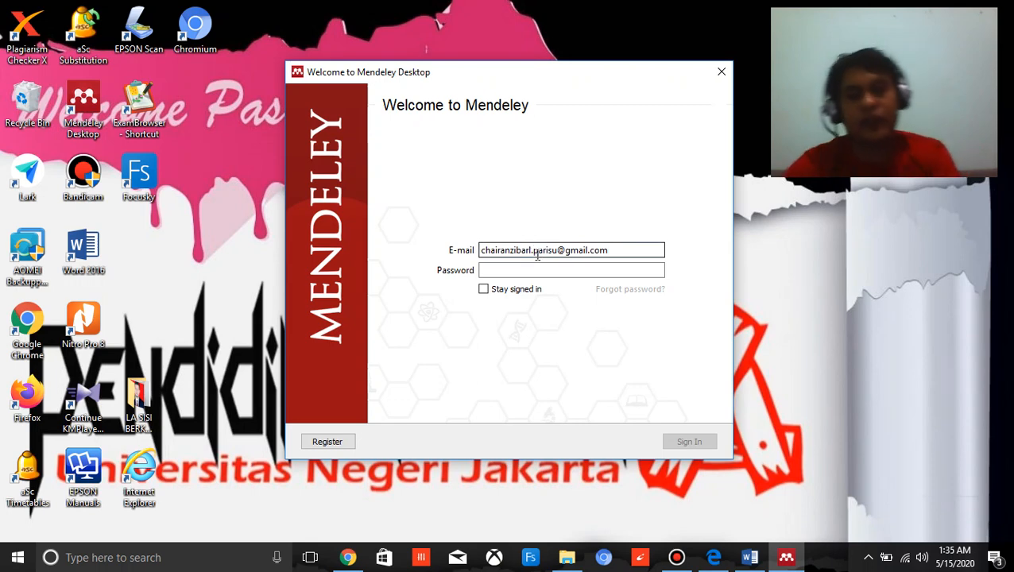
# Enter the account password, sign in to Mendeley Desktop and dismiss the offered update without installing it.
pyautogui.click(536, 269)
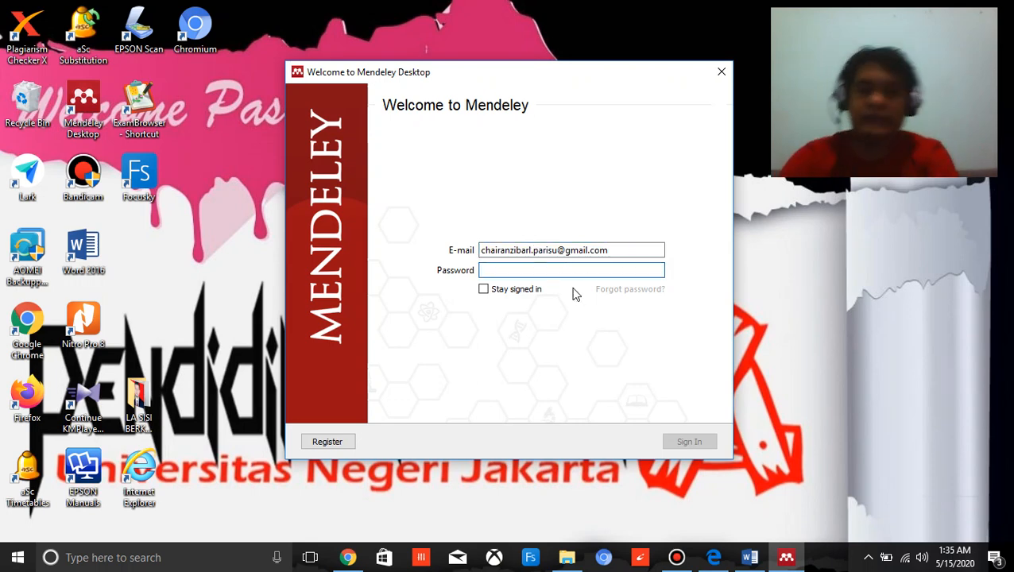
pyautogui.write('•')
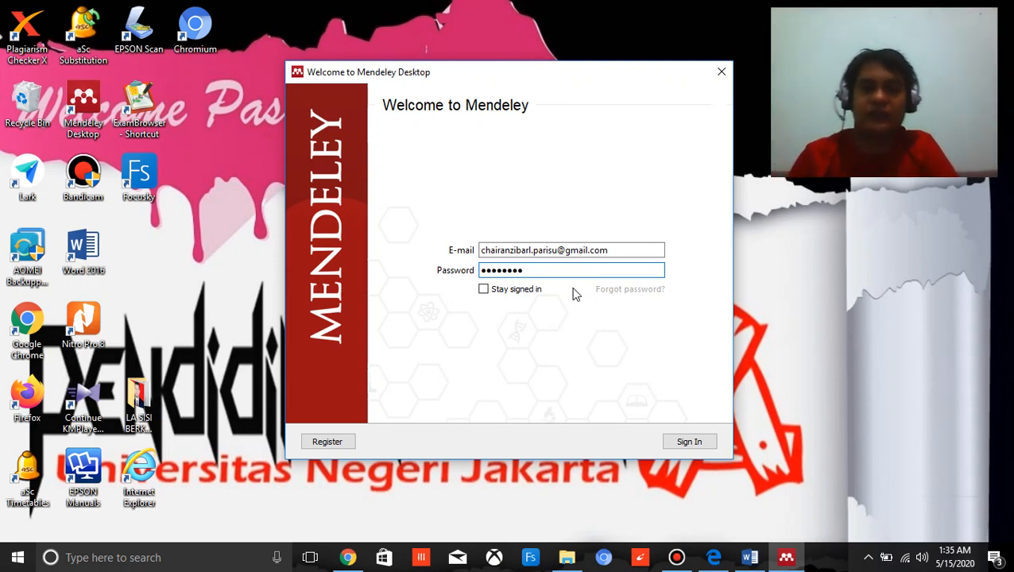
pyautogui.click(692, 443)
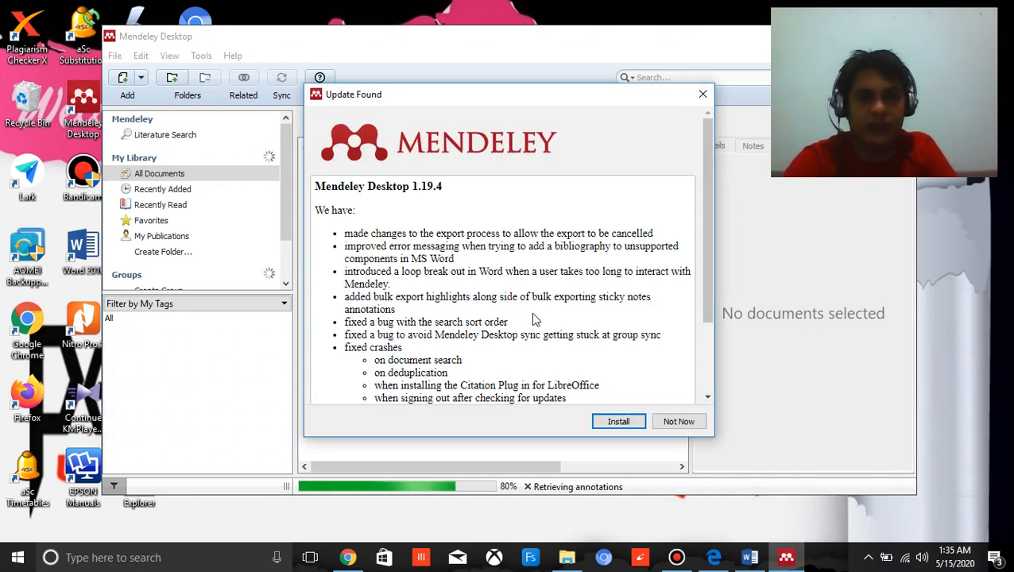
pyautogui.click(703, 95)
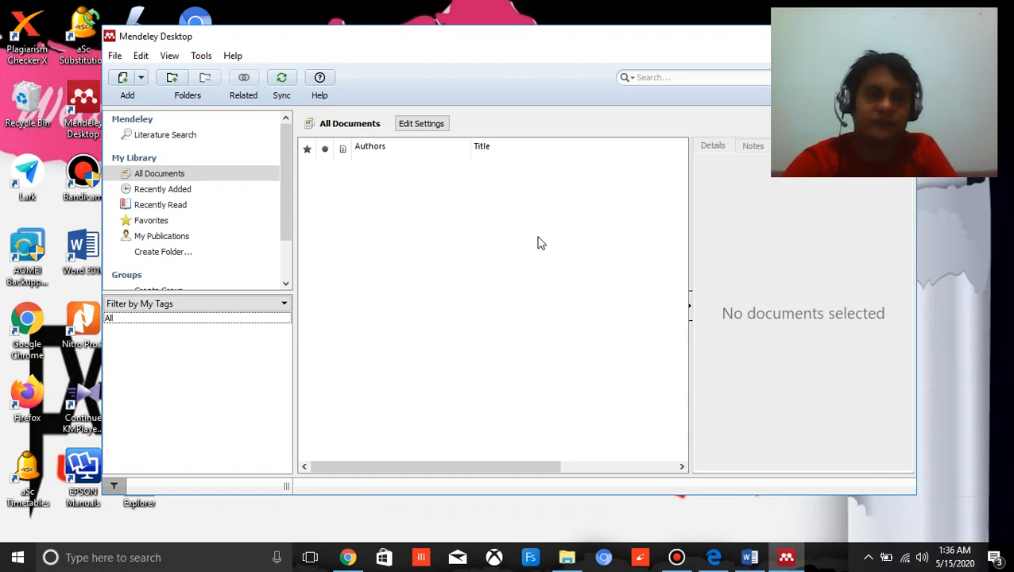
pyautogui.click(347, 557)
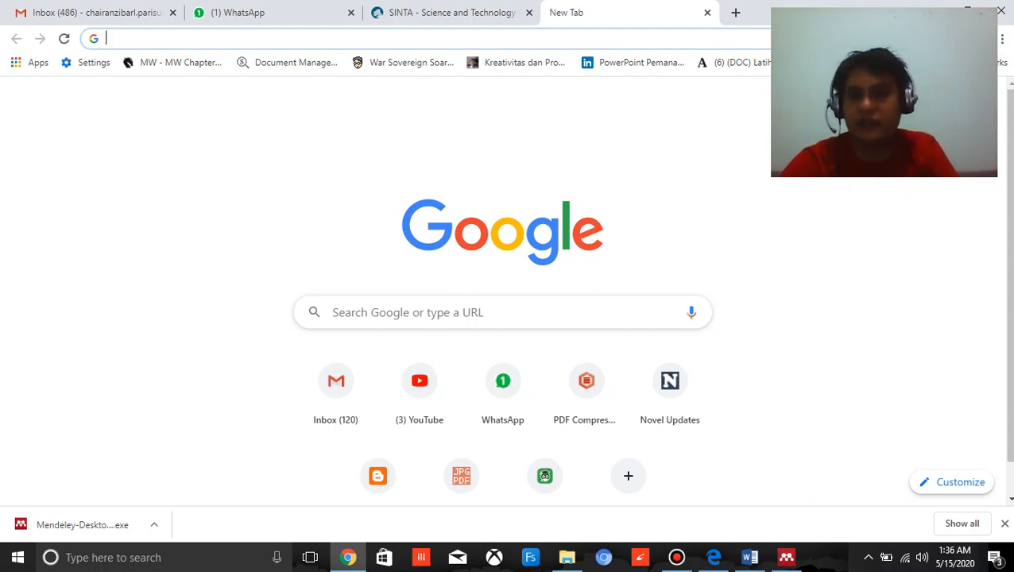
pyautogui.rightClick(937, 38)
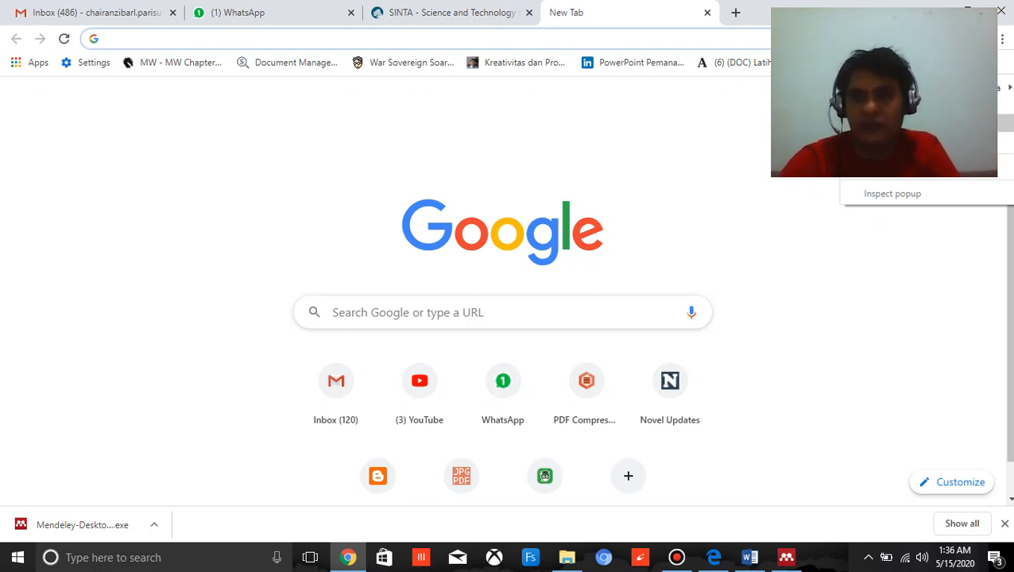
pyautogui.click(905, 194)
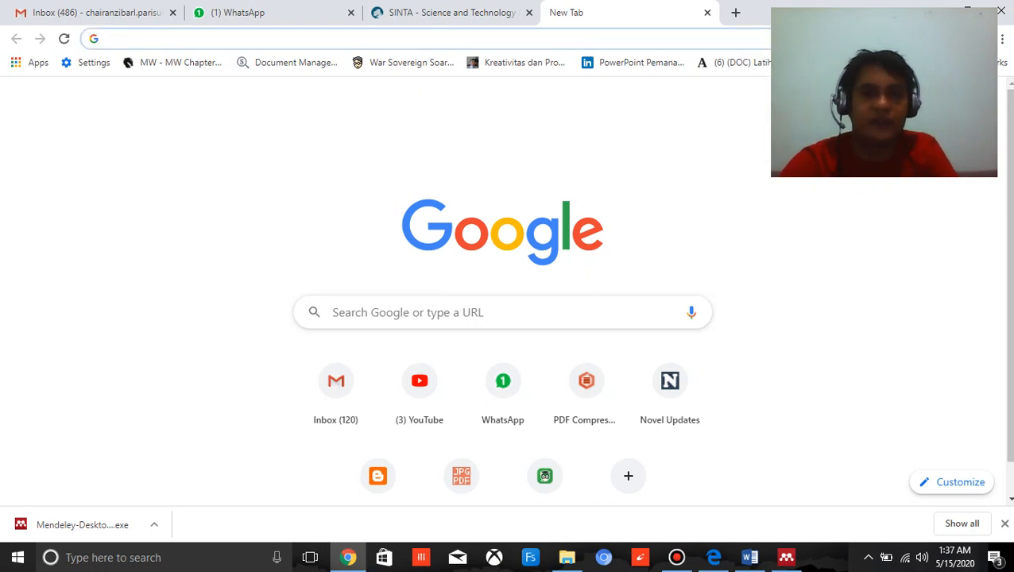
# Switch to Mendeley Desktop and start the Web Importer installation to bring up its web page.
pyautogui.click(788, 558)
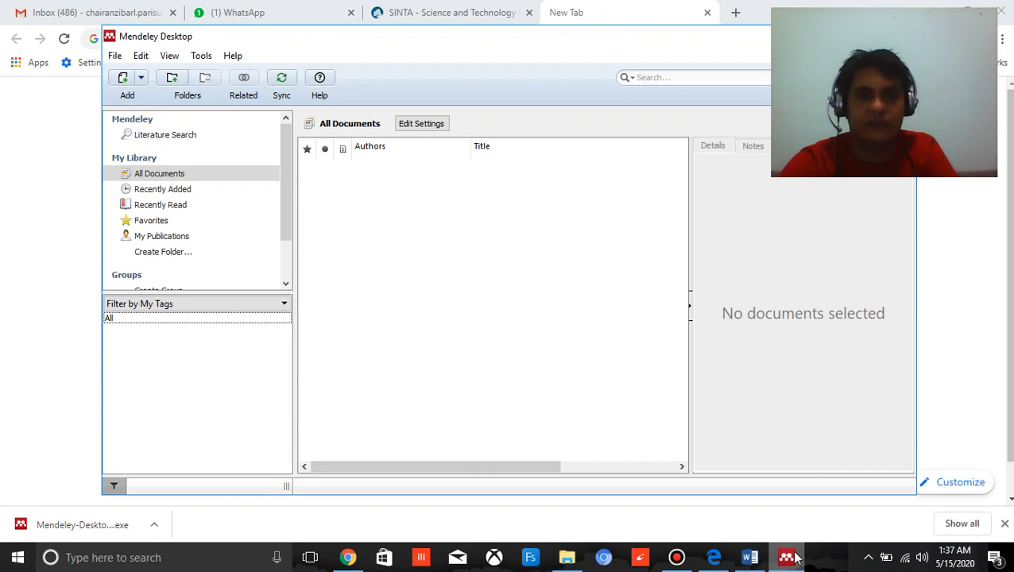
pyautogui.click(203, 57)
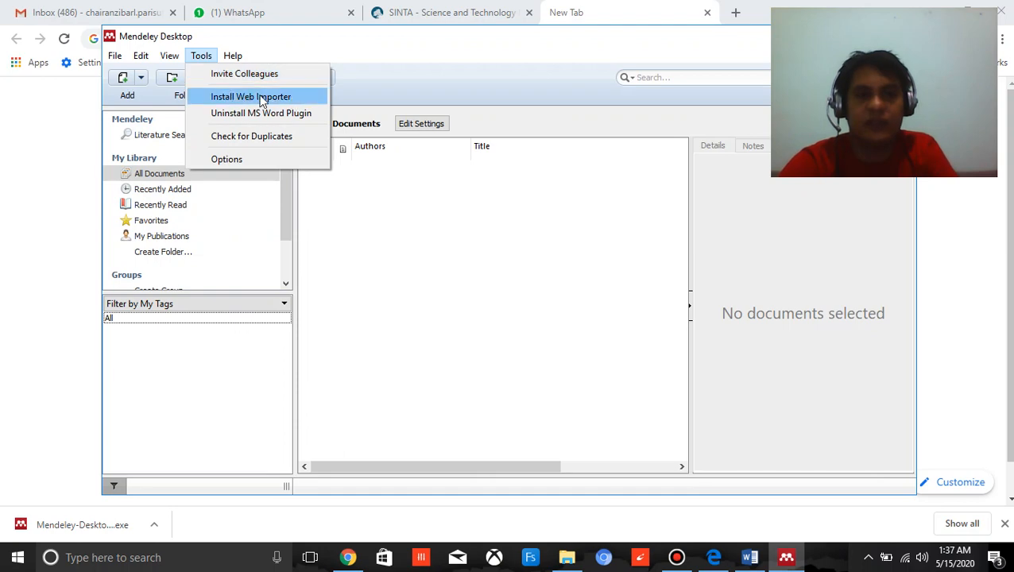
pyautogui.click(247, 103)
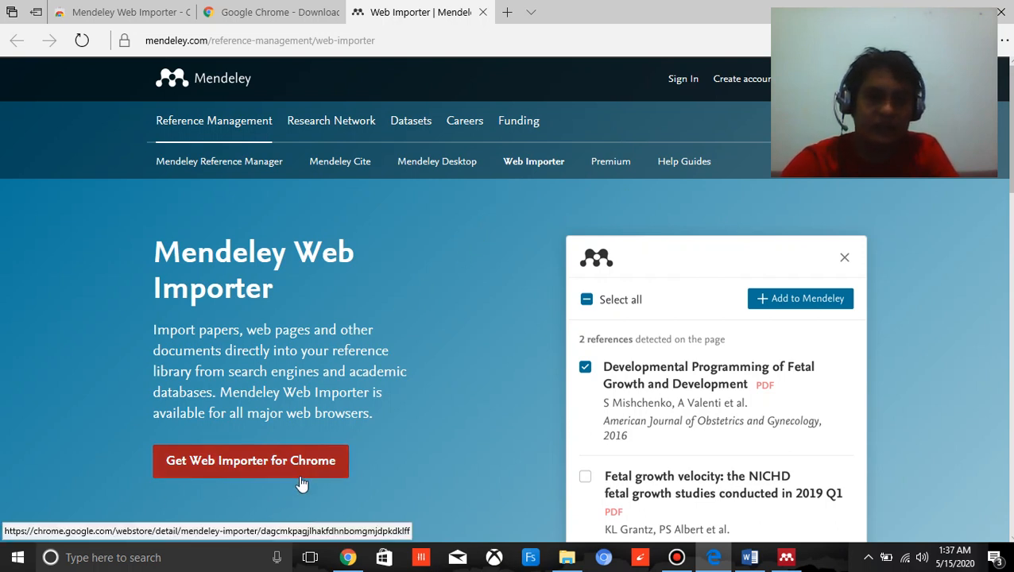
# Switch to Chrome and search Google for "mendeley web importer".
pyautogui.click(348, 556)
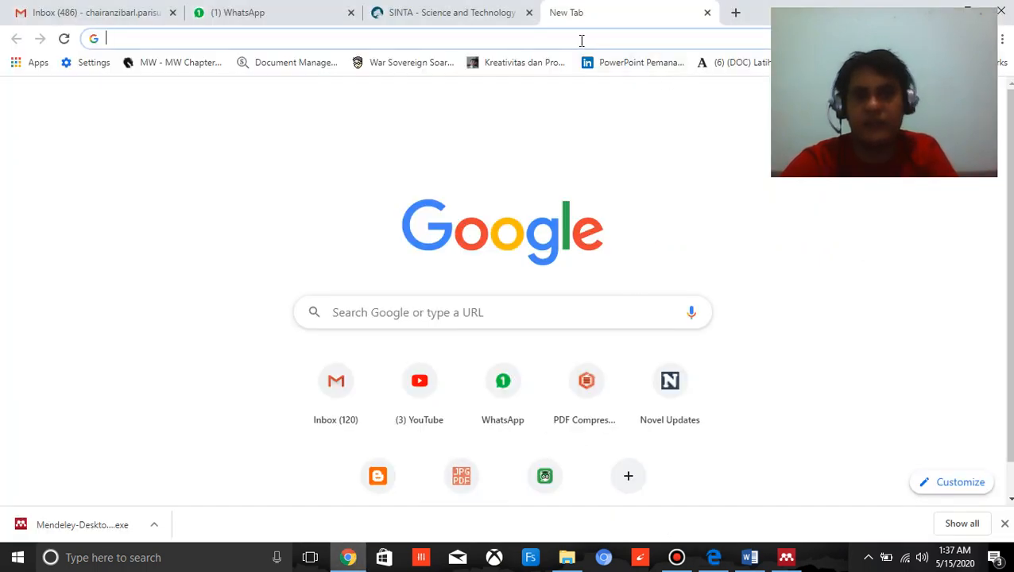
pyautogui.click(580, 39)
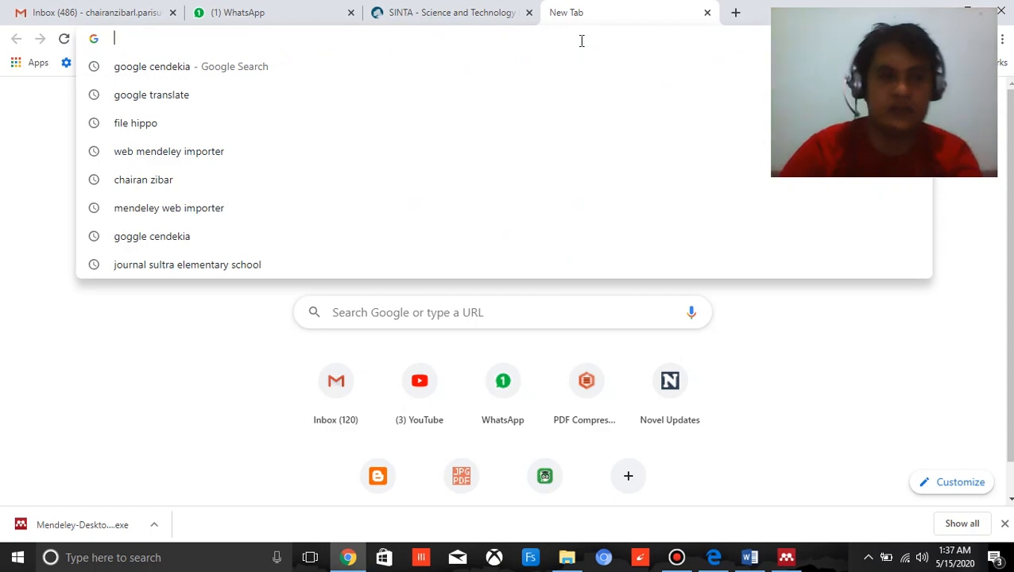
pyautogui.write('mende')
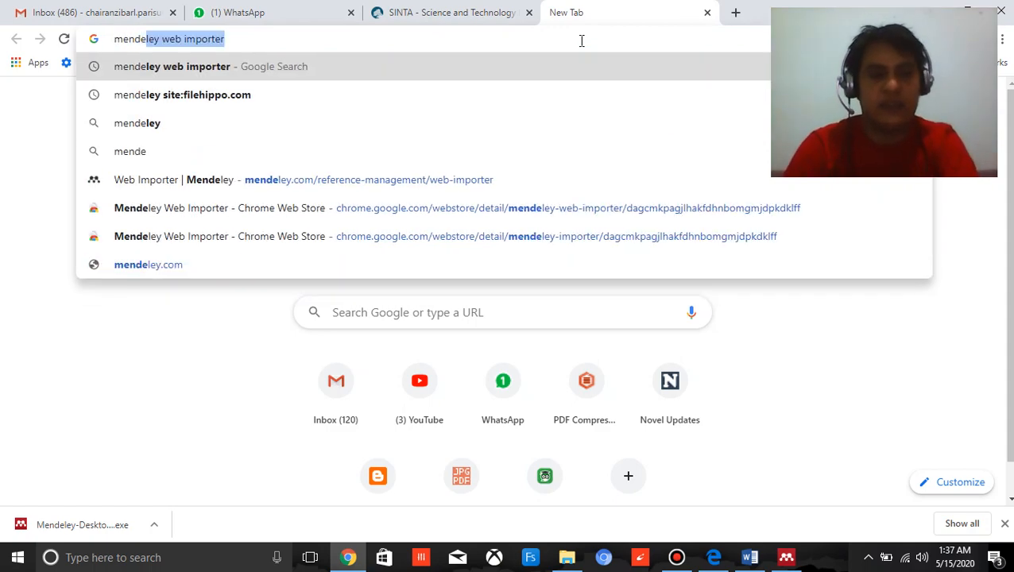
pyautogui.press('Right')
pyautogui.press('Return')
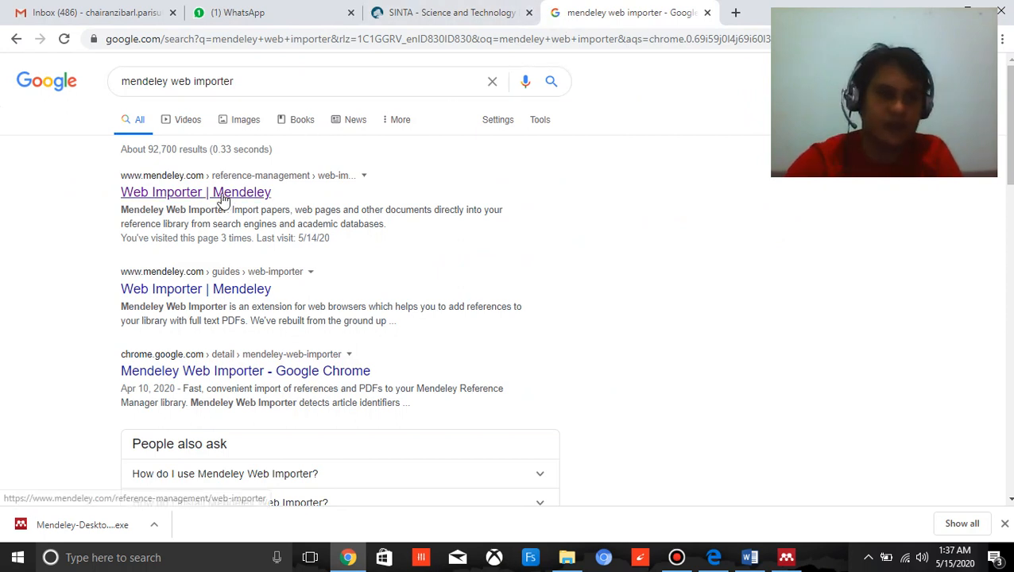
# Add the Mendeley Web Importer extension to Chrome from Mendeley's Web Importer page, then replace the store tab with a new one.
pyautogui.click(223, 197)
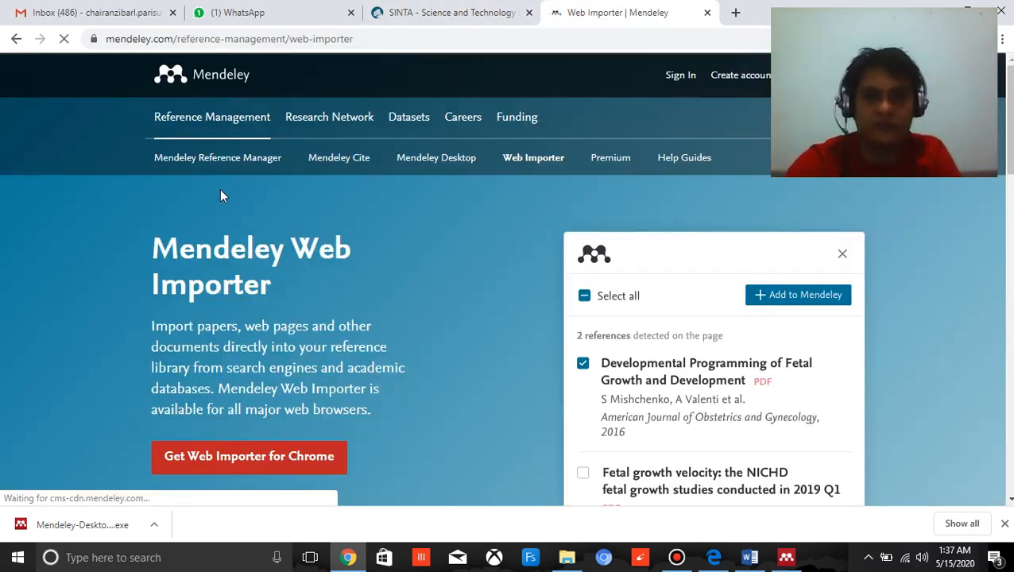
pyautogui.scroll(-1, 238, 294)
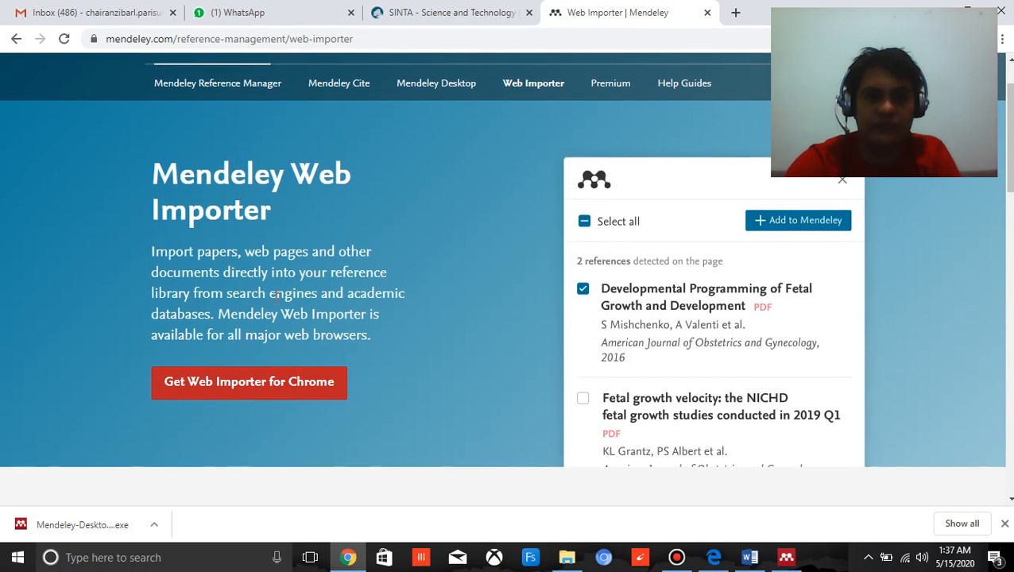
pyautogui.click(299, 386)
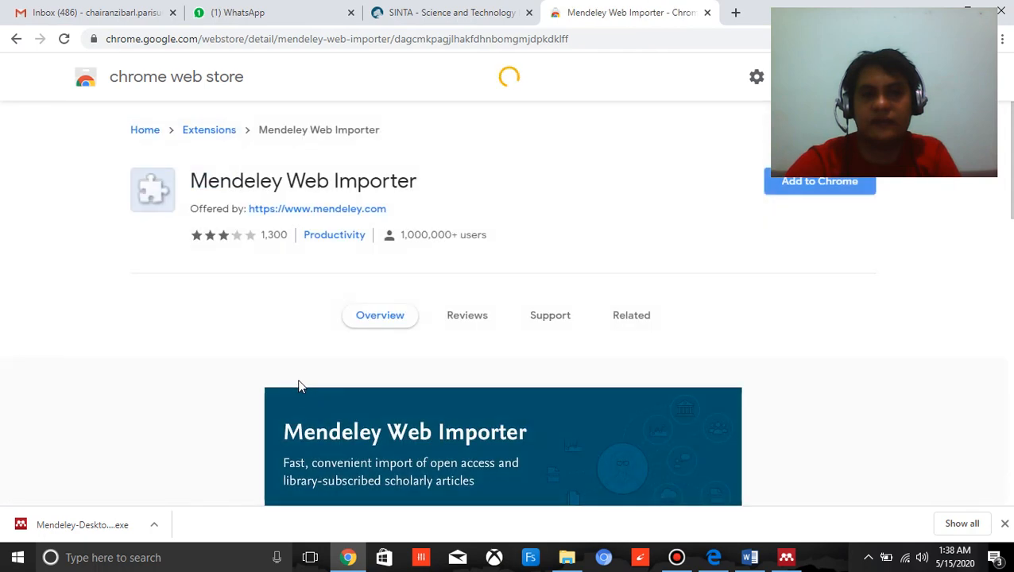
pyautogui.click(807, 188)
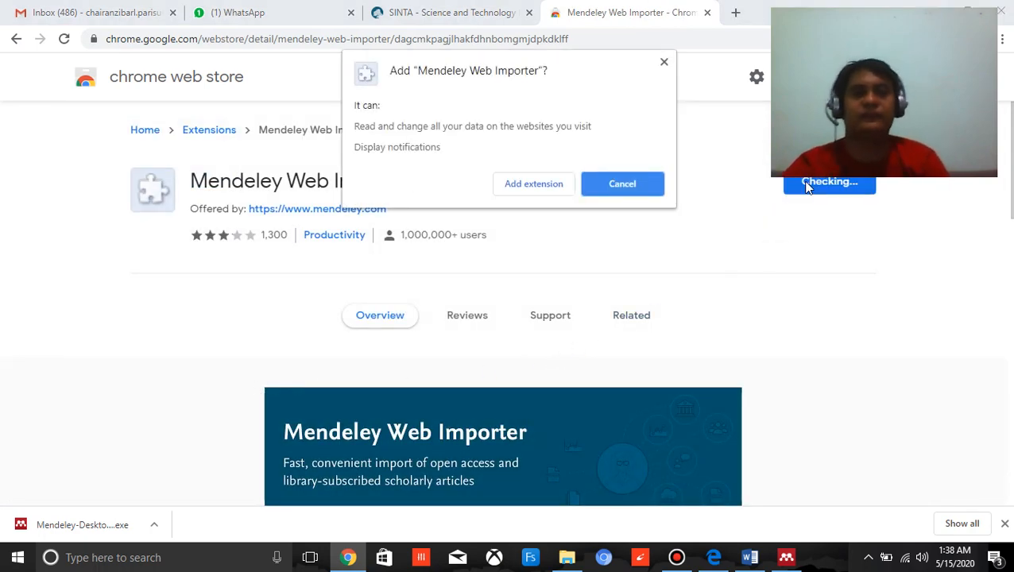
pyautogui.click(527, 186)
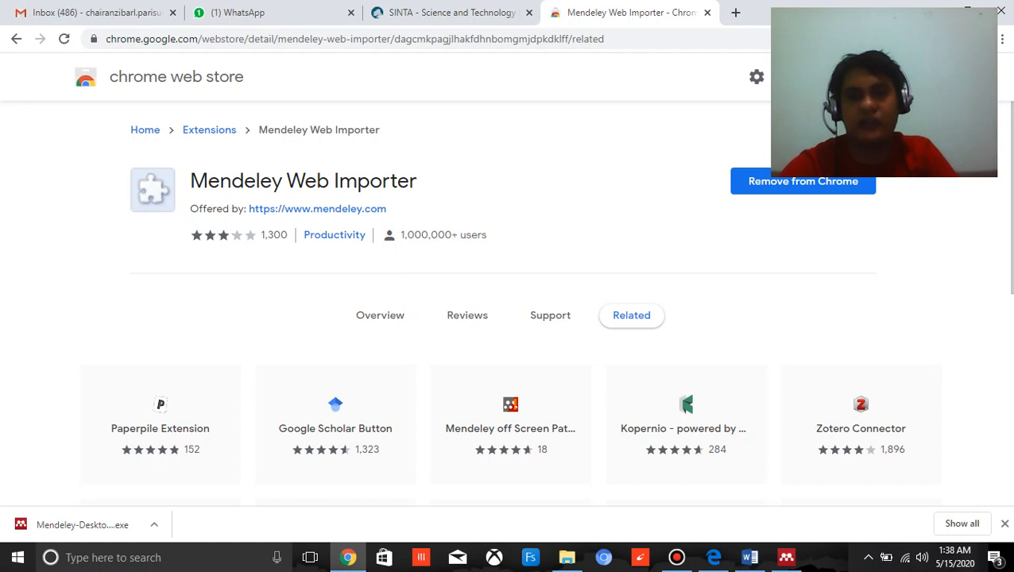
pyautogui.click(707, 15)
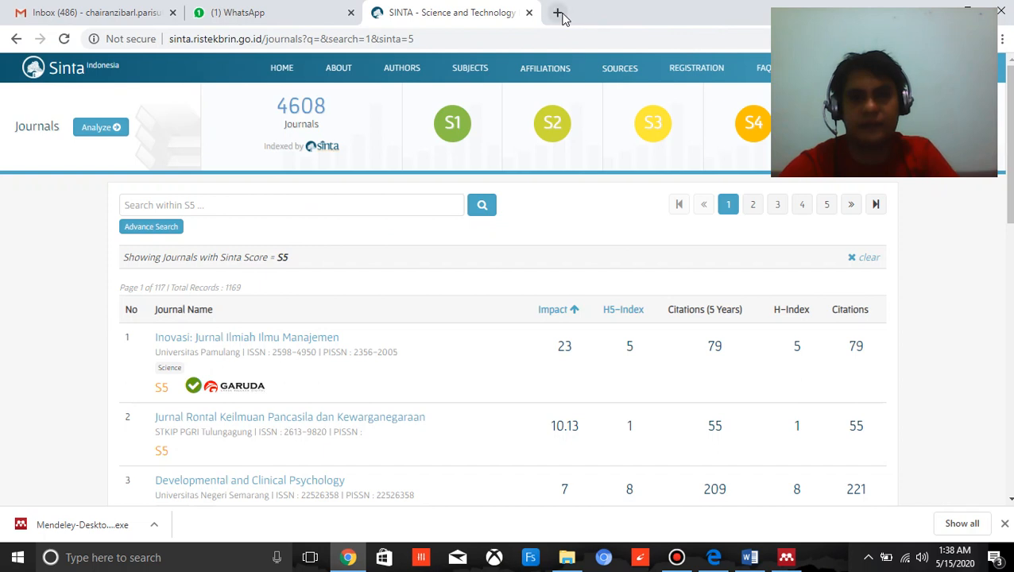
pyautogui.click(558, 14)
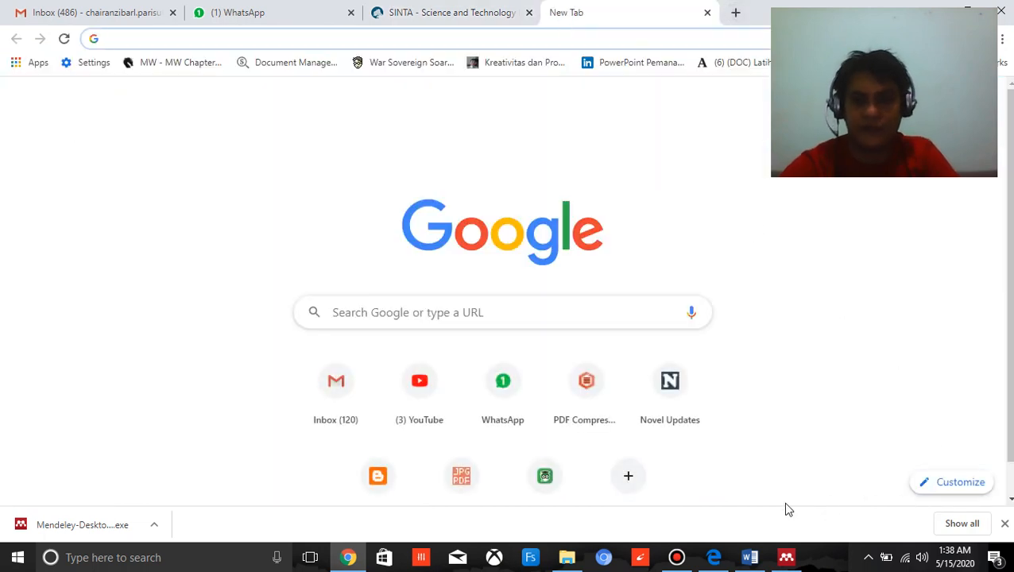
# Launch Word 2016, create a blank document and maximize its window.
pyautogui.click(785, 557)
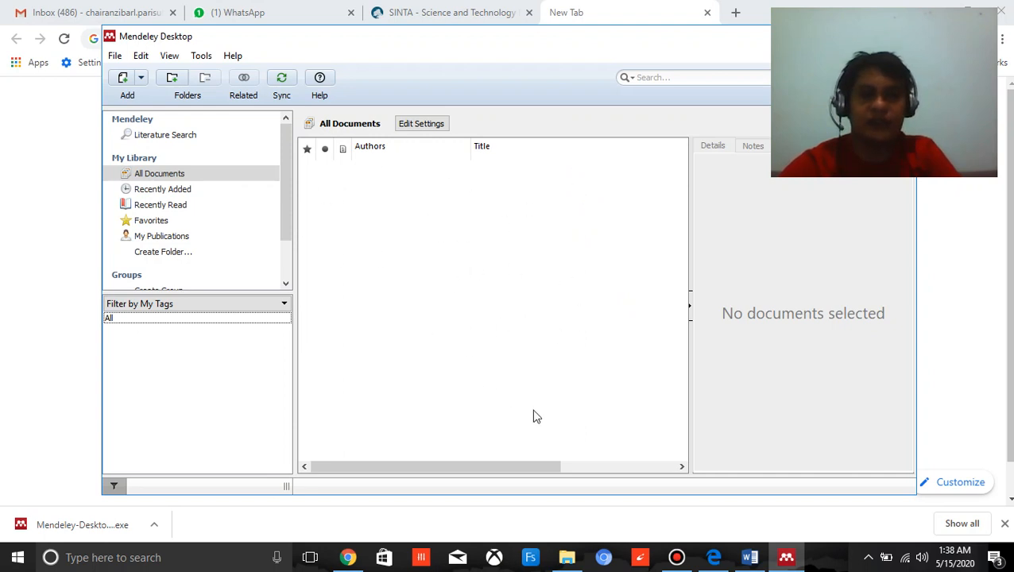
pyautogui.click(201, 556)
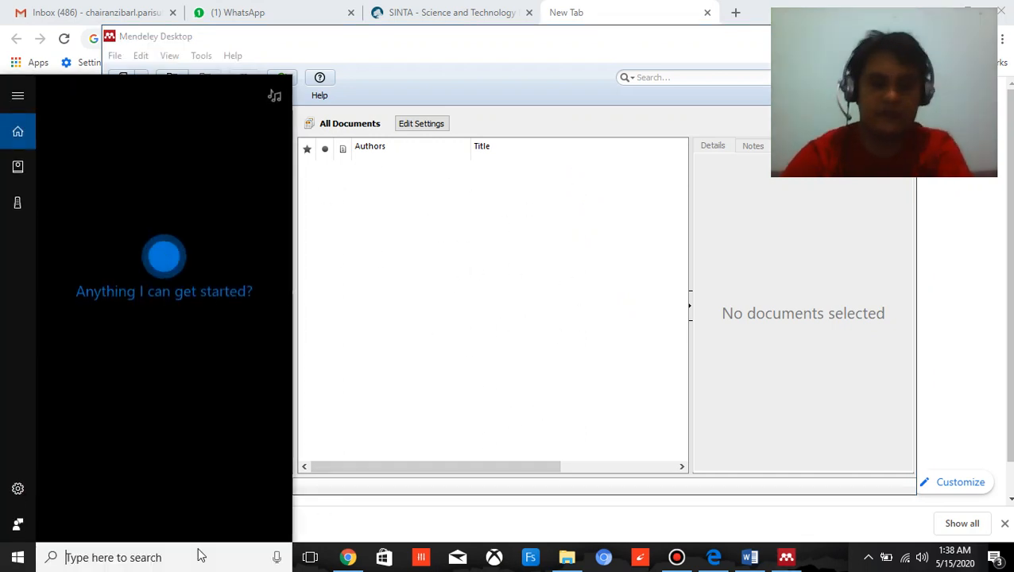
pyautogui.write('word')
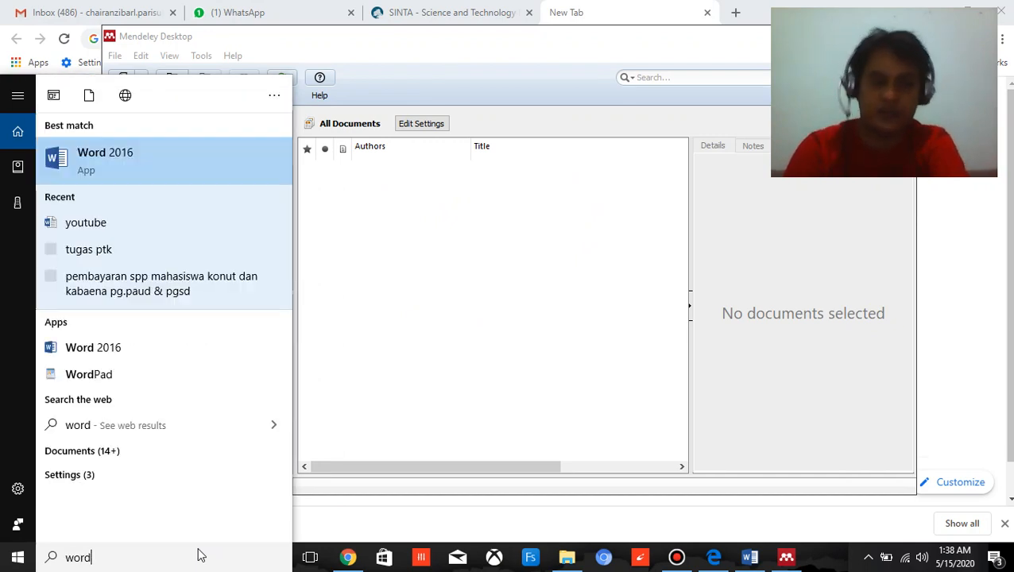
pyautogui.press('Escape')
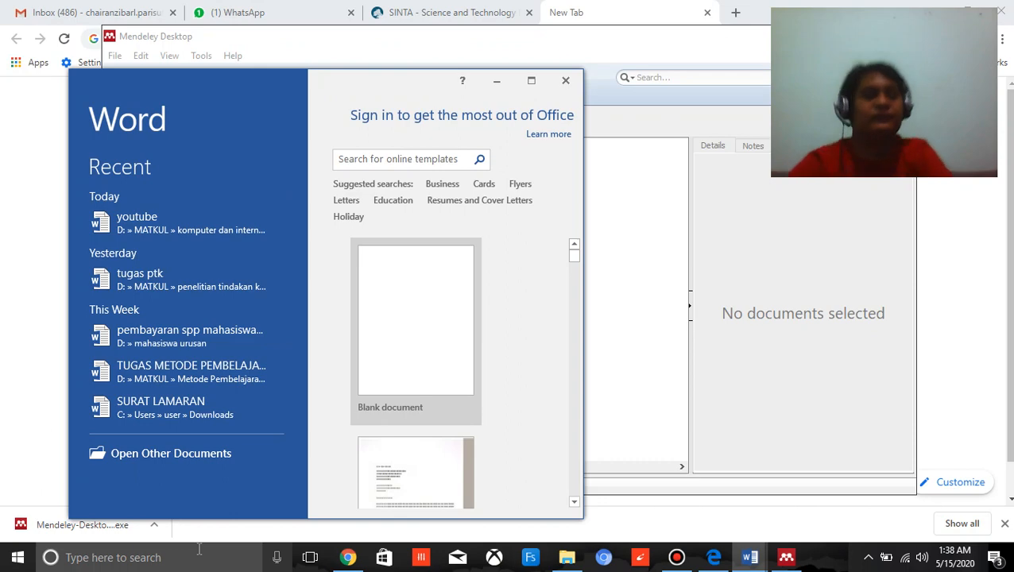
pyautogui.click(385, 347)
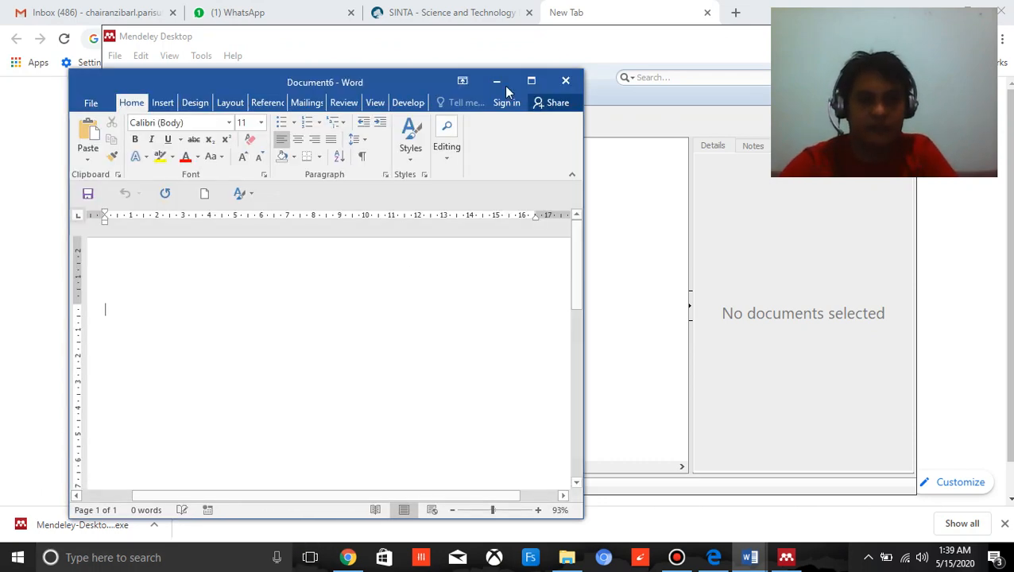
pyautogui.click(531, 81)
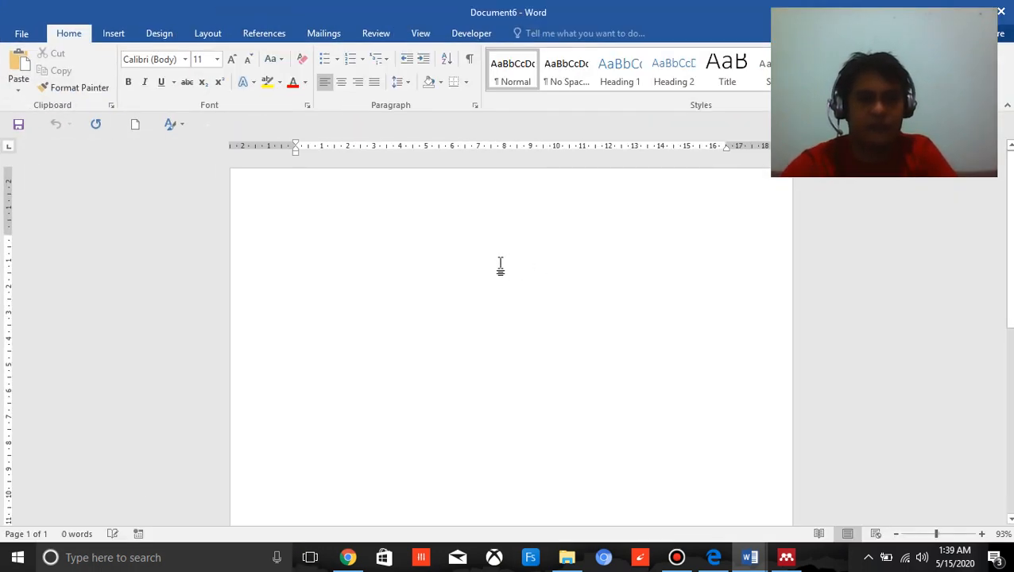
# Check Word's reference tools for the Mendeley commands, then switch to Mendeley Desktop and check its MS Word plugin option.
pyautogui.click(266, 34)
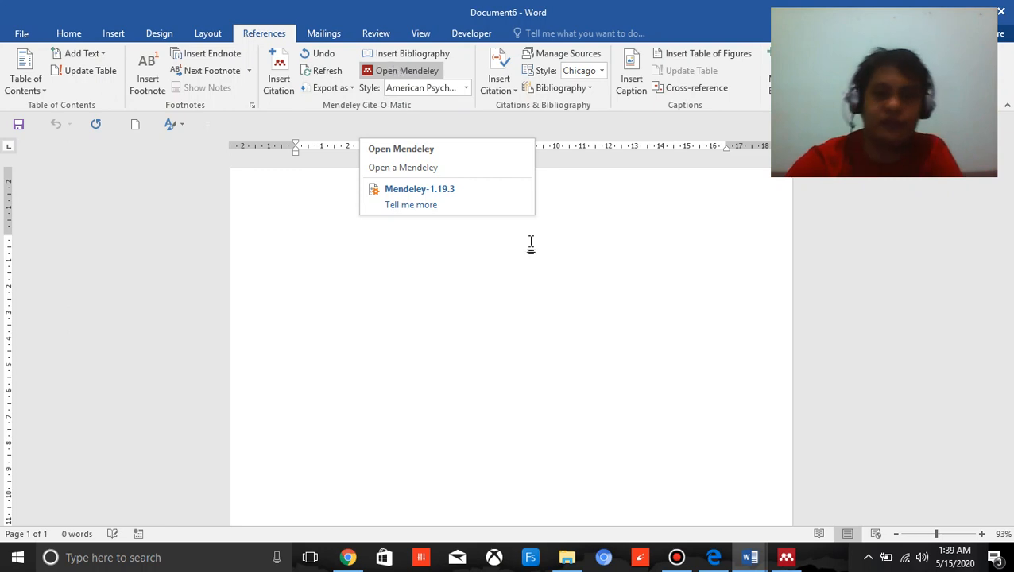
pyautogui.click(786, 557)
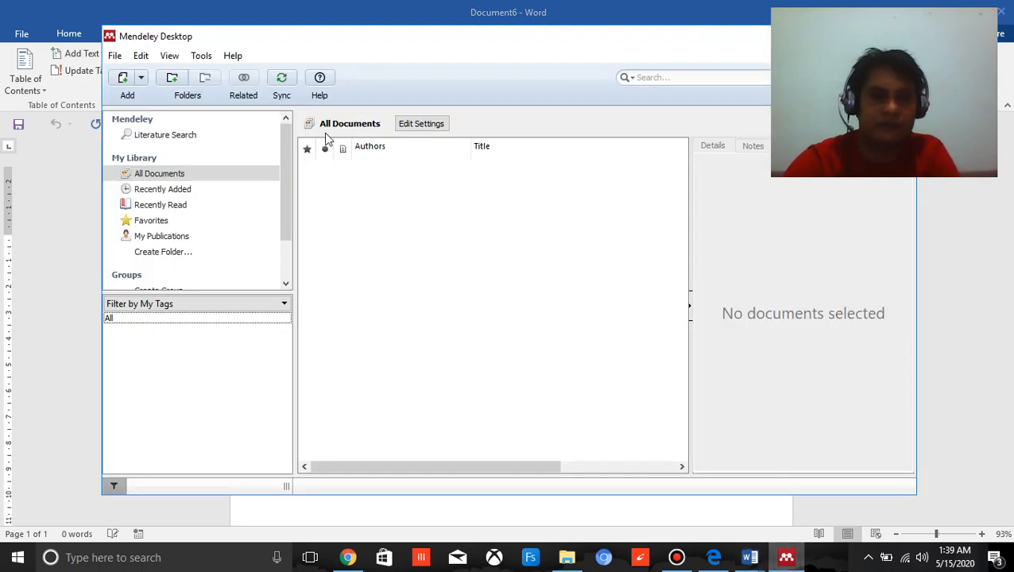
pyautogui.click(206, 61)
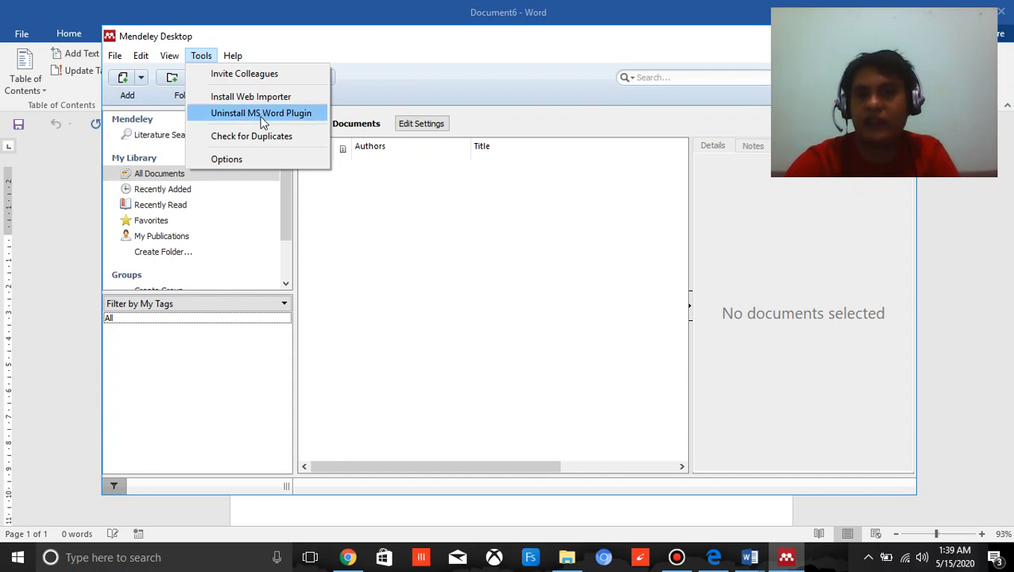
pyautogui.click(397, 215)
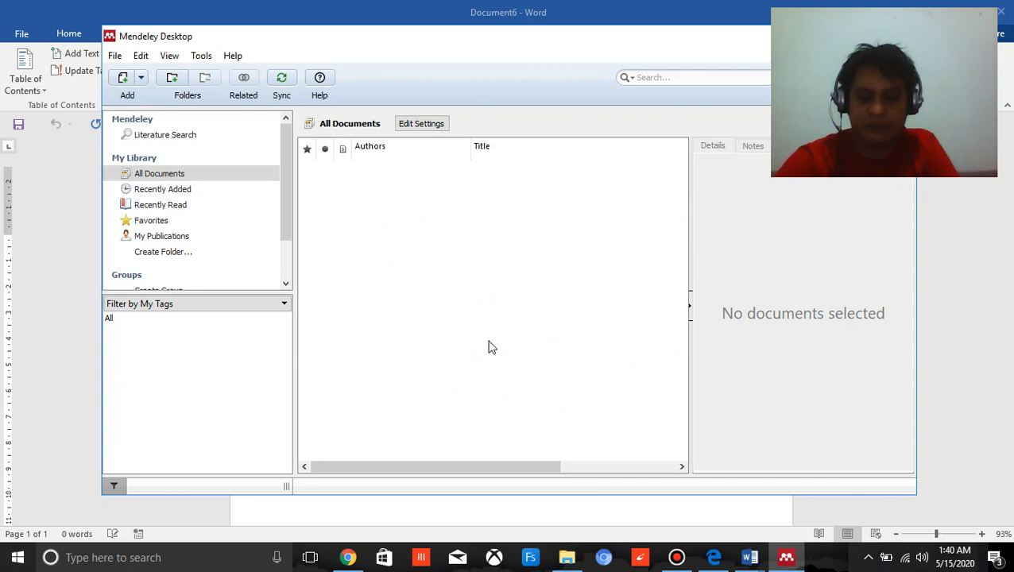
# Switch to Chrome, search Google for "google cendekia" and open the Google Cendekia site from the results.
pyautogui.click(348, 557)
pyautogui.click(554, 38)
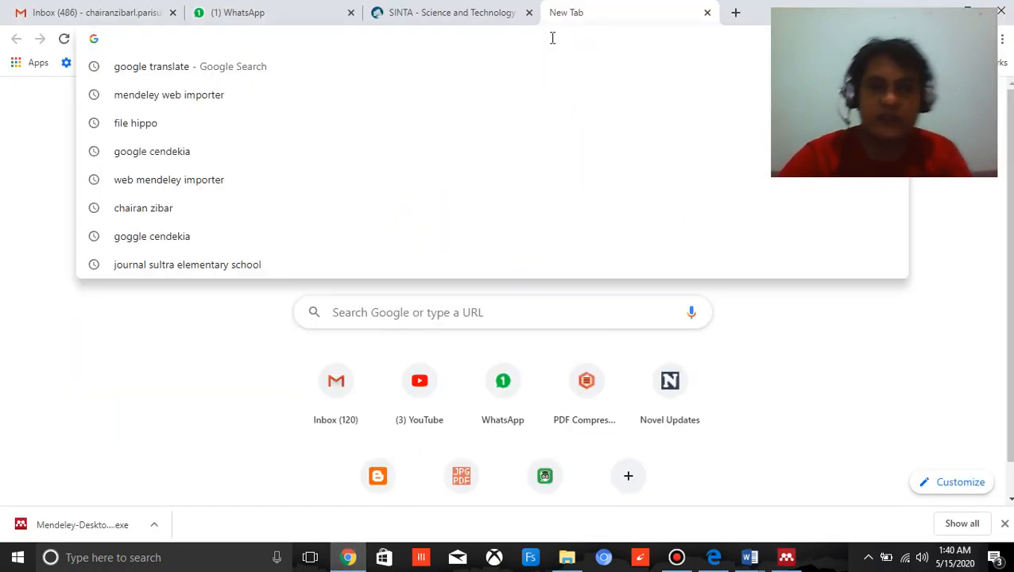
pyautogui.press('Down')
pyautogui.press('Down')
pyautogui.press('Down')
pyautogui.press('Down')
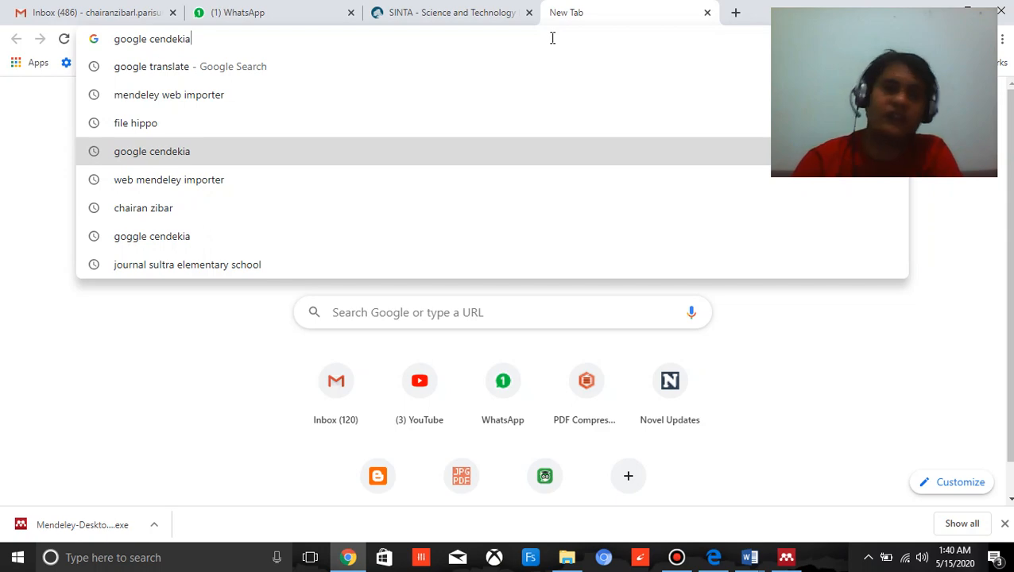
pyautogui.press('Return')
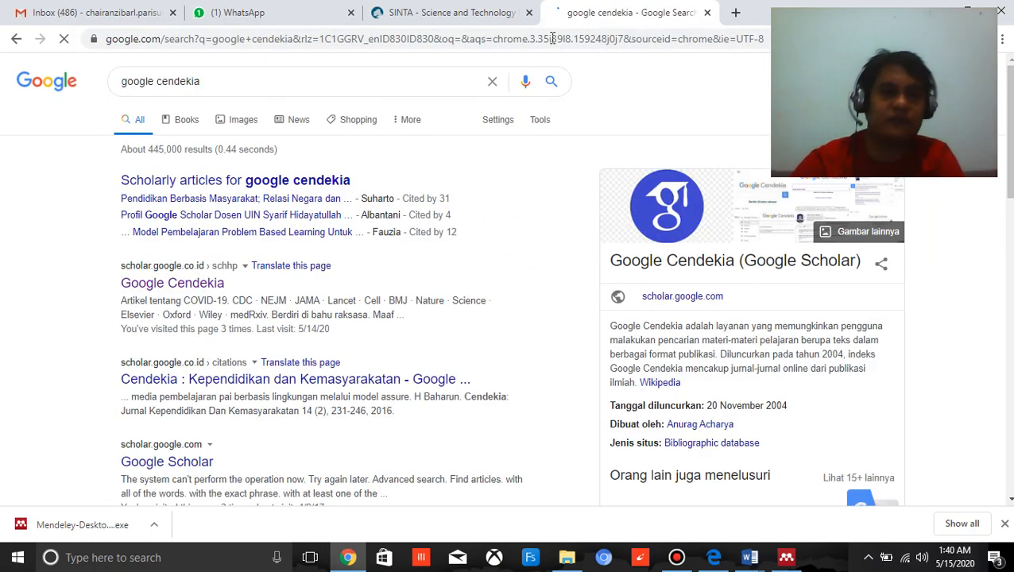
pyautogui.click(181, 286)
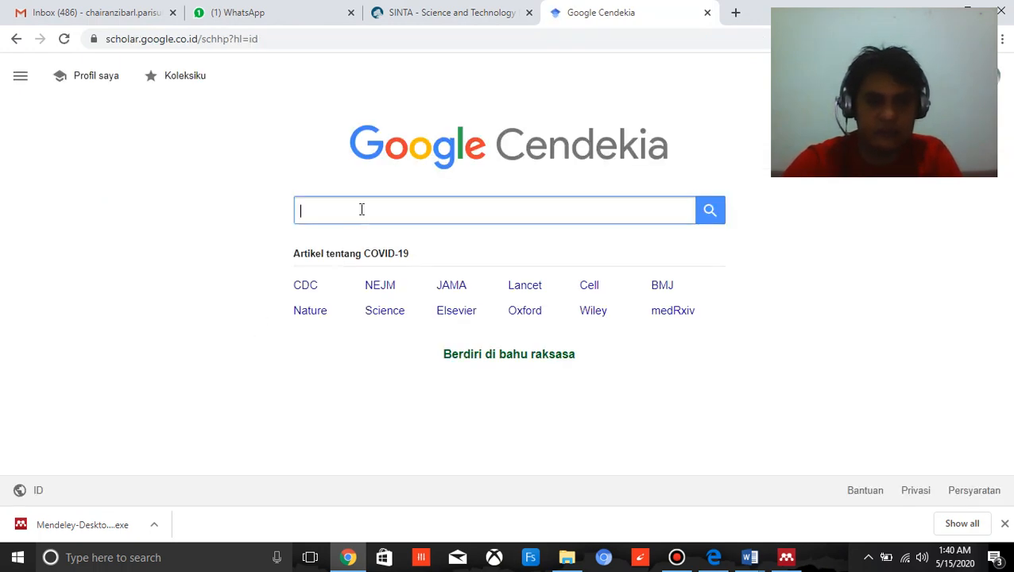
# Search Google Cendekia for "pembelajaran sains" and skim the listed articles.
pyautogui.click(361, 209)
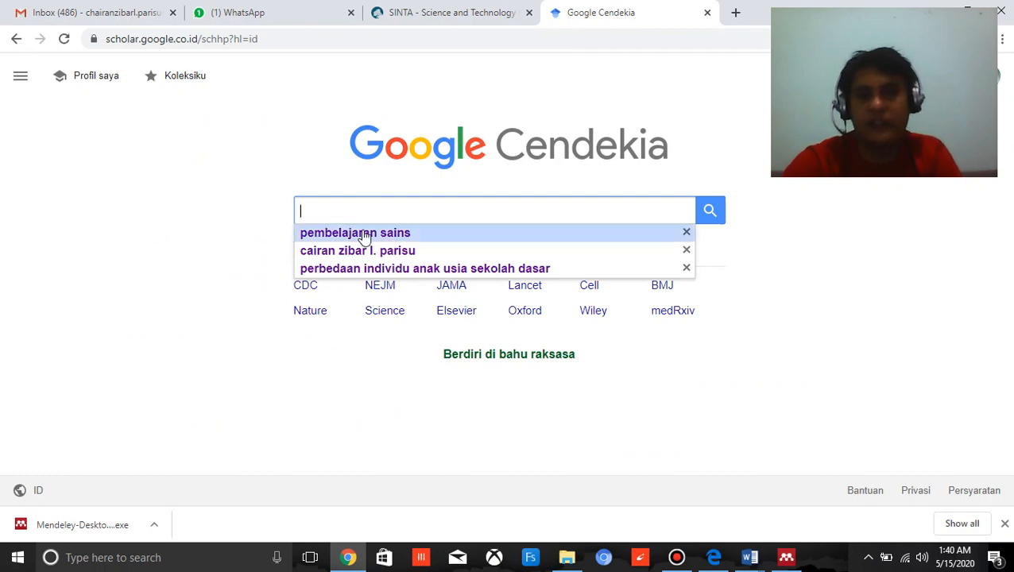
pyautogui.click(363, 233)
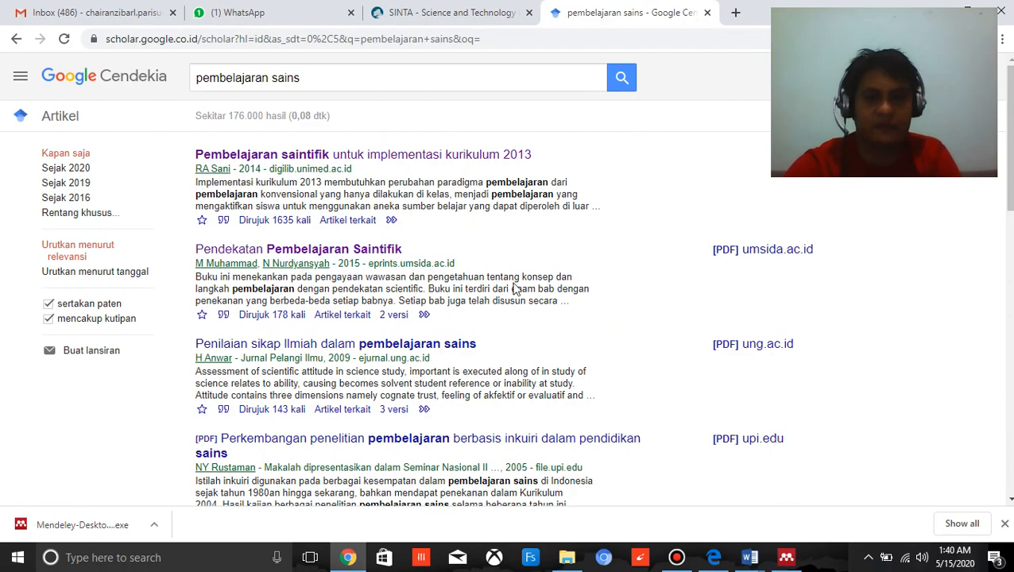
pyautogui.scroll(-5, 725, 259)
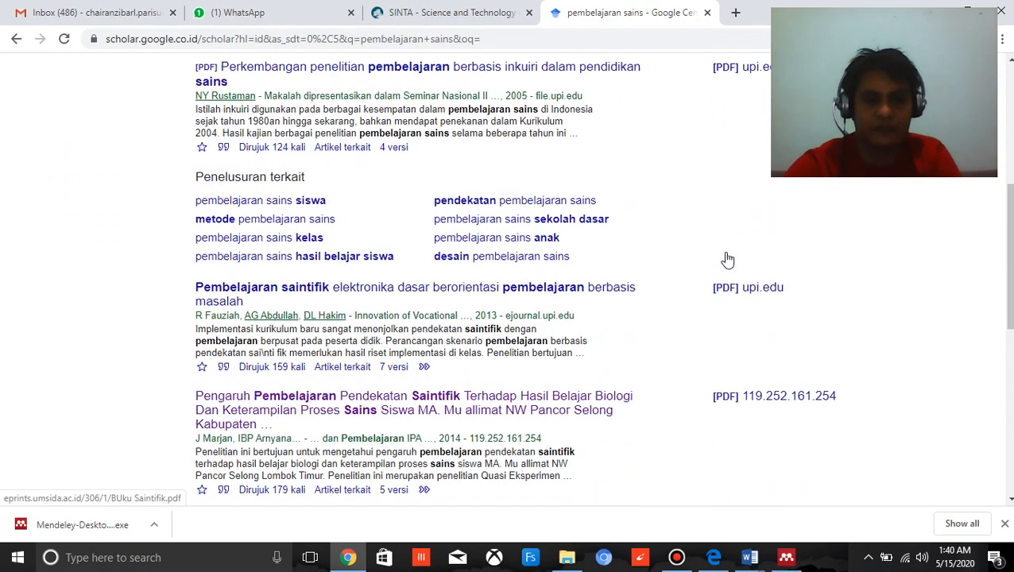
pyautogui.scroll(5, 721, 270)
pyautogui.scroll(1, 715, 278)
pyautogui.scroll(-3, 715, 282)
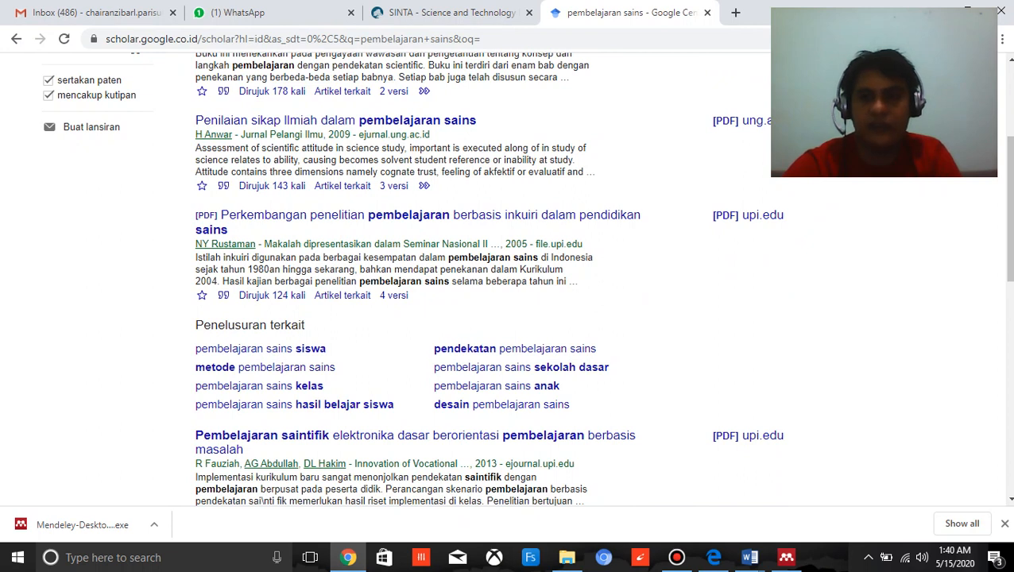
# Open Mendeley Web Importer on the results page and consent to the extension's data use to list the detected references.
pyautogui.click(955, 39)
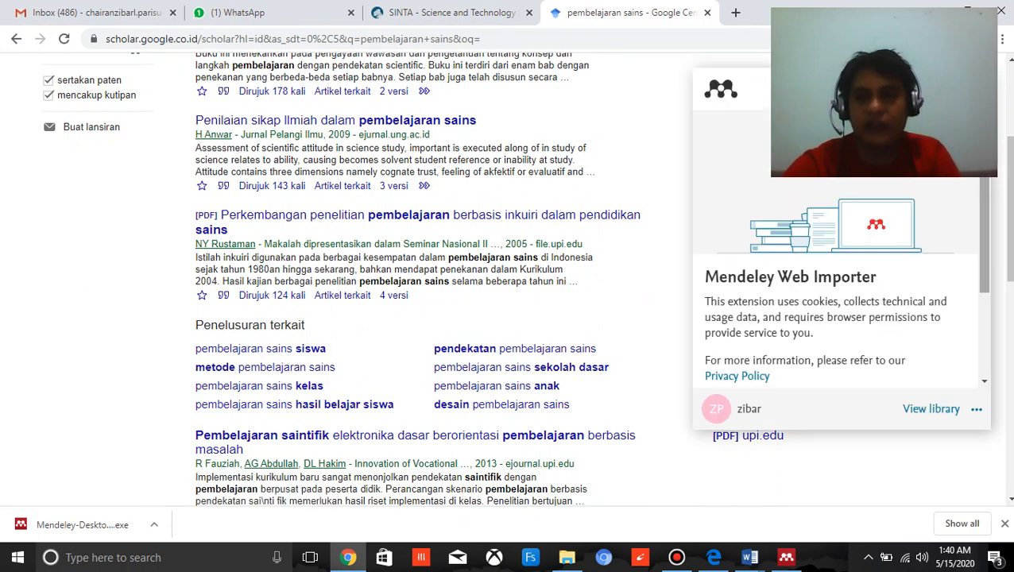
pyautogui.scroll(-2, 967, 271)
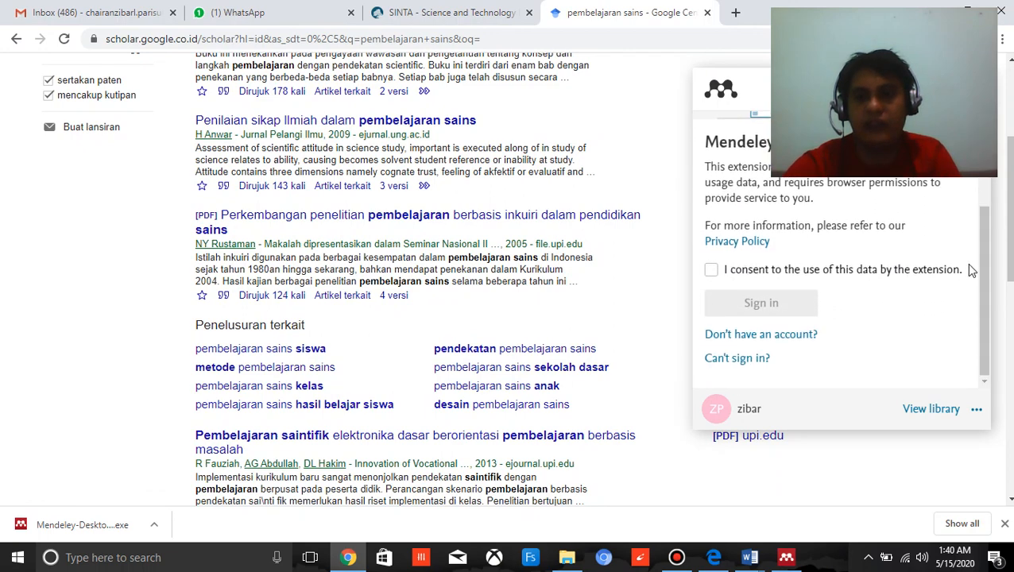
pyautogui.click(712, 272)
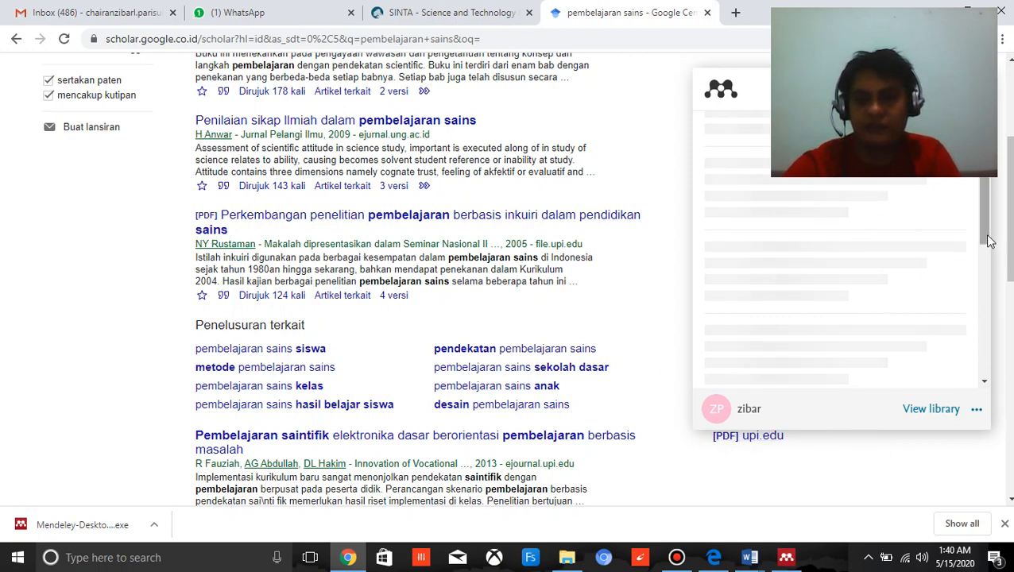
pyautogui.moveTo(987, 214); pyautogui.dragTo(997, 157)
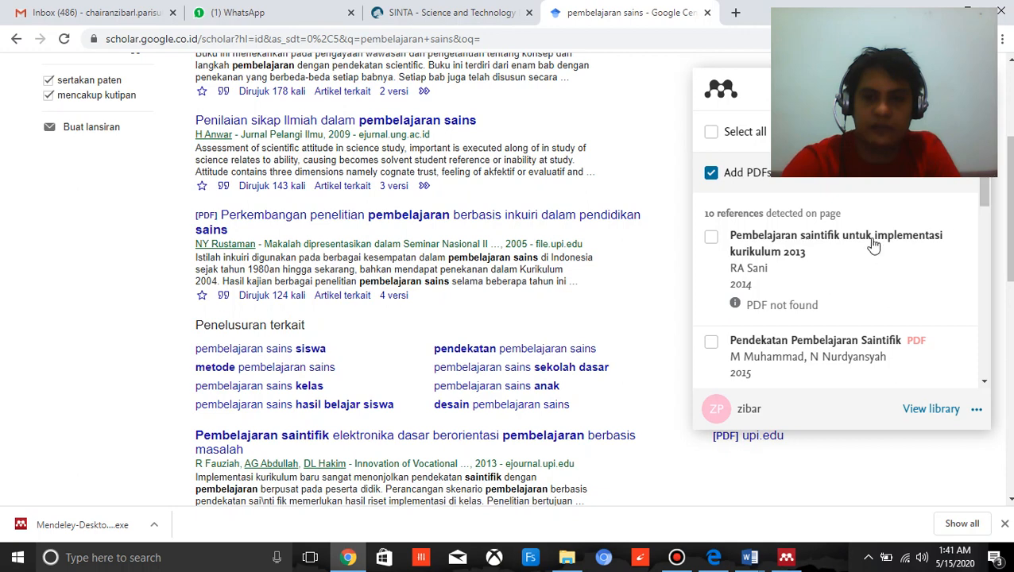
# Examine the references detected by the Web Importer and compare them with the articles in the search results.
pyautogui.scroll(-1, 963, 271)
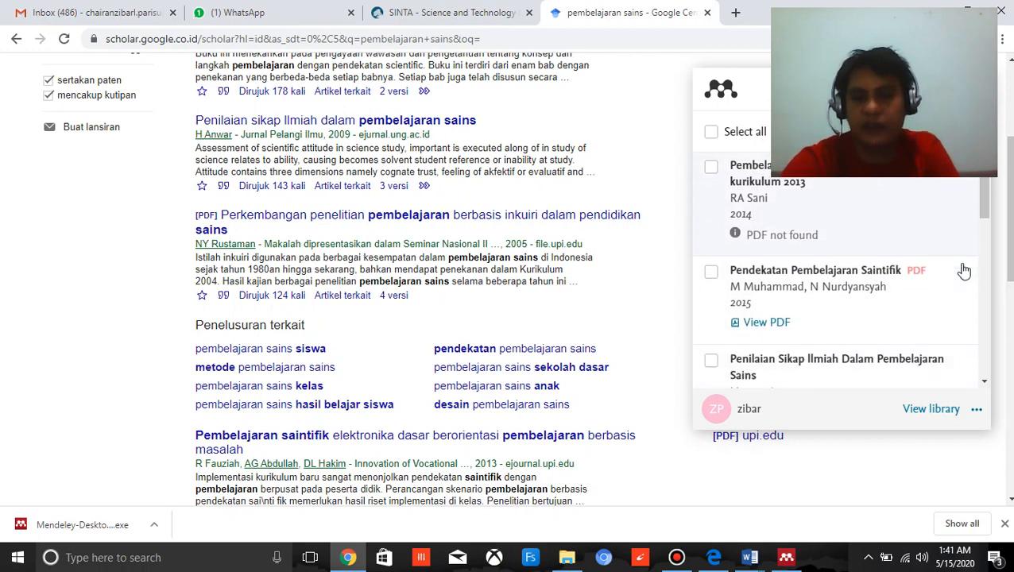
pyautogui.scroll(-2, 945, 284)
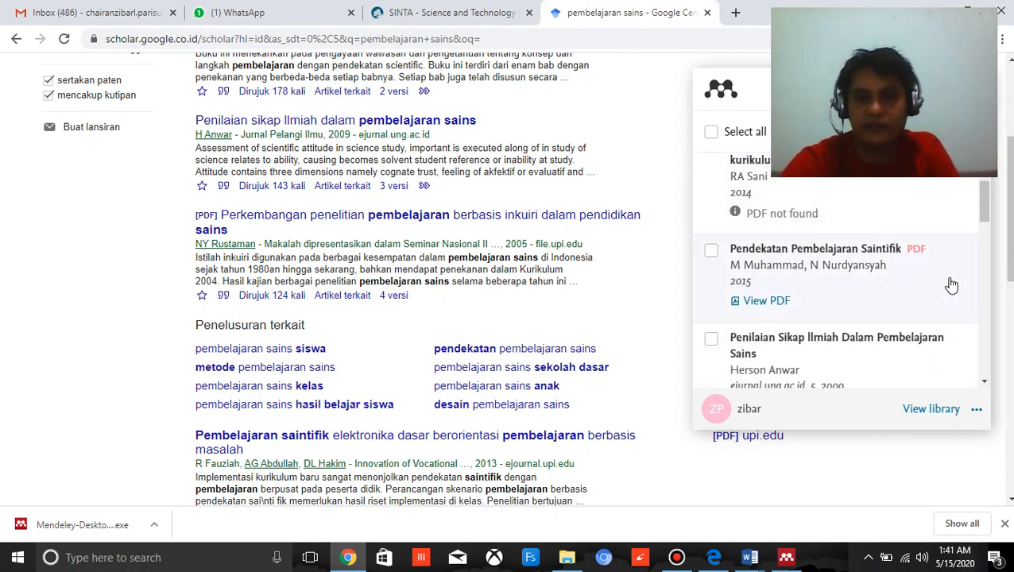
pyautogui.scroll(-1, 952, 284)
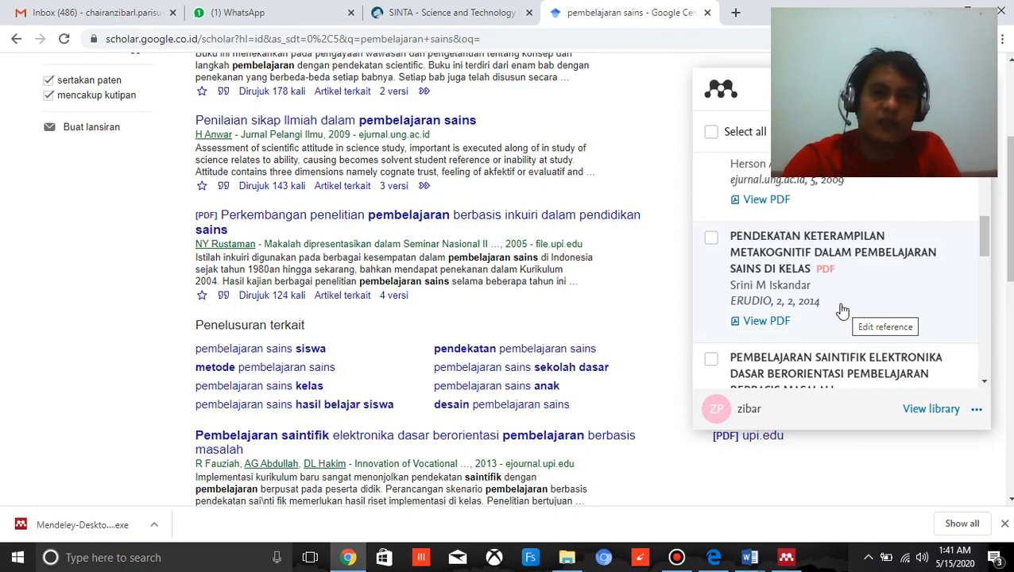
pyautogui.scroll(3, 489, 265)
pyautogui.scroll(-3, 493, 282)
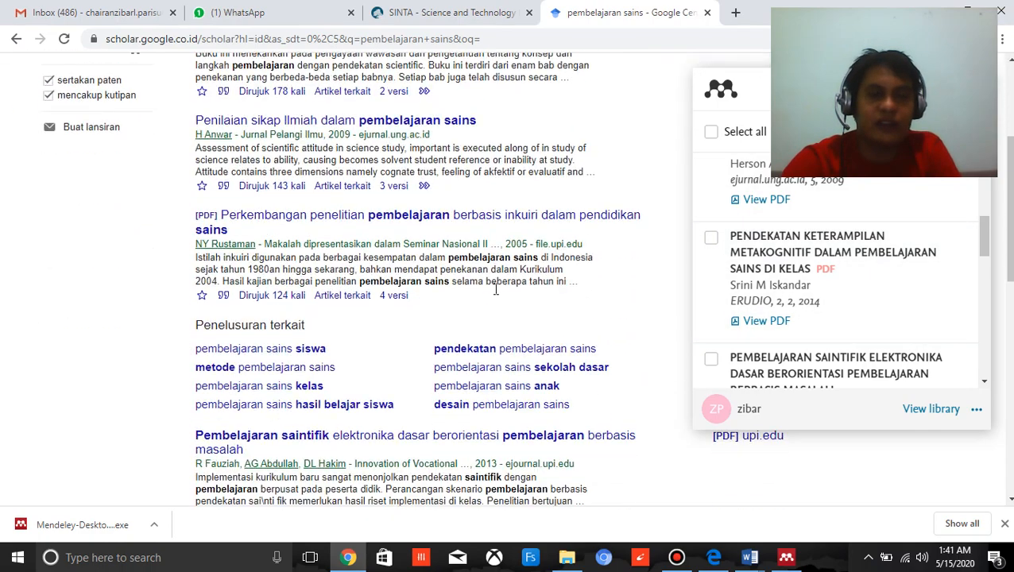
pyautogui.scroll(-3, 496, 294)
pyautogui.scroll(4, 495, 300)
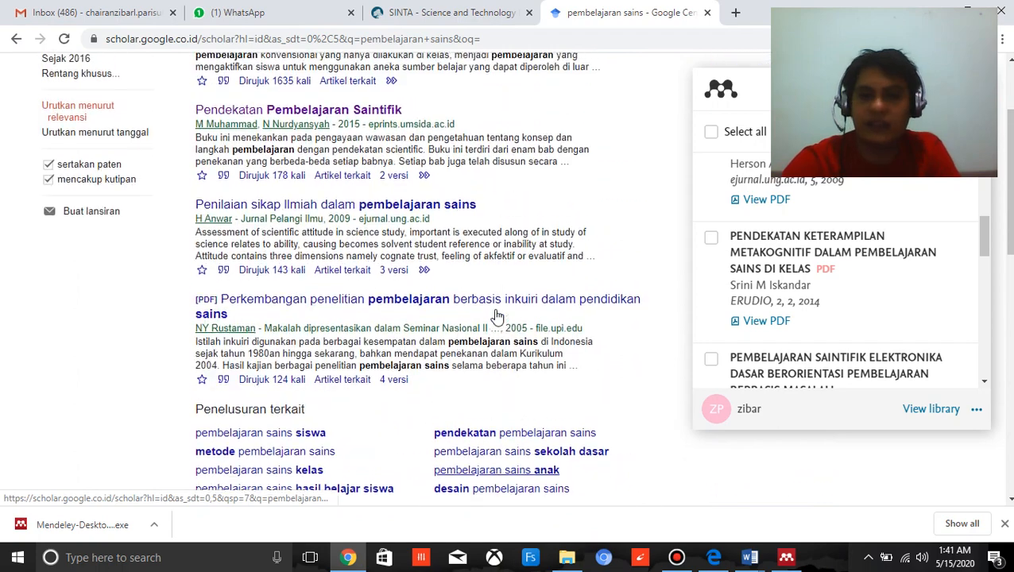
pyautogui.scroll(2, 496, 317)
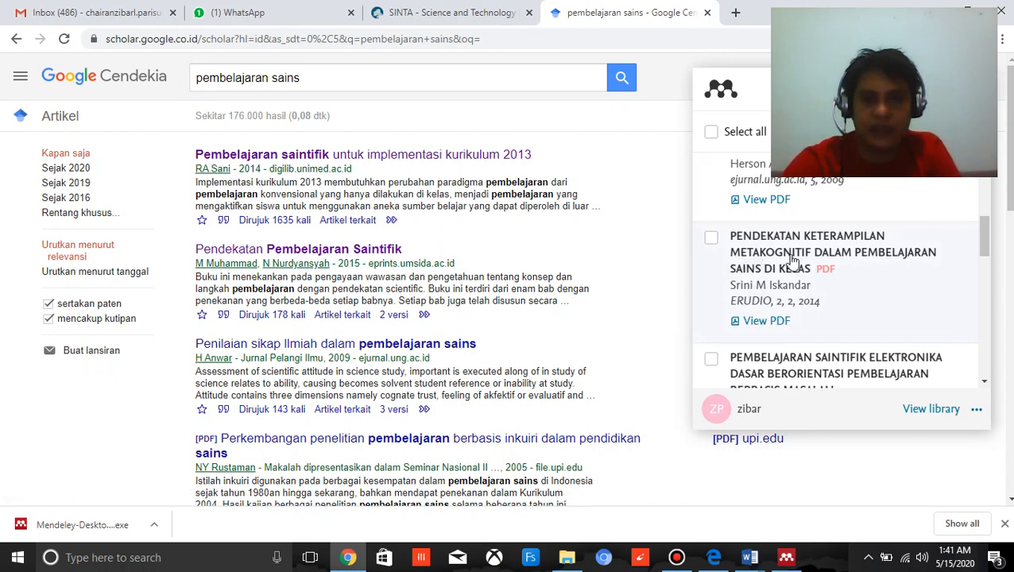
# Open the article "Pendekatan keterampilan metakognitif dalam pembelajaran sains di kelas" in a new browser tab and switch to it.
pyautogui.scroll(-7, 502, 321)
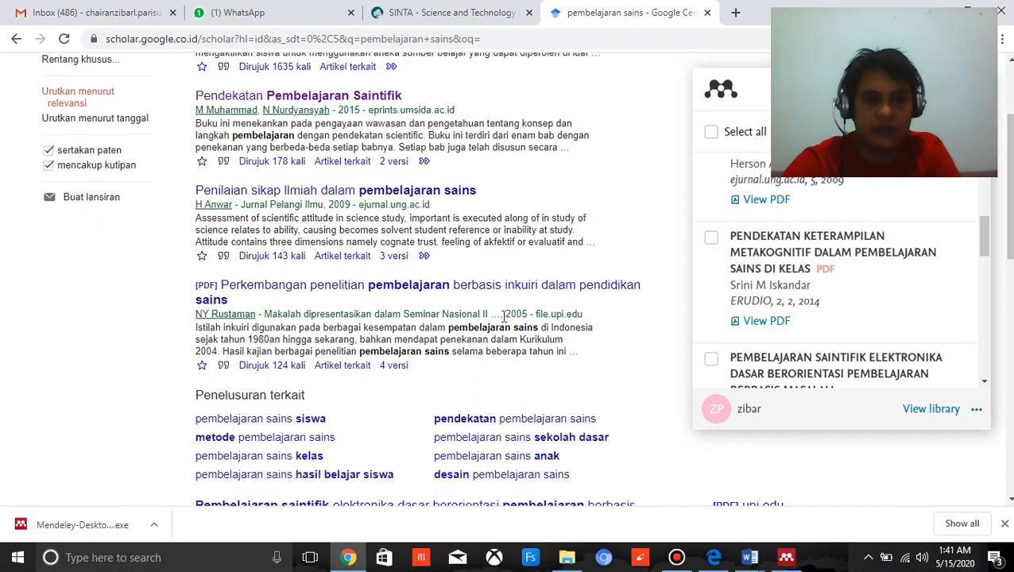
pyautogui.scroll(-5, 502, 316)
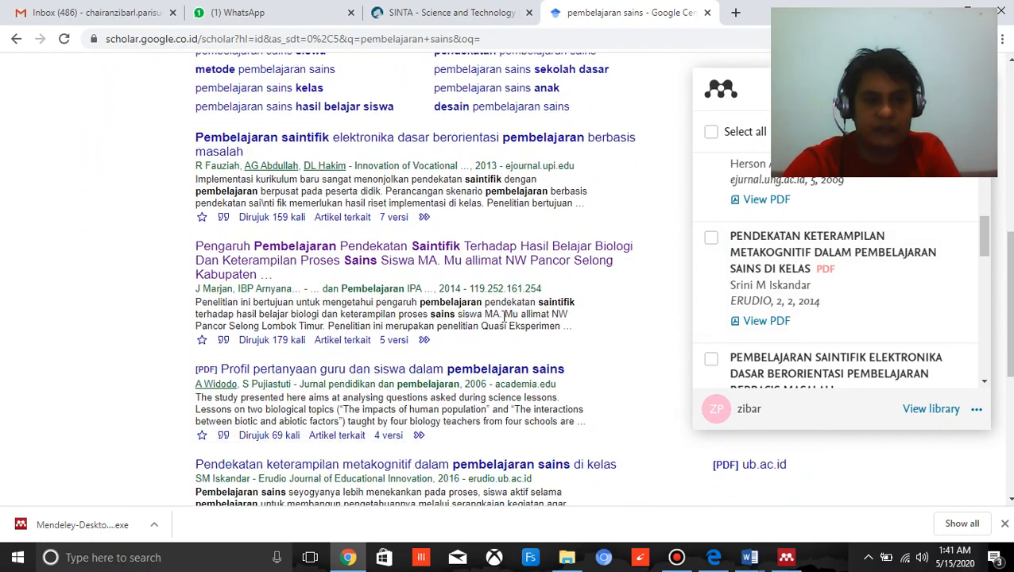
pyautogui.rightClick(515, 389)
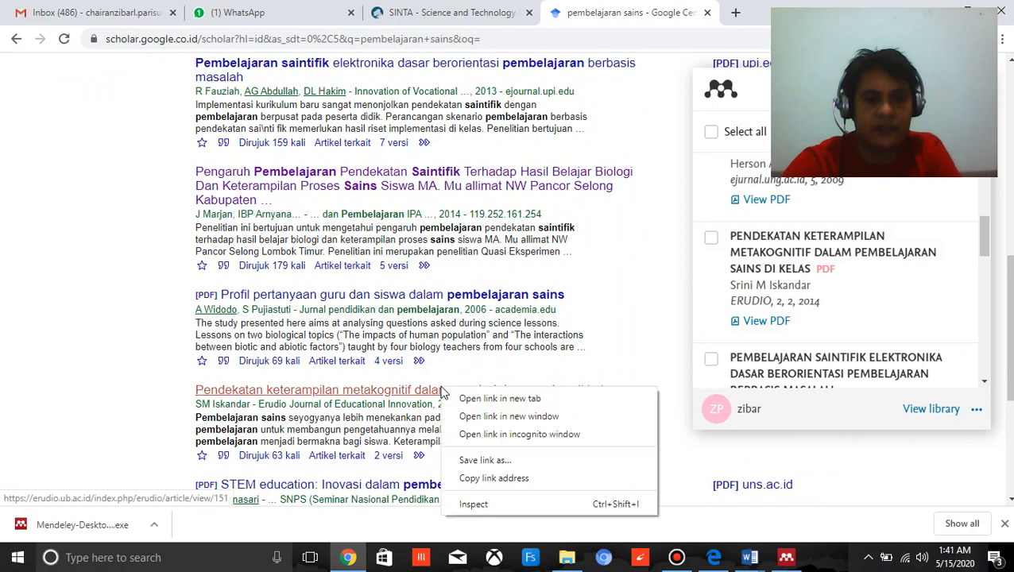
pyautogui.click(548, 398)
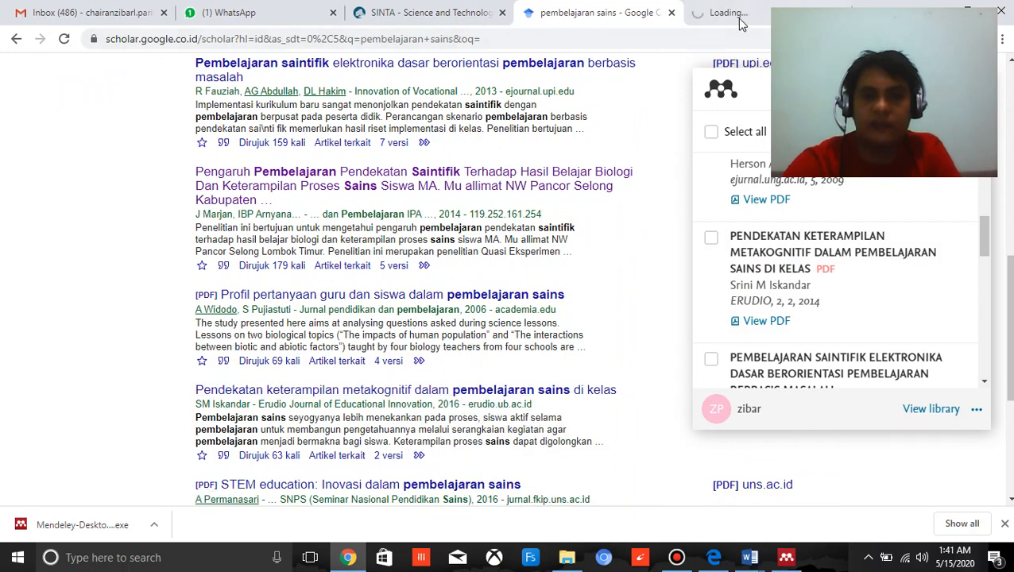
pyautogui.click(741, 20)
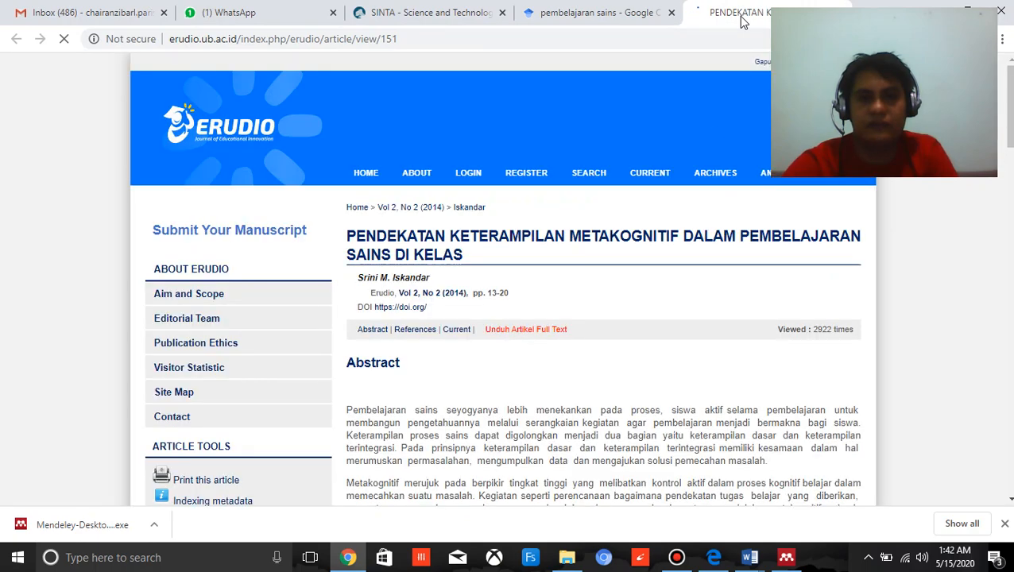
# Add the article's web page entry, "PENDEKATAN KETERAMPILAN METAKOGNITIF DALAM PEMBELAJARAN SAINS DI KELAS", to the Mendeley library with the Web Importer.
pyautogui.scroll(-2, 557, 318)
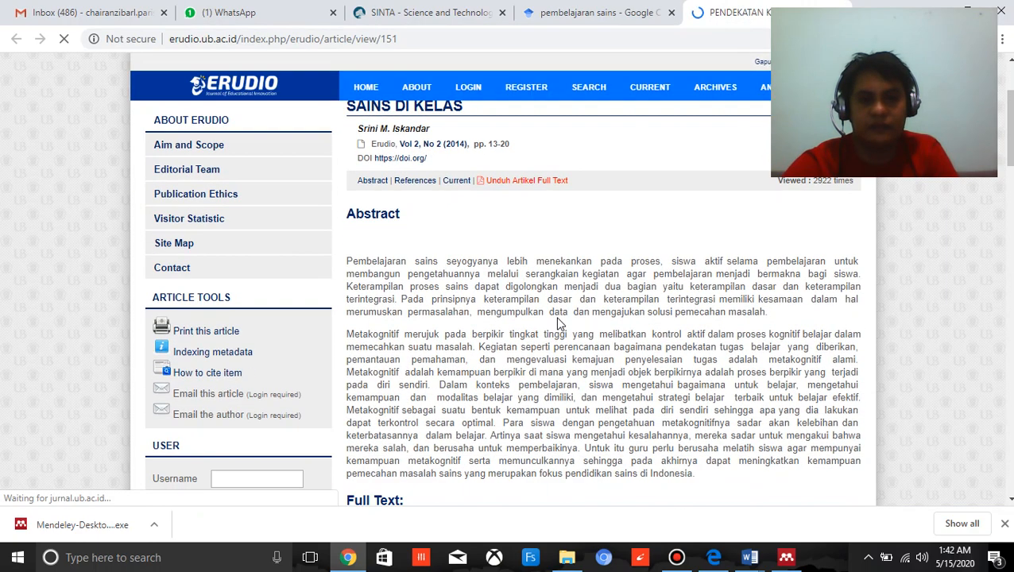
pyautogui.scroll(2, 556, 318)
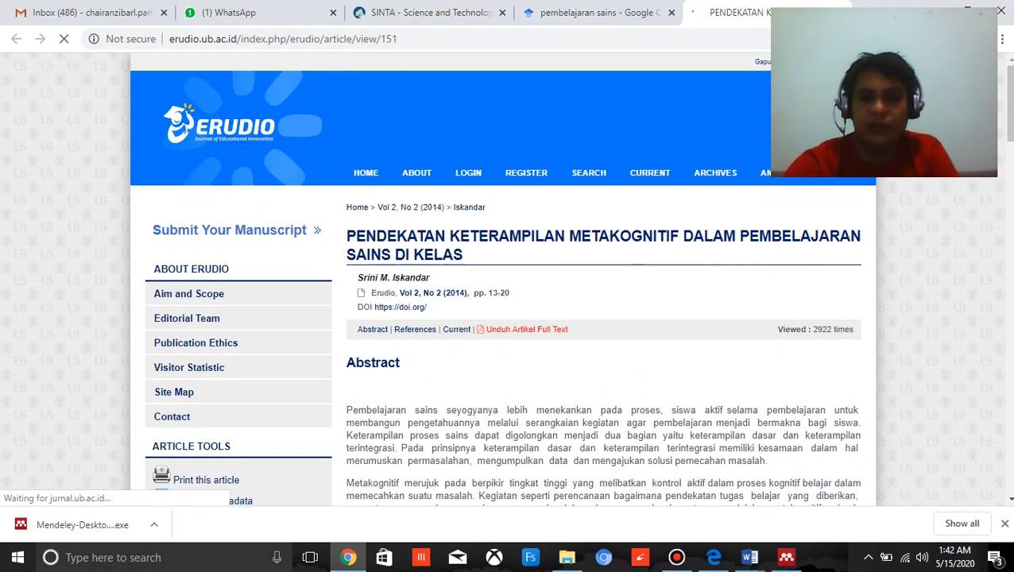
pyautogui.click(971, 39)
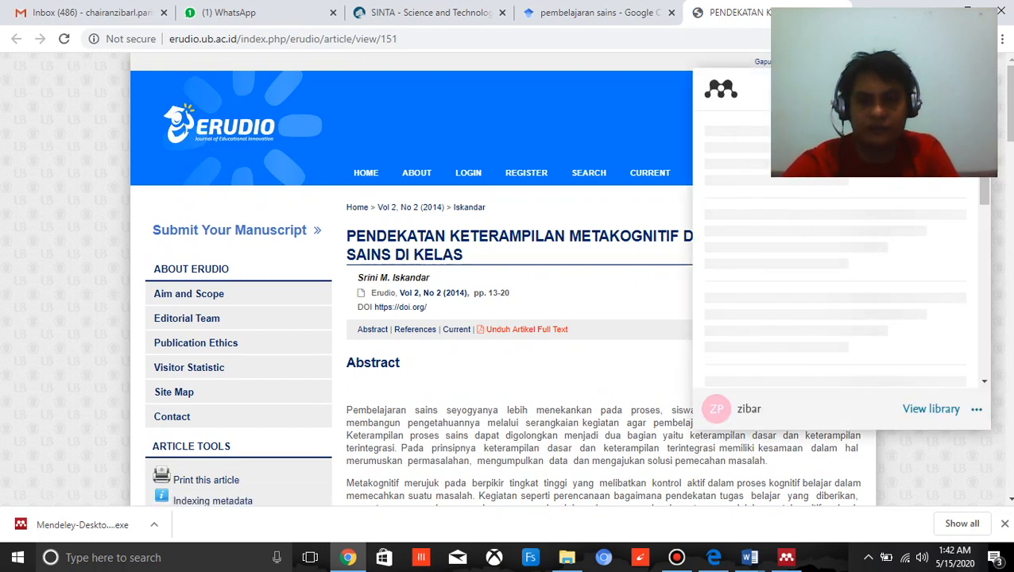
pyautogui.scroll(-2, 871, 276)
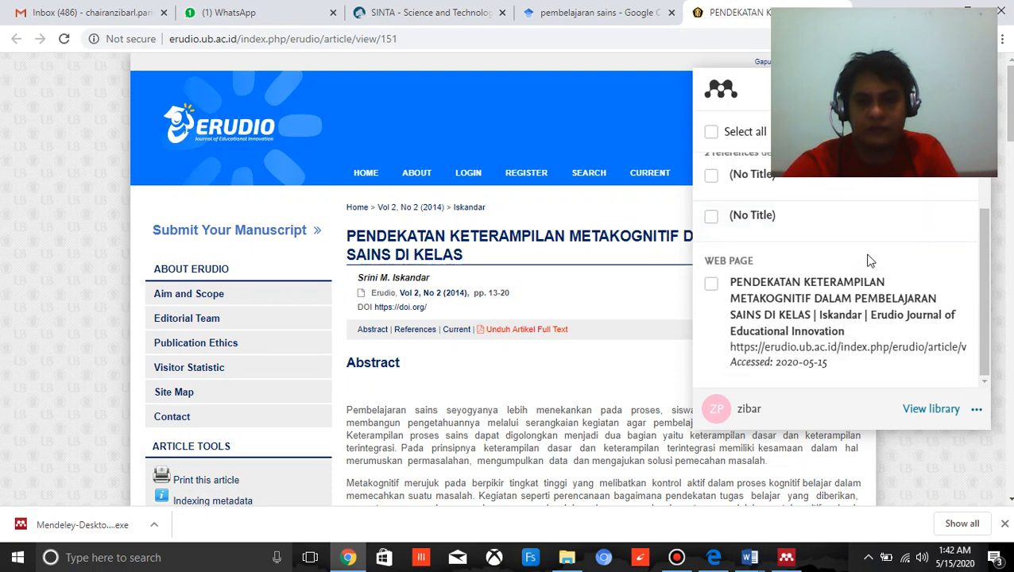
pyautogui.click(711, 285)
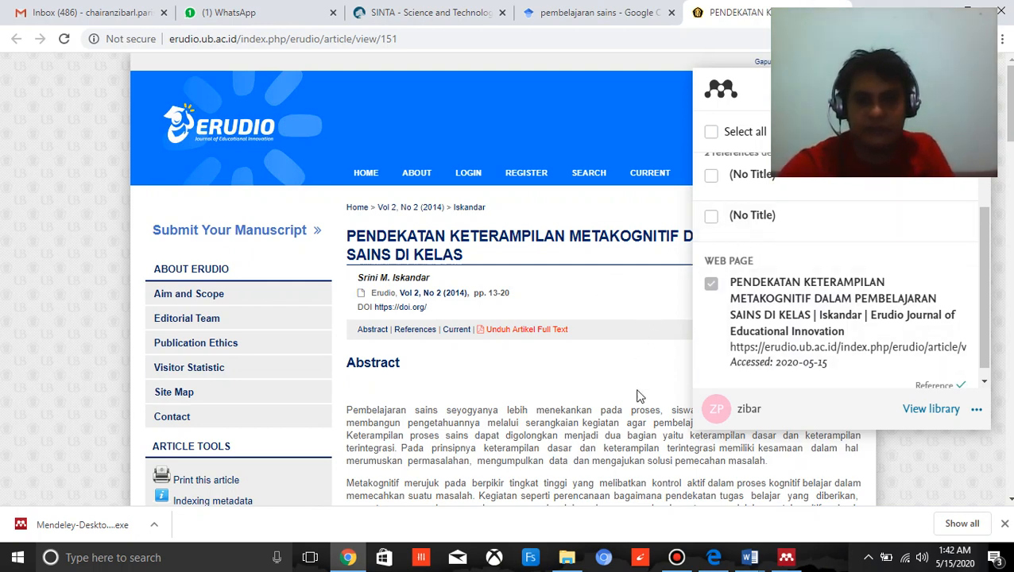
# Switch to Mendeley Desktop, sync the library and select the imported article to show its details.
pyautogui.click(785, 557)
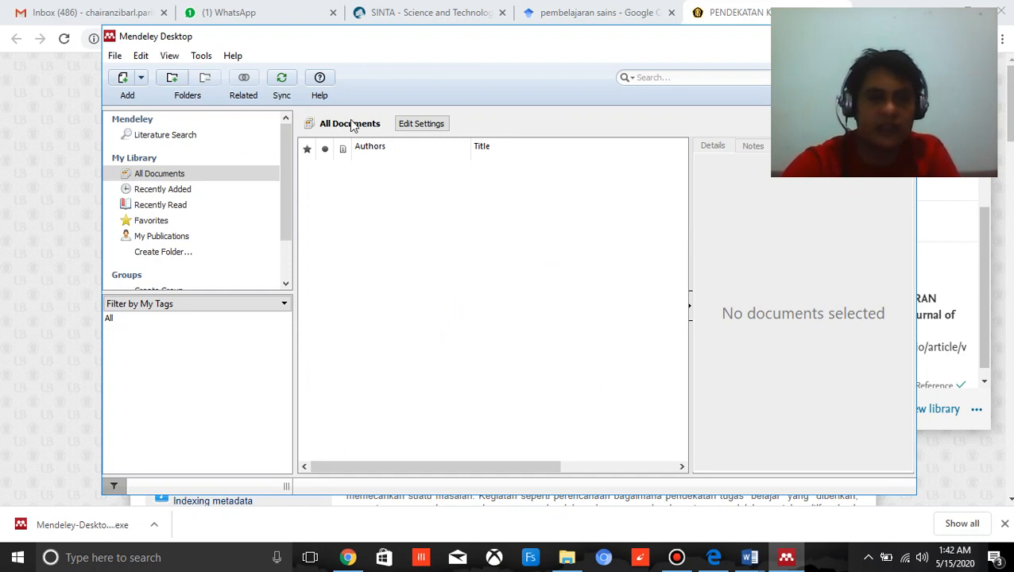
pyautogui.click(282, 79)
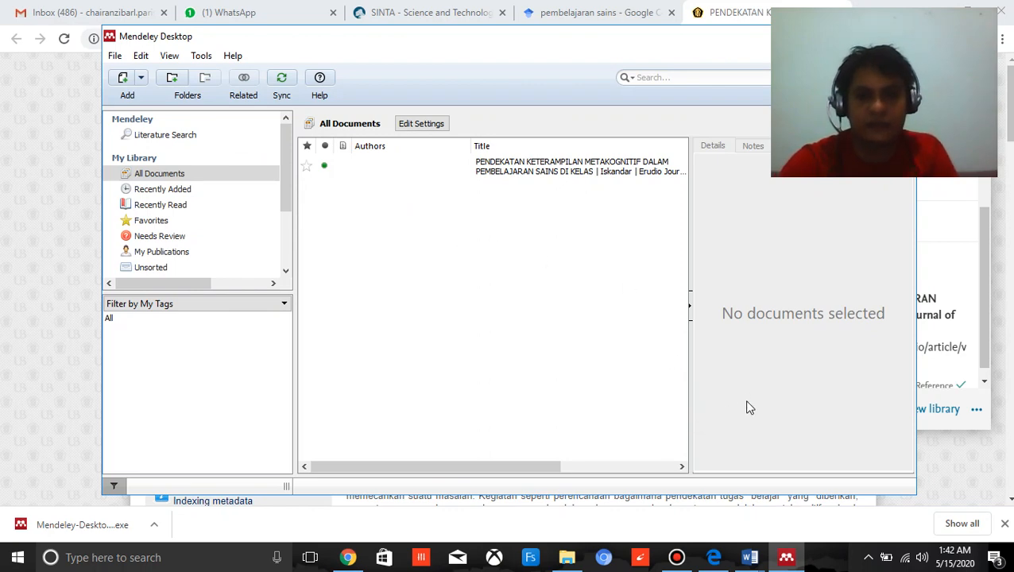
pyautogui.click(545, 165)
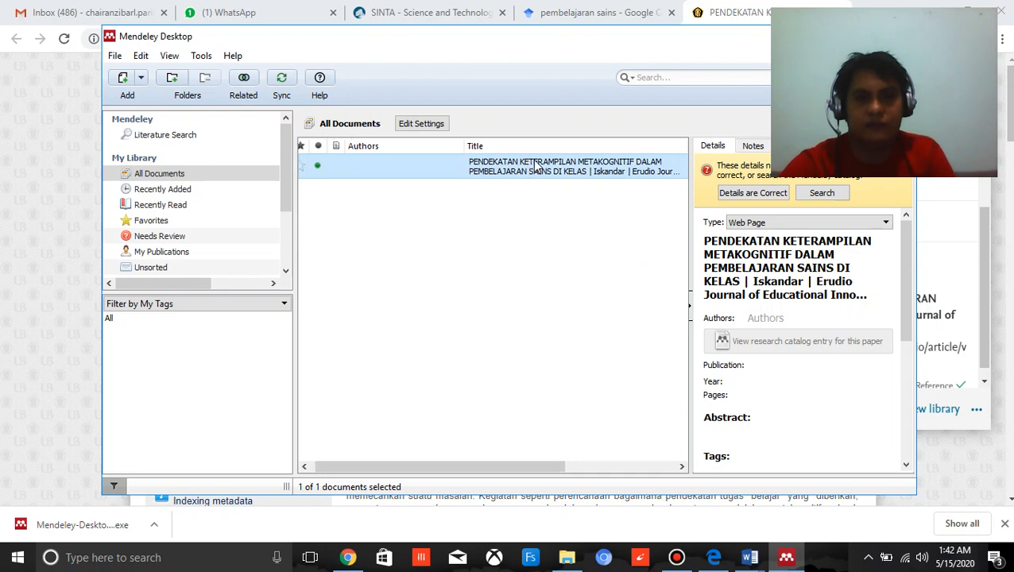
# Check the details of the imported "PENDEKATAN KETERAMPILAN METAKOGNITIF DALAM PEMBELAJARAN SAINS DI KELAS" entry and delete it from the library.
pyautogui.scroll(-5, 791, 347)
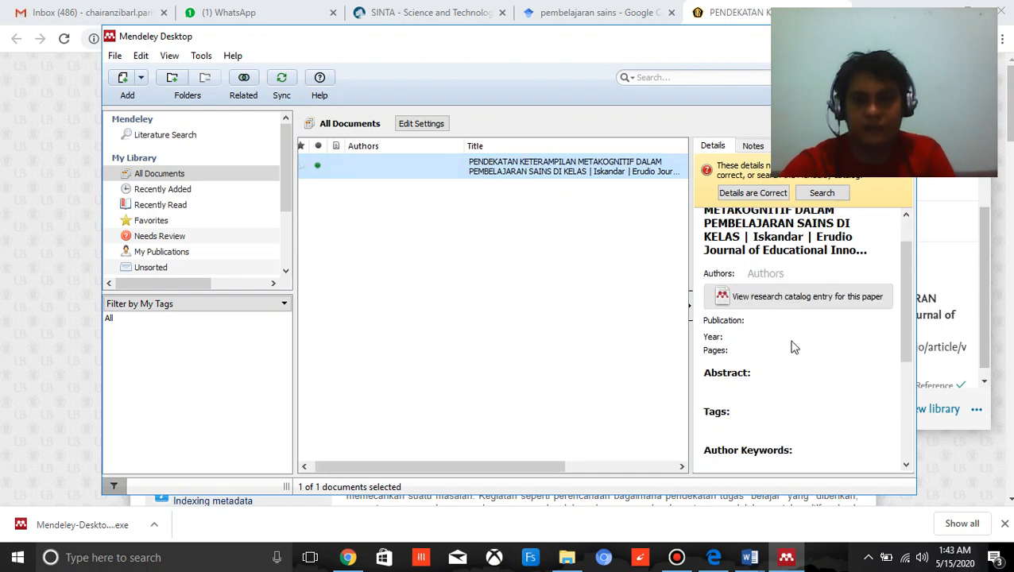
pyautogui.scroll(-1, 792, 346)
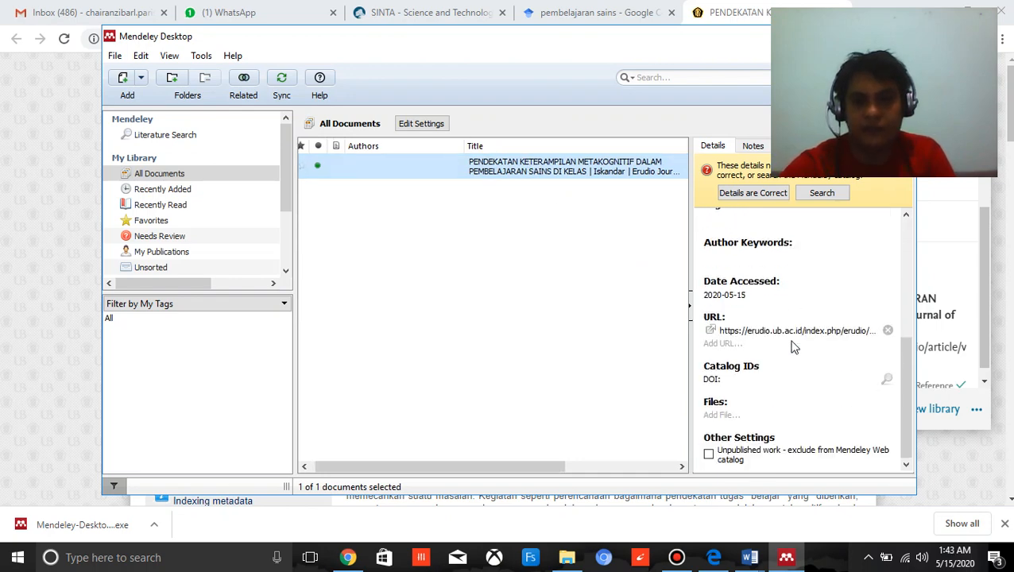
pyautogui.scroll(6, 792, 347)
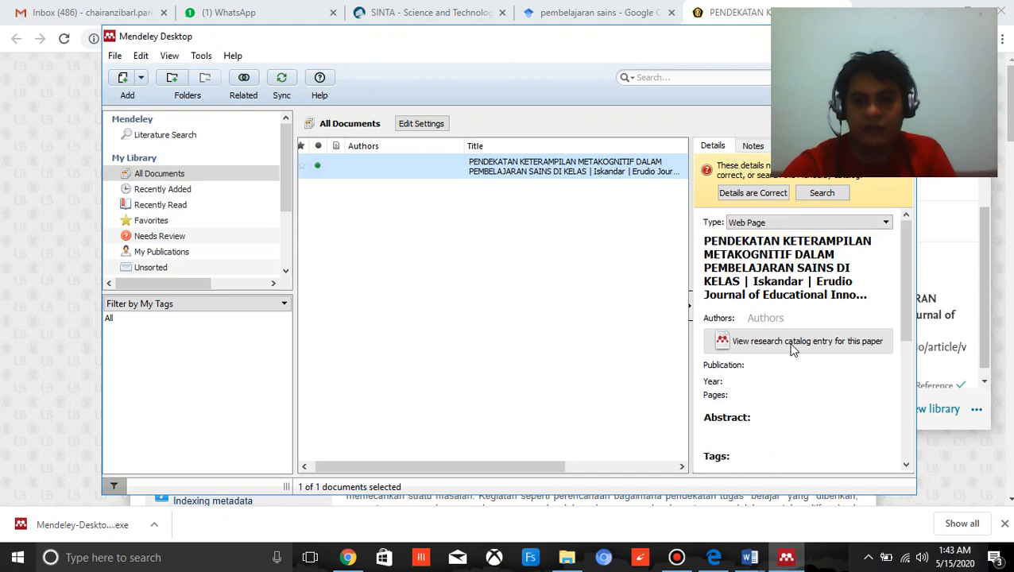
pyautogui.scroll(-3, 723, 334)
pyautogui.scroll(3, 738, 343)
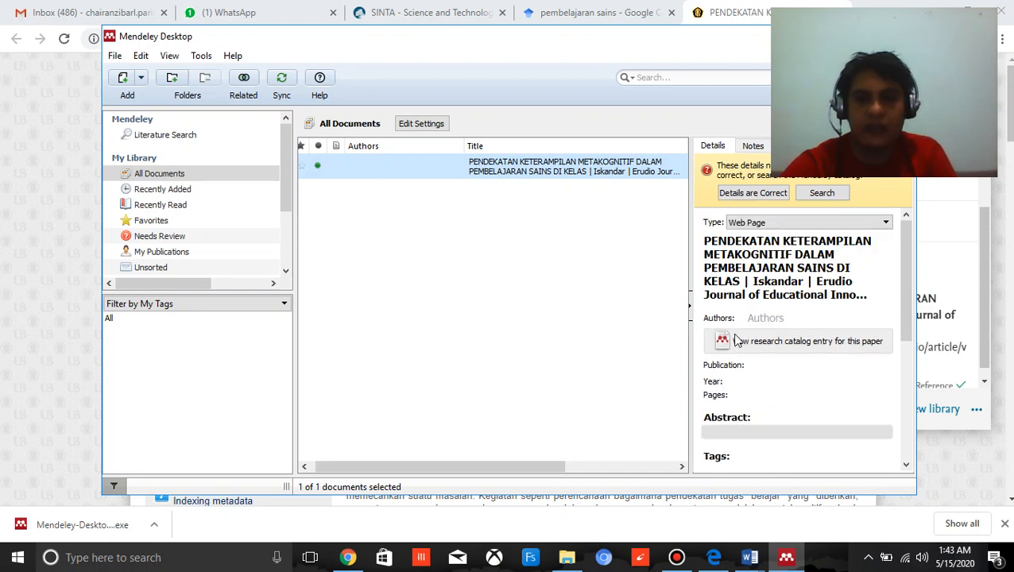
pyautogui.scroll(-3, 743, 329)
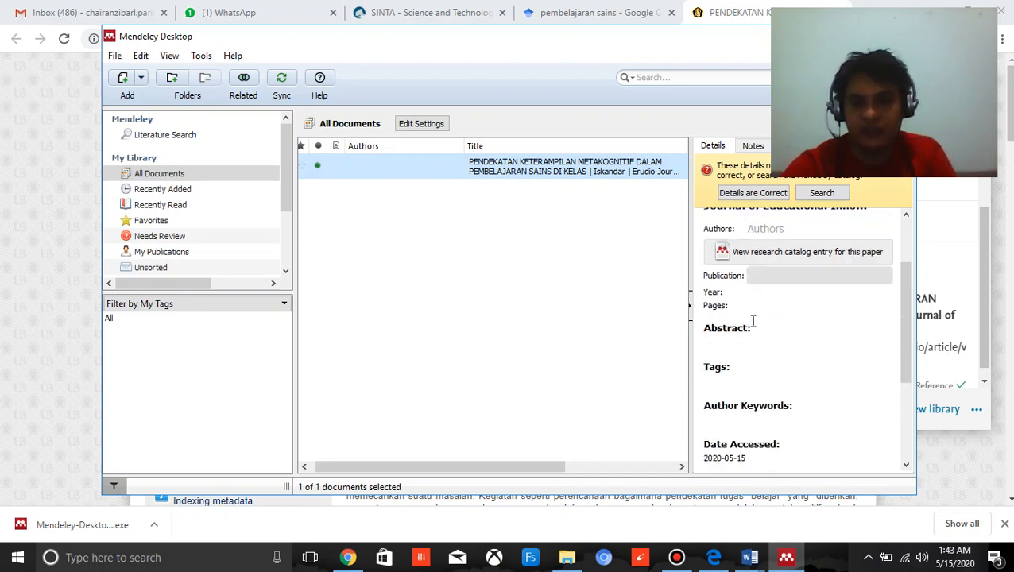
pyautogui.scroll(-5, 753, 321)
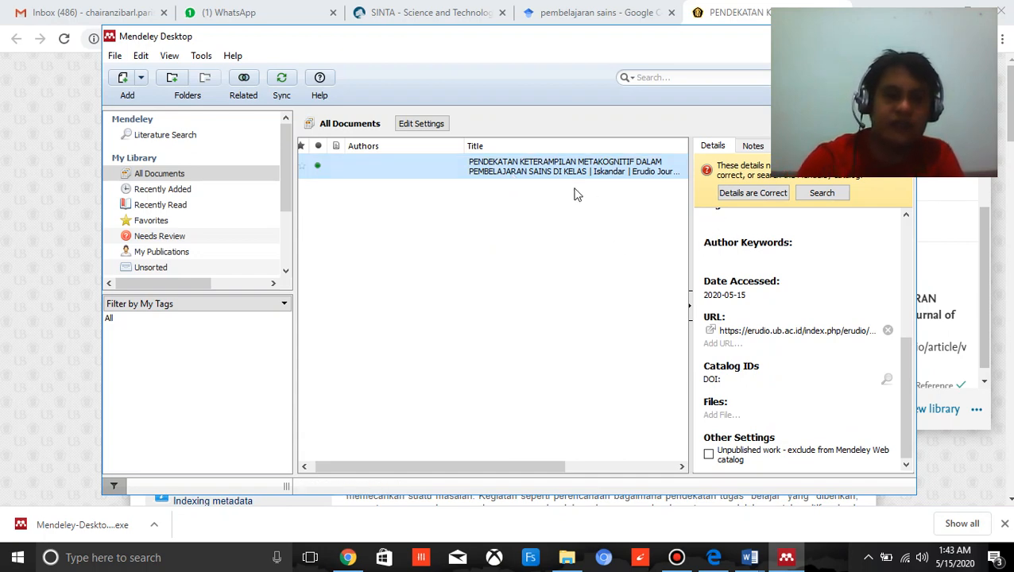
pyautogui.press('Delete')
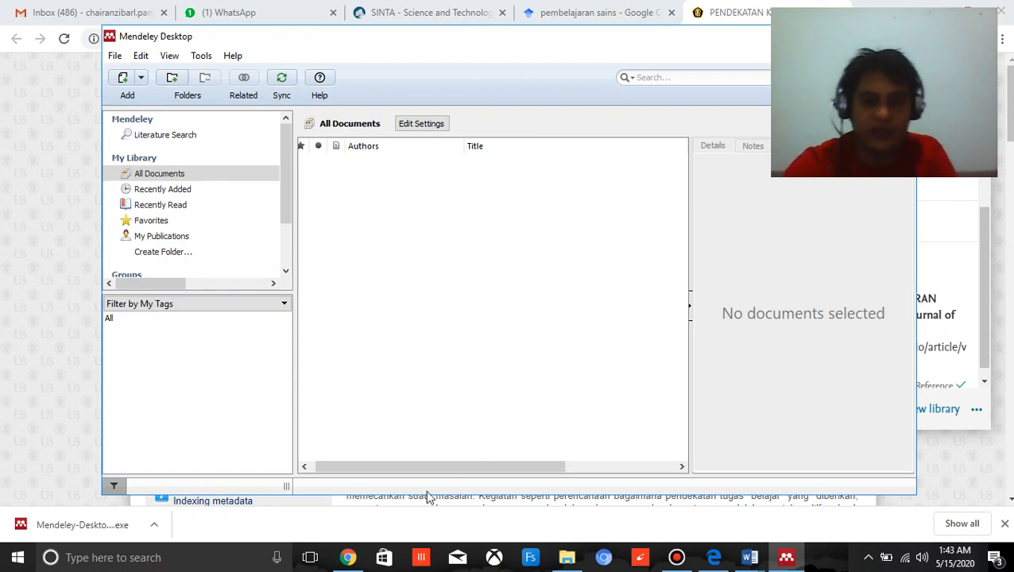
# Return to the Google Cendekia results in Chrome, closing the article's tab and the Web Importer.
pyautogui.click(348, 557)
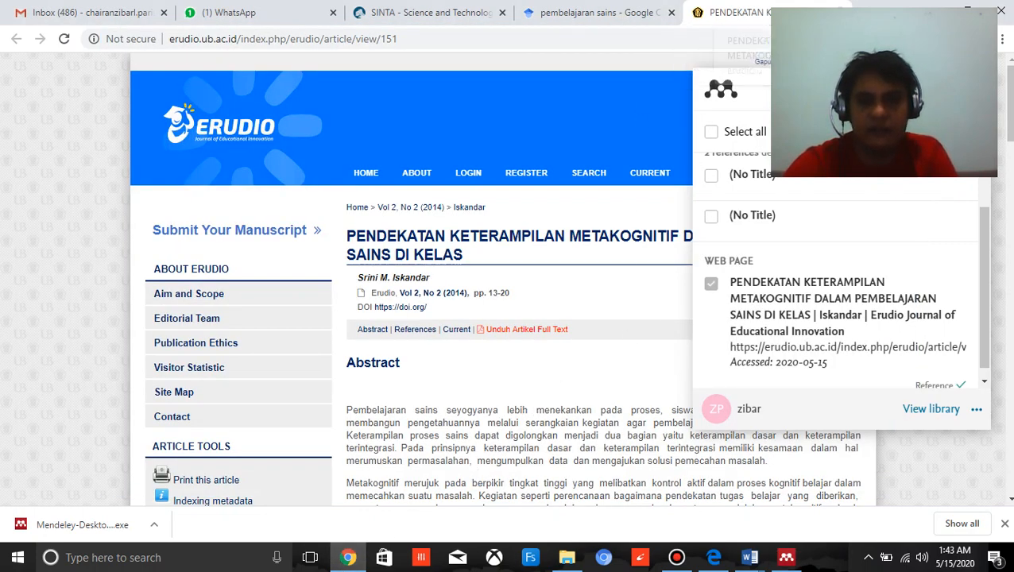
pyautogui.click(836, 12)
pyautogui.scroll(-4, 459, 360)
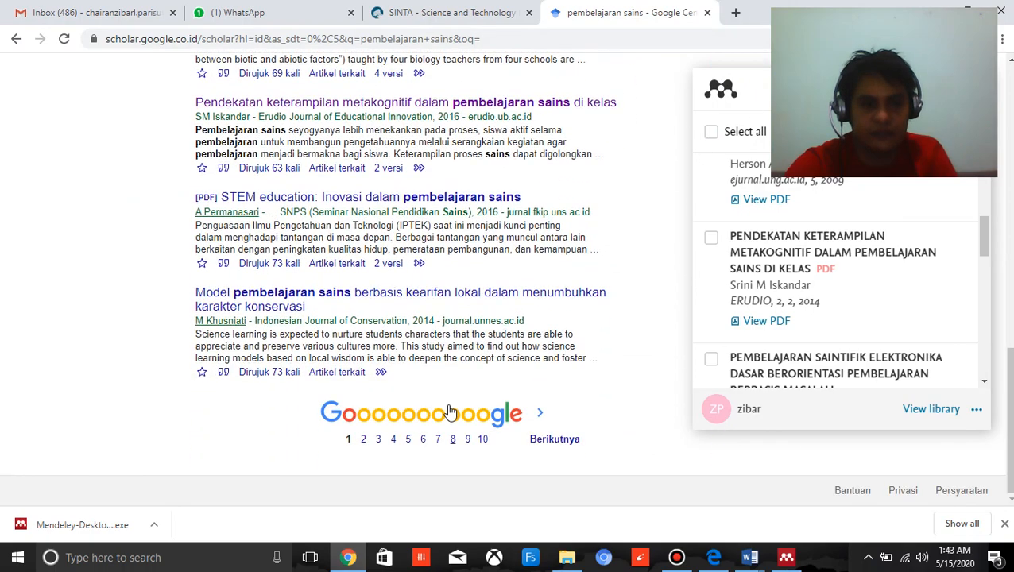
pyautogui.scroll(10, 450, 411)
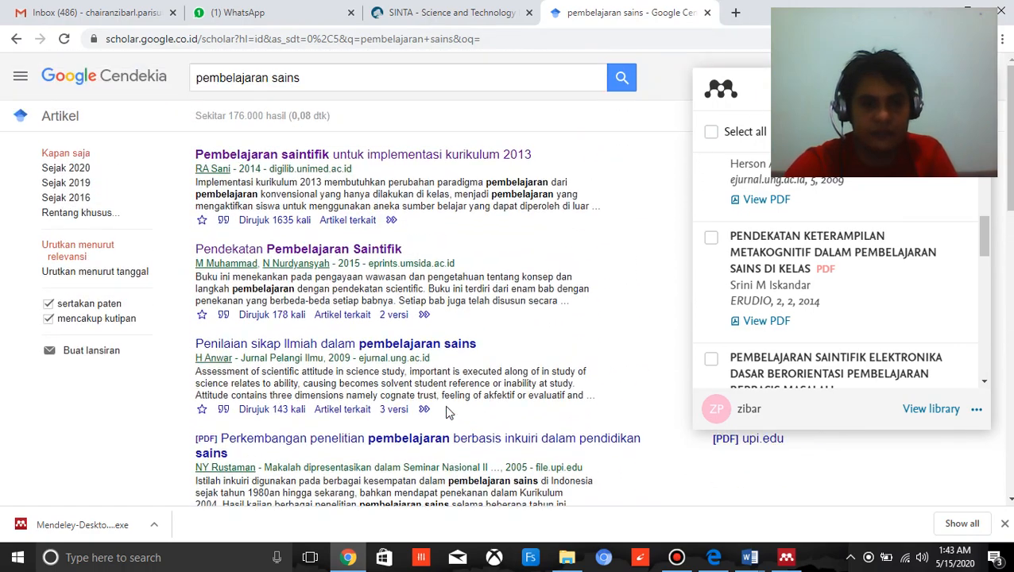
pyautogui.scroll(-1, 450, 394)
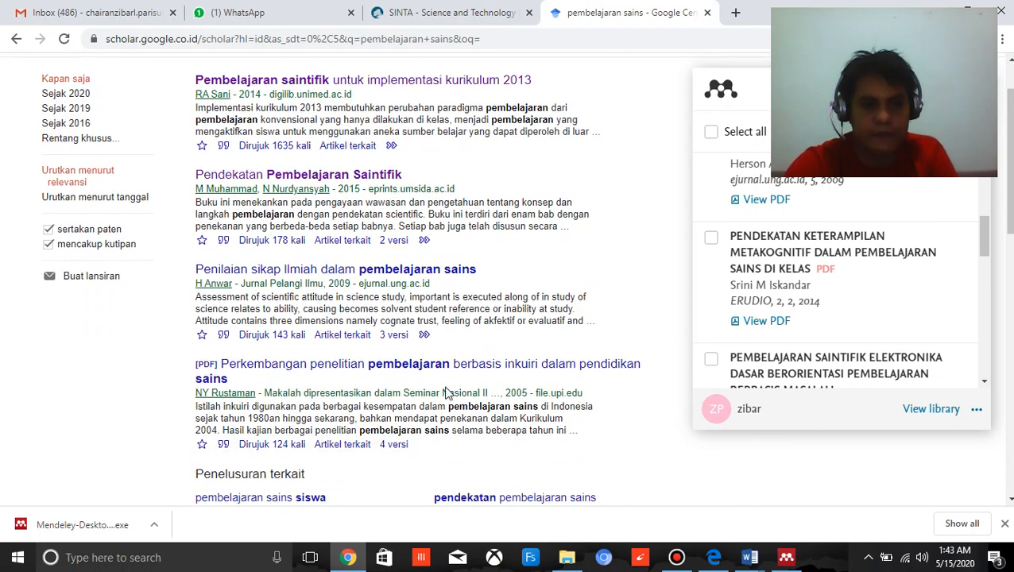
pyautogui.scroll(-1, 471, 375)
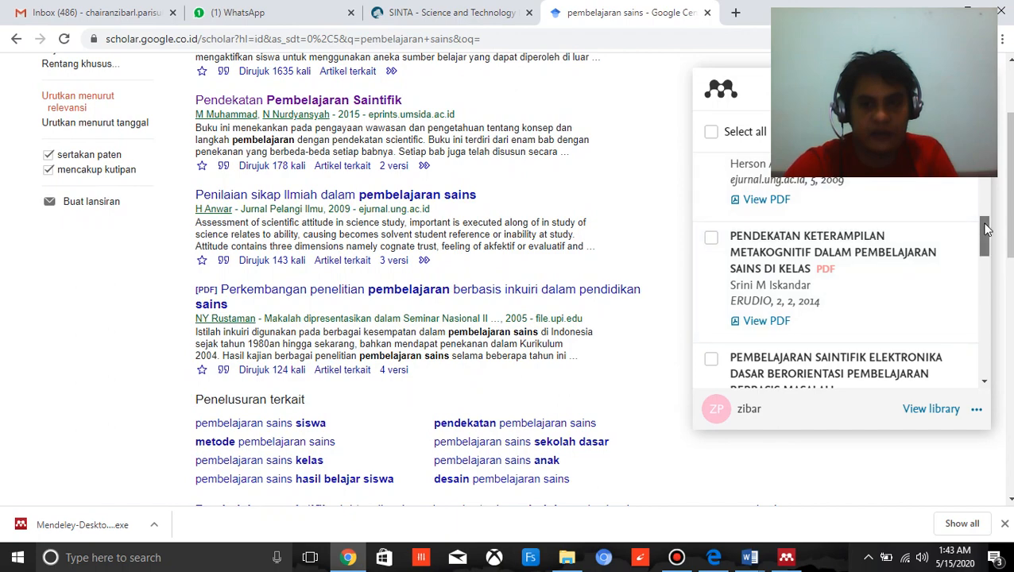
pyautogui.scroll(-3, 986, 228)
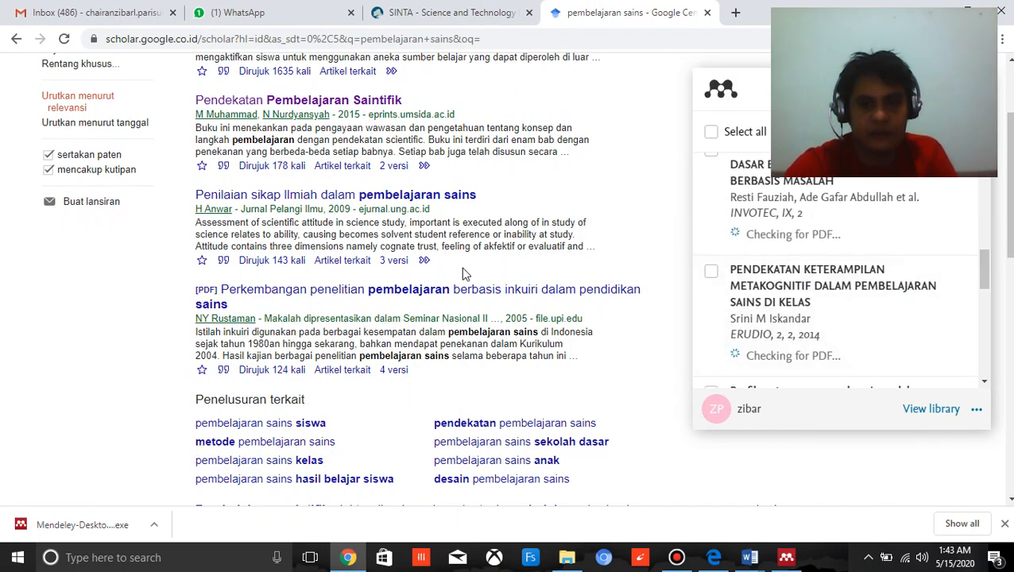
pyautogui.scroll(-7, 465, 273)
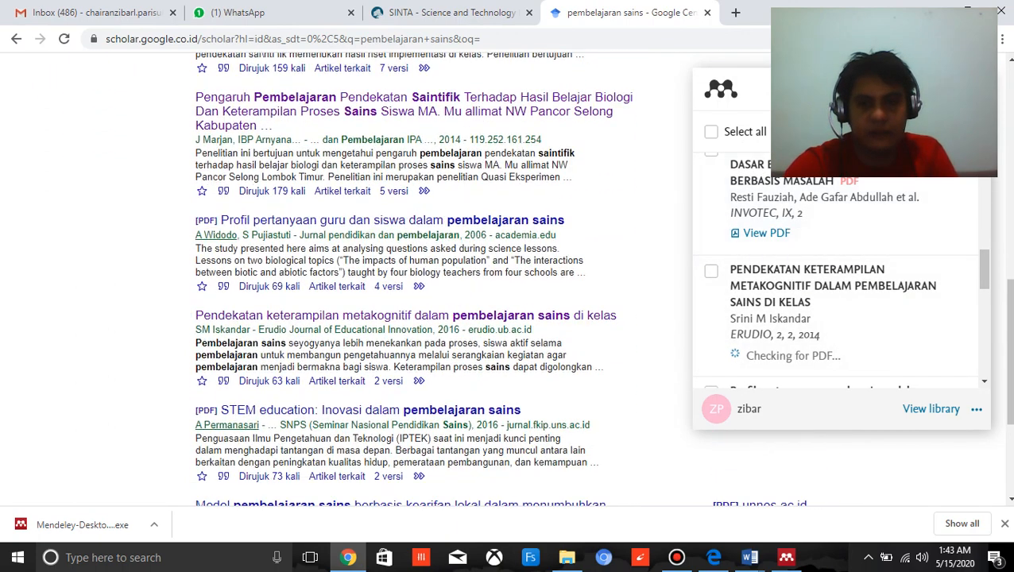
pyautogui.click(970, 89)
pyautogui.scroll(-1, 817, 278)
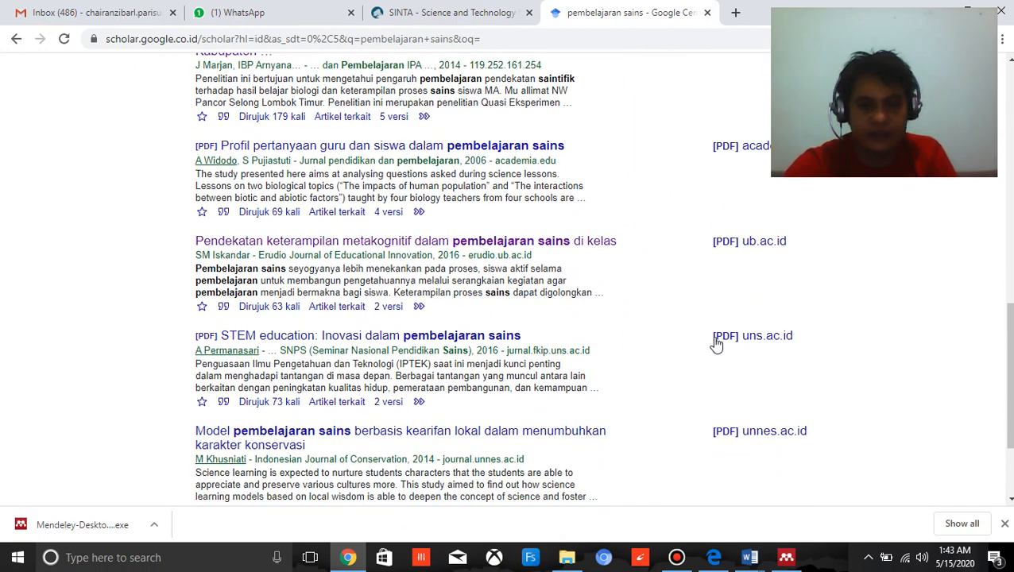
pyautogui.rightClick(451, 337)
pyautogui.click(472, 340)
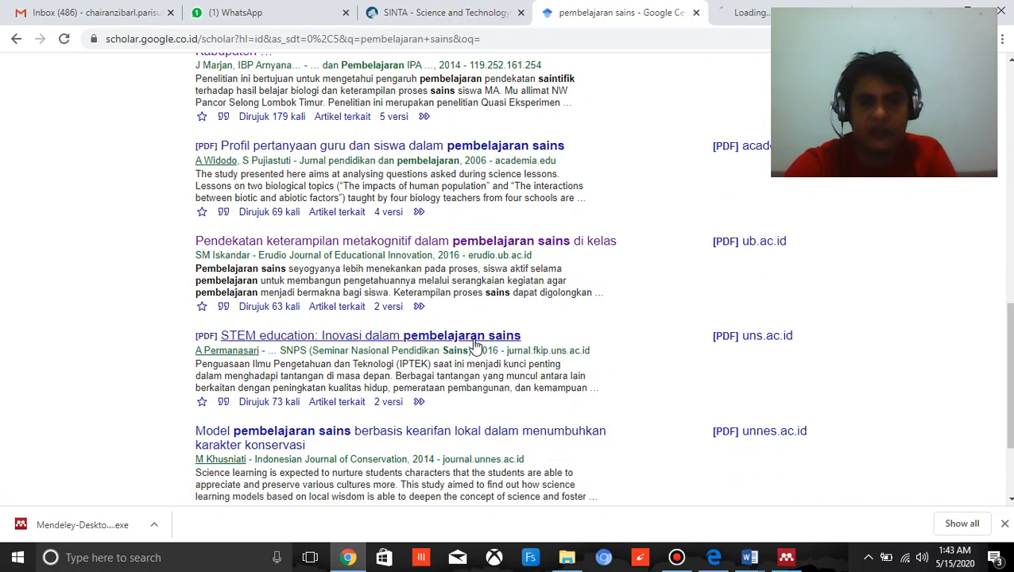
pyautogui.middleClick(759, 26)
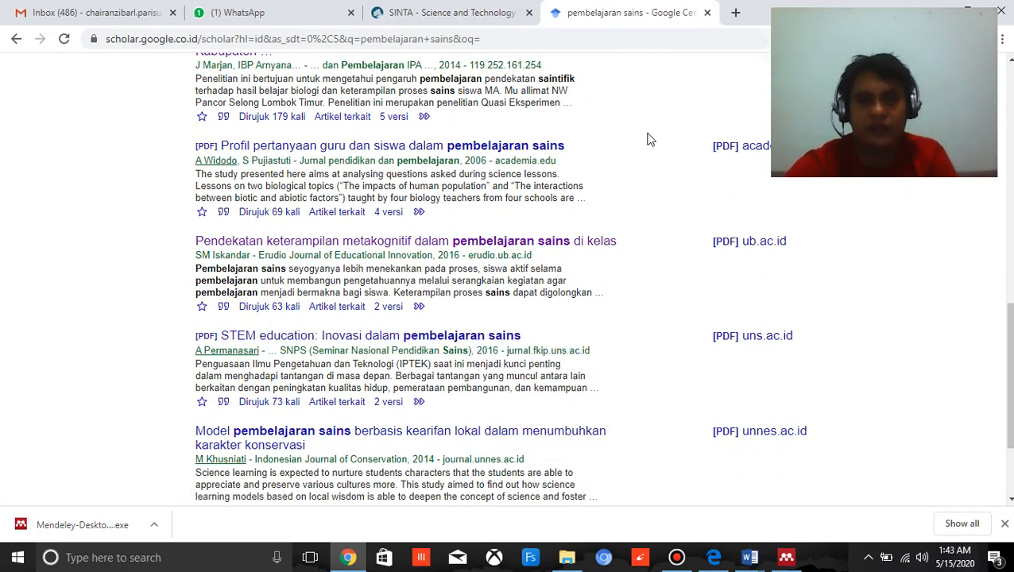
# Open the article "Pengaruh Pembelajaran Pendekatan Saintifik Terhadap Hasil Belajar Biologi Dan Keterampilan Proses Sains" in a new browser tab and switch to it.
pyautogui.scroll(-2, 461, 387)
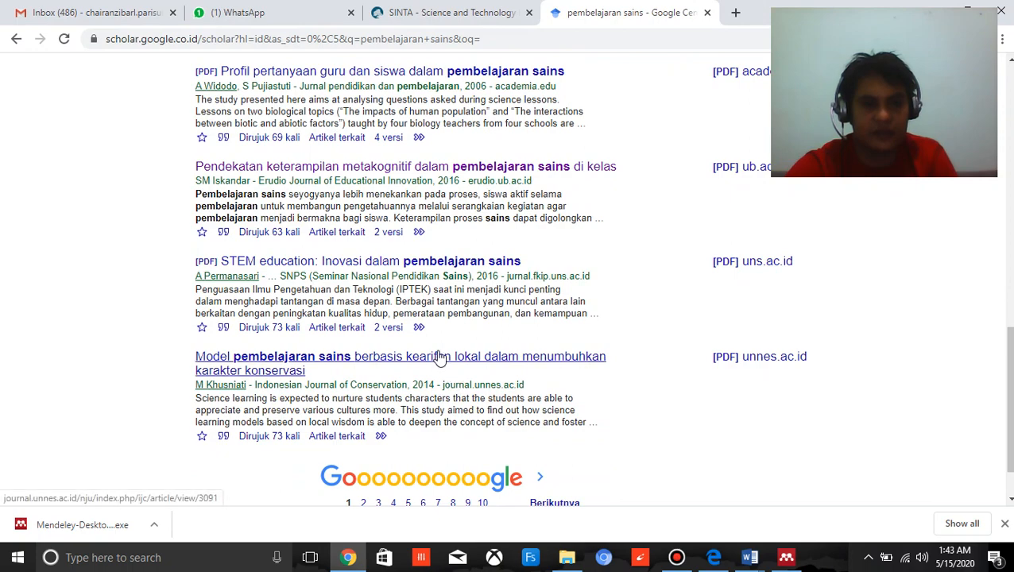
pyautogui.scroll(1, 440, 357)
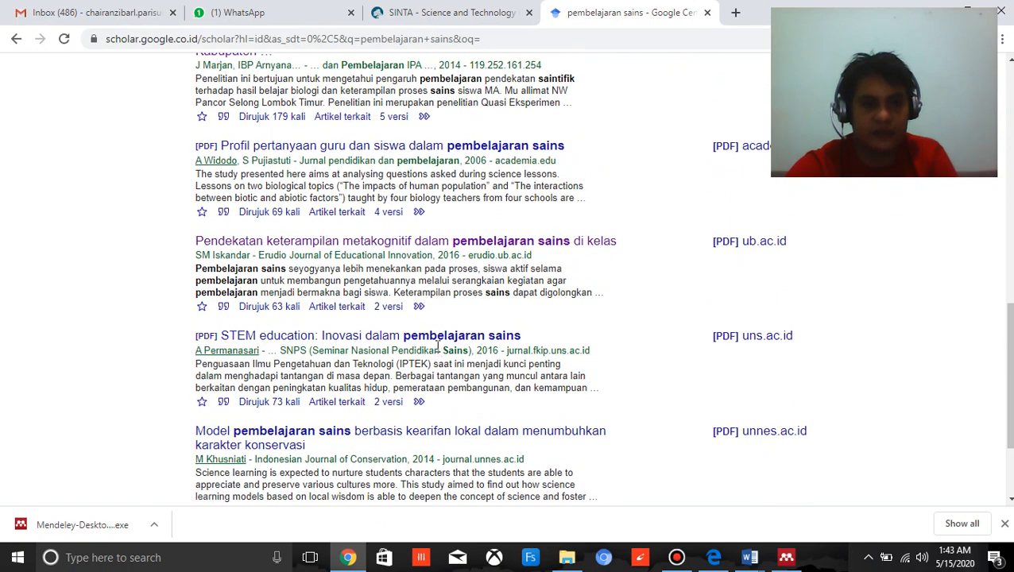
pyautogui.scroll(3, 420, 351)
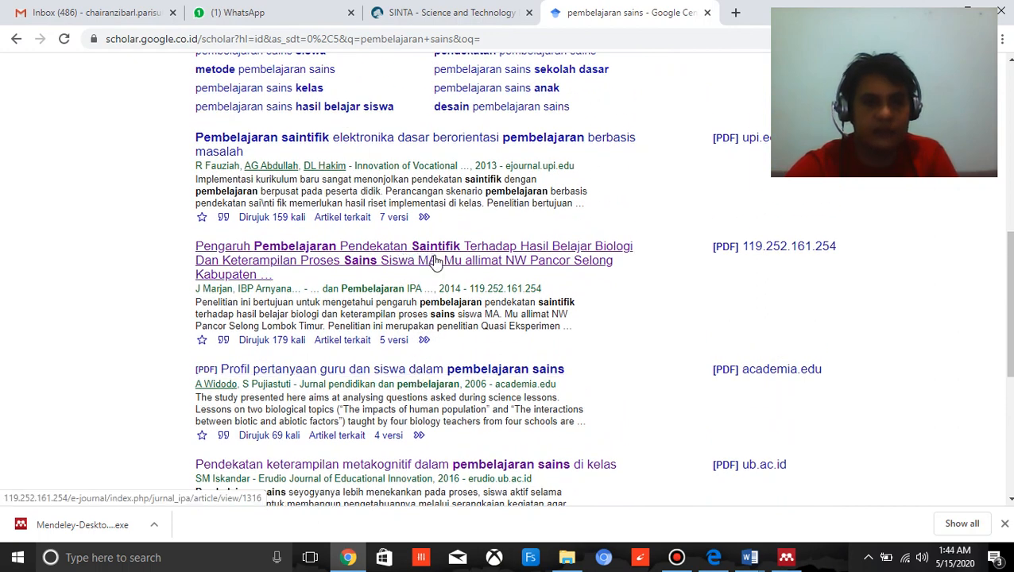
pyautogui.rightClick(439, 252)
pyautogui.click(477, 259)
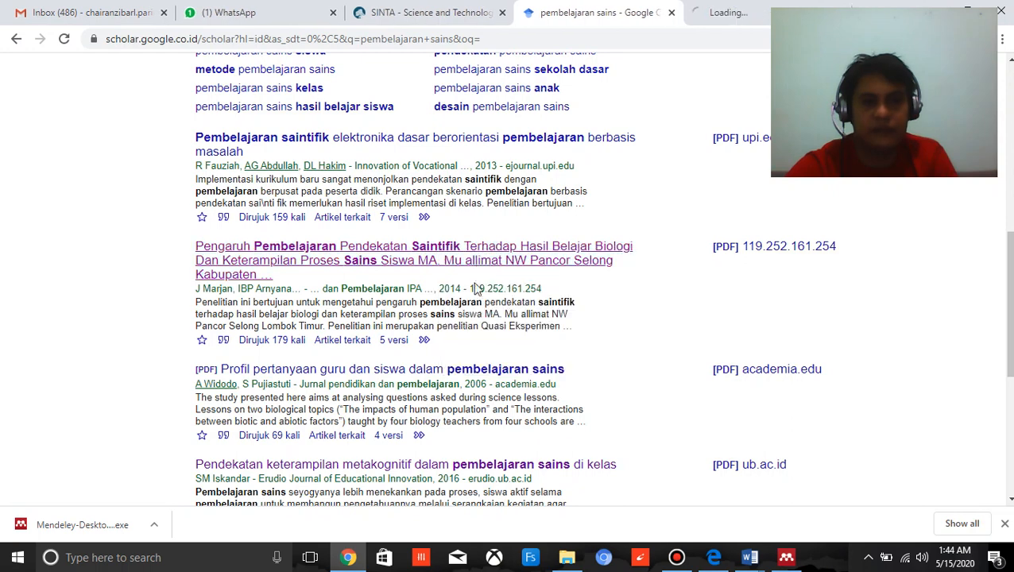
pyautogui.click(753, 14)
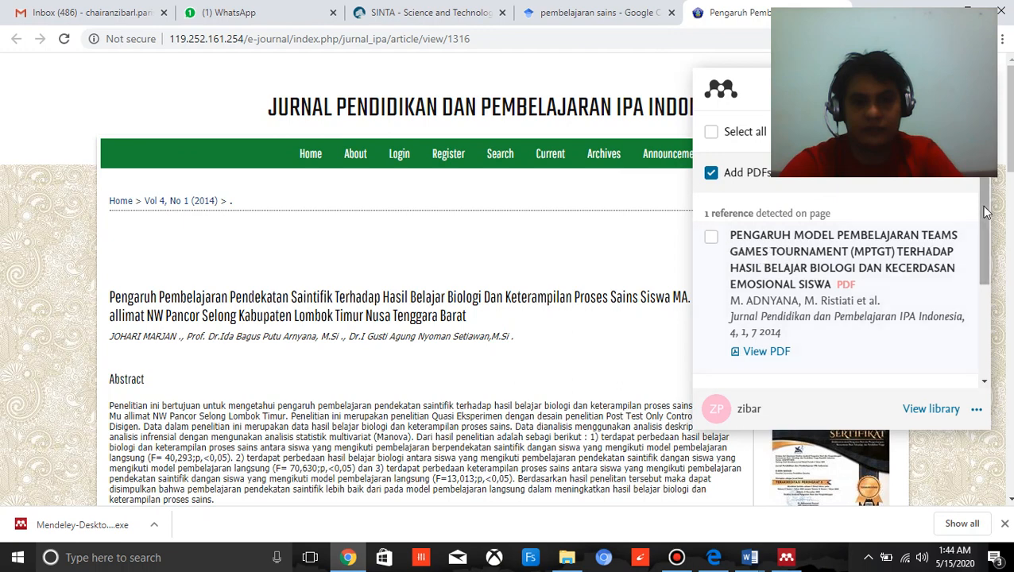
# Add the web page entry "Pengaruh Pembelajaran Pendekatan Saintifik Terhadap Hasil Belajar Biologi" to the Mendeley library with the Web Importer.
pyautogui.moveTo(987, 212); pyautogui.dragTo(998, 339)
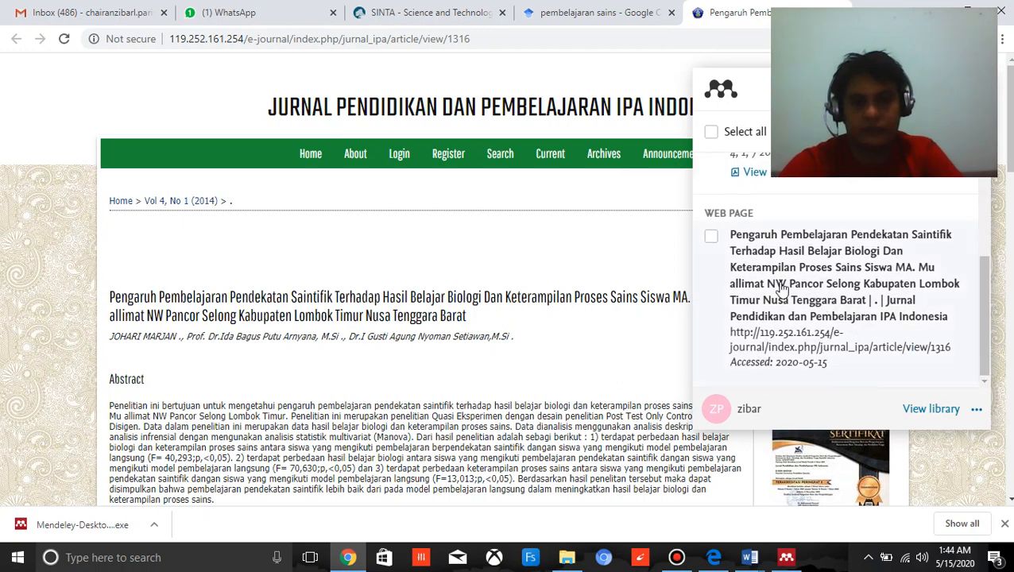
pyautogui.click(711, 237)
pyautogui.scroll(3, 823, 287)
pyautogui.scroll(-3, 823, 287)
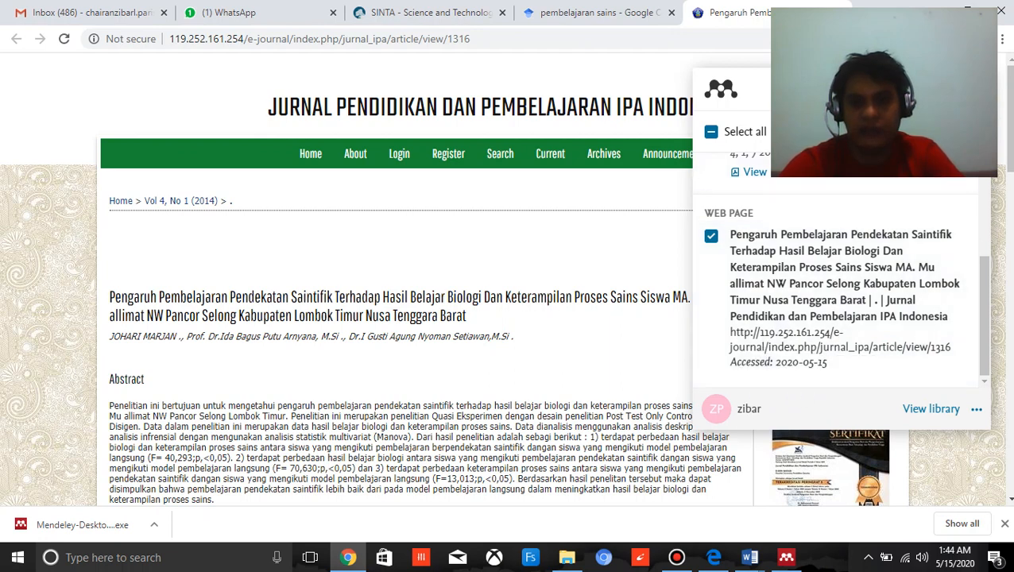
pyautogui.click(950, 132)
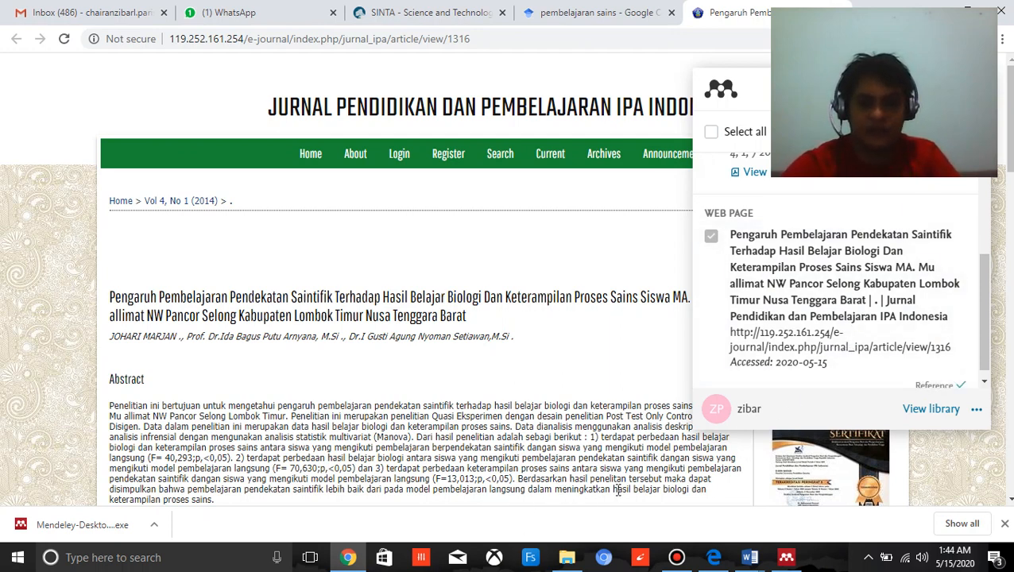
# Switch to Mendeley Desktop, check the newly imported article's details and delete it from the library.
pyautogui.click(783, 556)
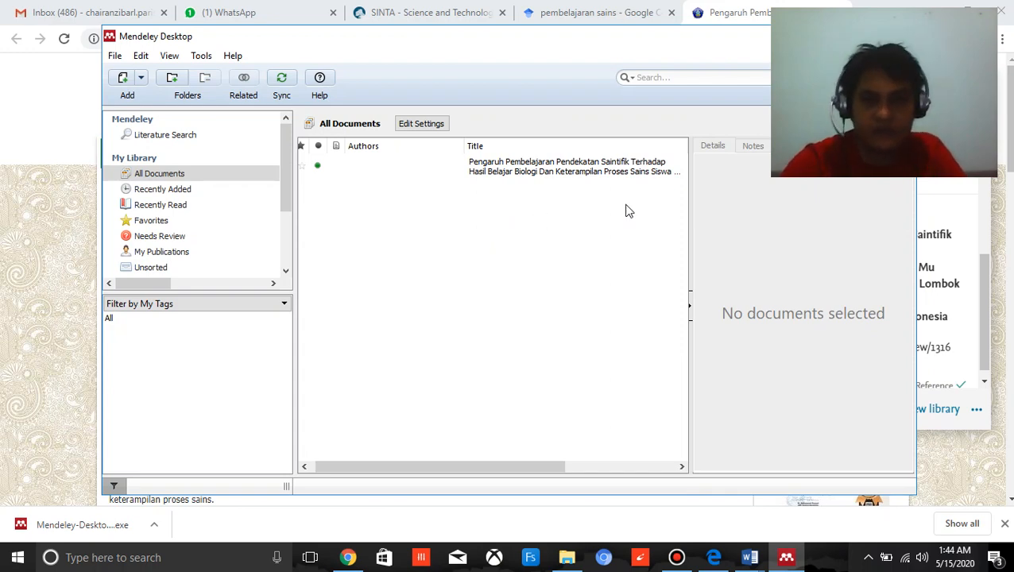
pyautogui.click(508, 168)
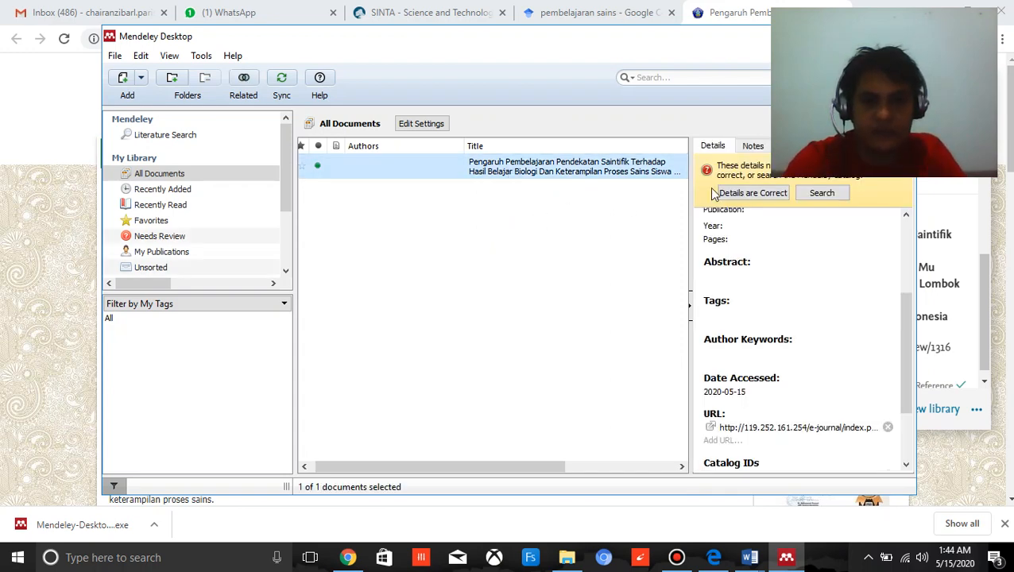
pyautogui.scroll(-2, 798, 306)
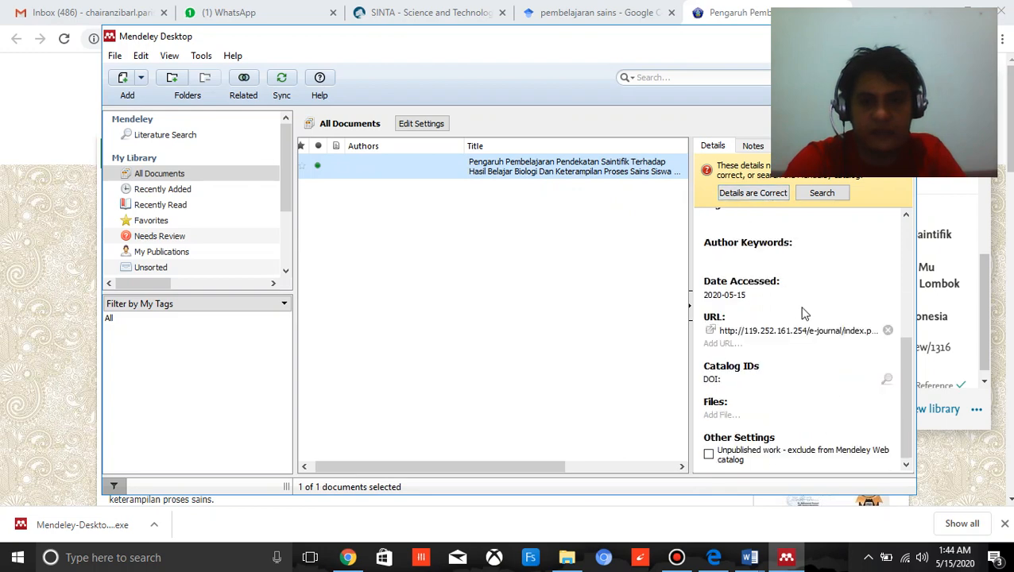
pyautogui.scroll(3, 801, 314)
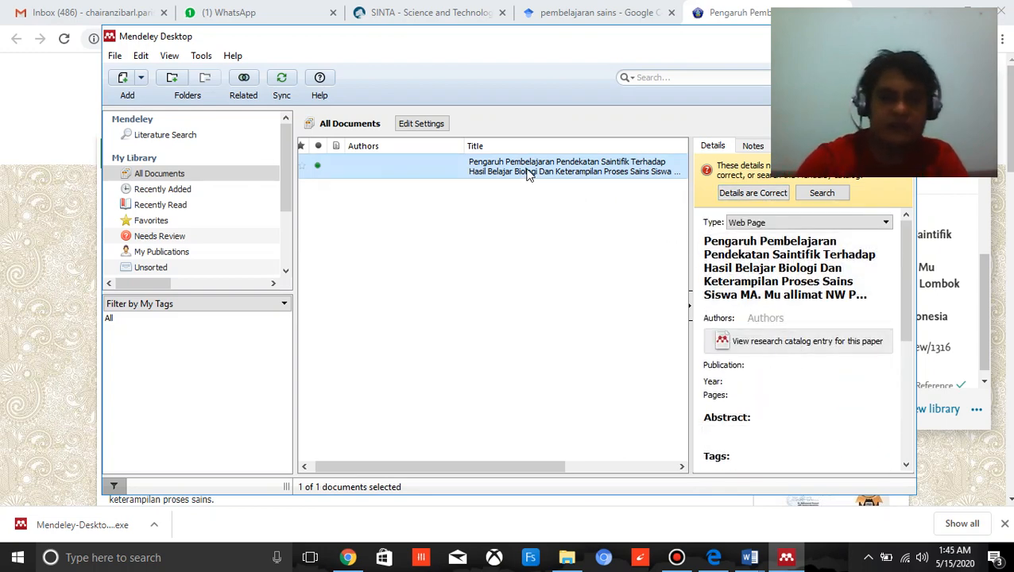
pyautogui.press('Delete')
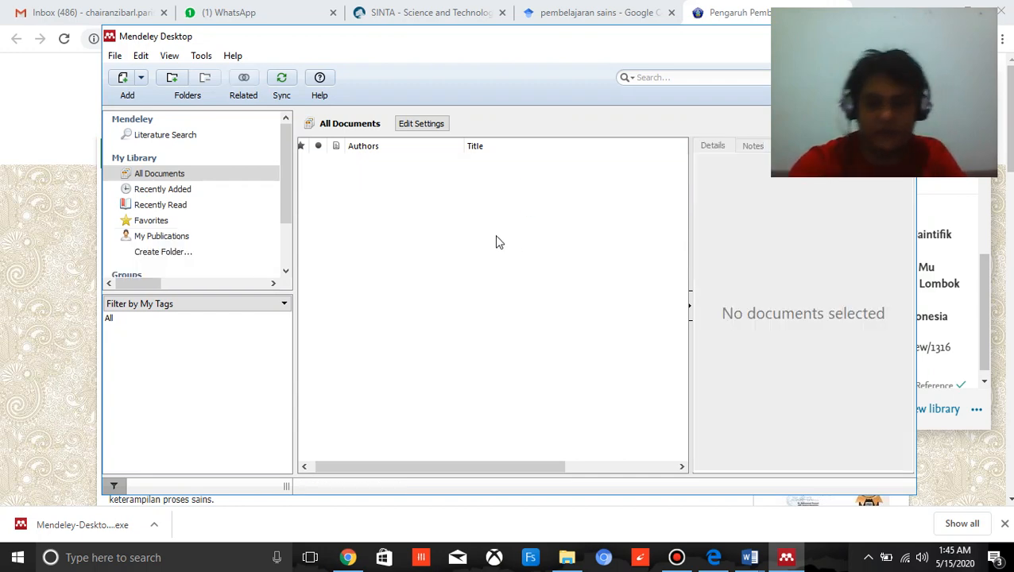
# Switch to Chrome, examine the web page entry's reference details in the Web Importer and close the importer.
pyautogui.click(347, 556)
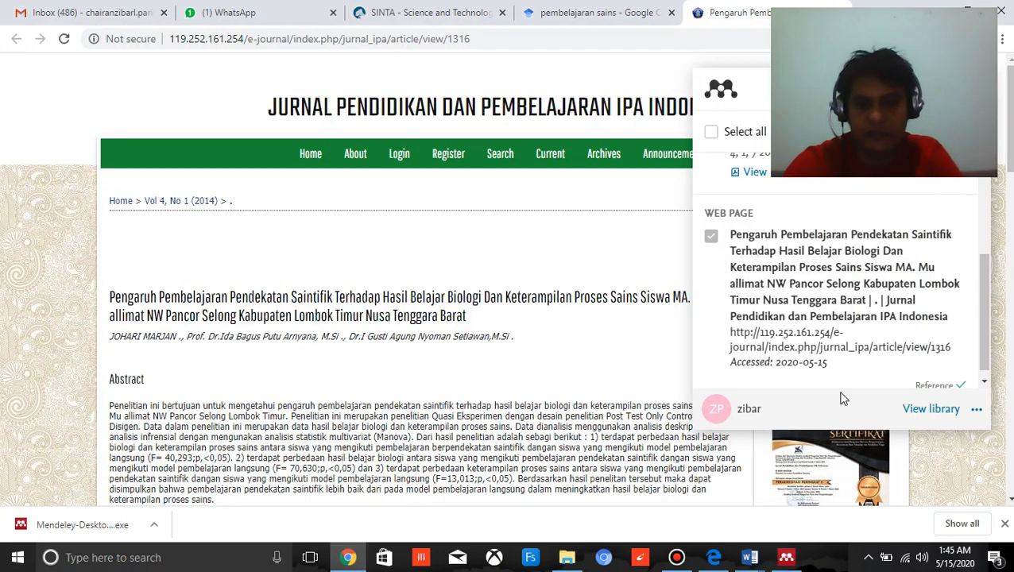
pyautogui.scroll(1, 904, 311)
pyautogui.scroll(1, 907, 313)
pyautogui.scroll(-2, 828, 344)
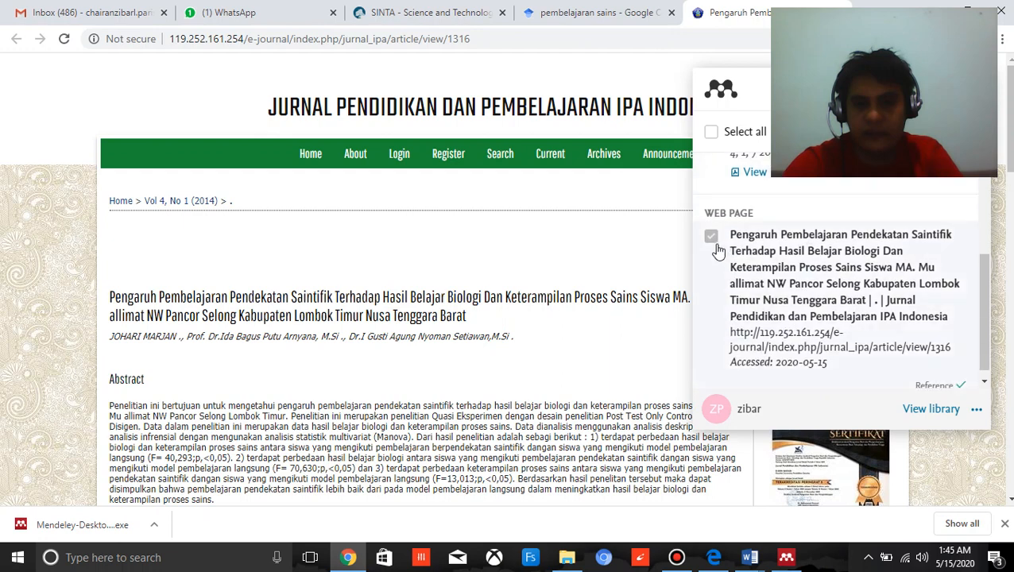
pyautogui.click(712, 238)
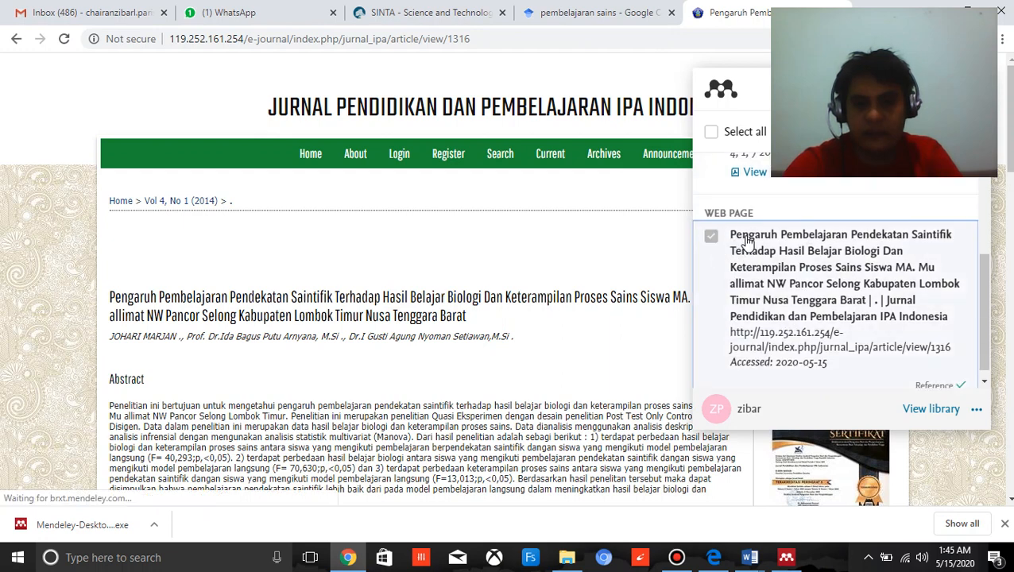
pyautogui.click(747, 242)
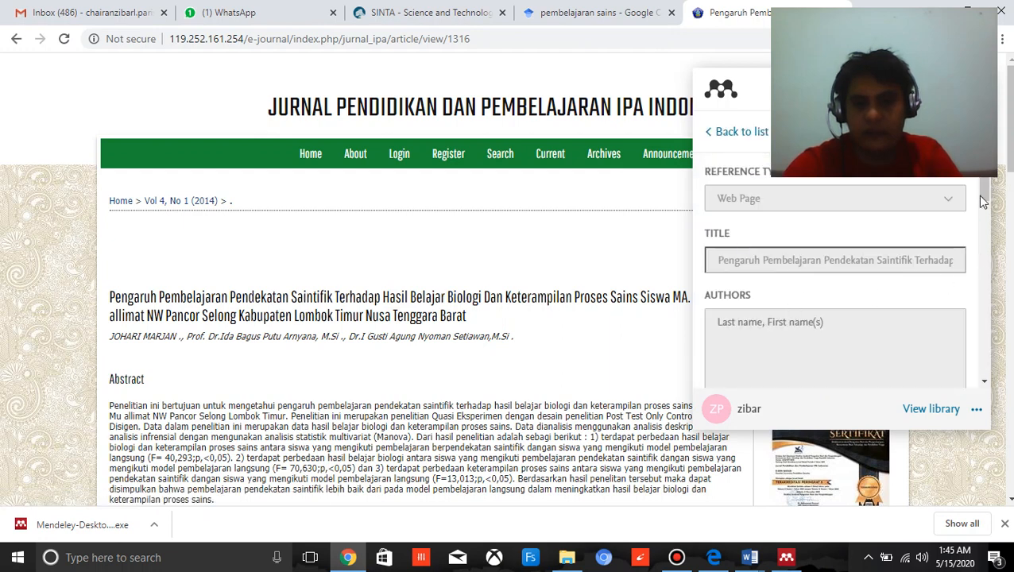
pyautogui.click(290, 437)
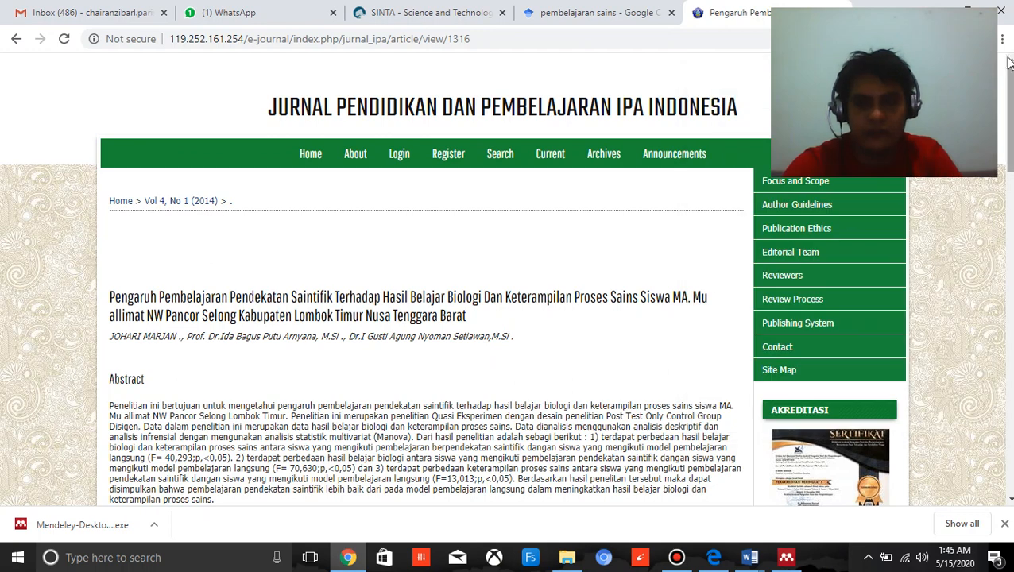
# Reopen the Web Importer, examine the web page entry's remaining reference details and close the article tab.
pyautogui.click(954, 39)
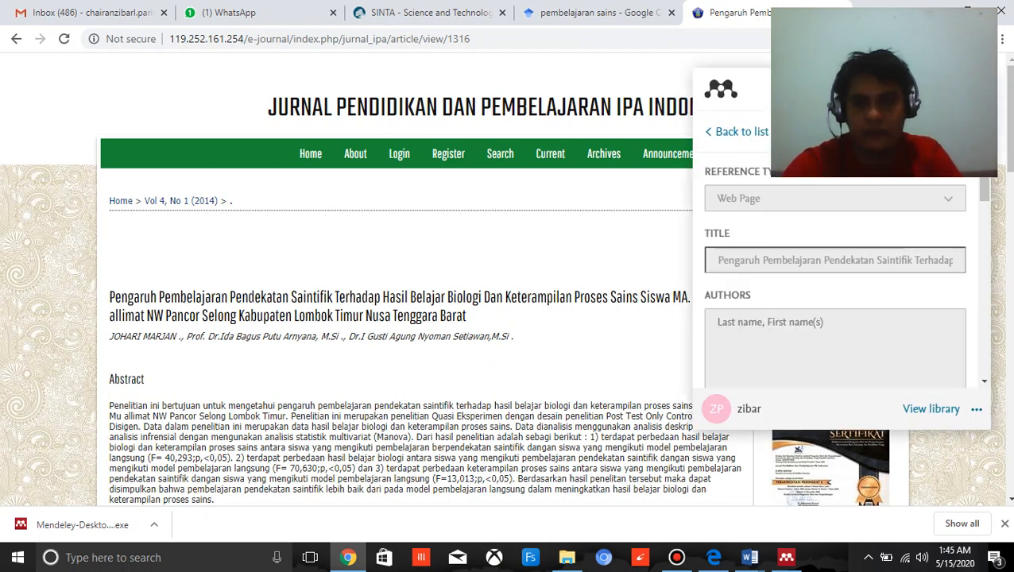
pyautogui.click(227, 436)
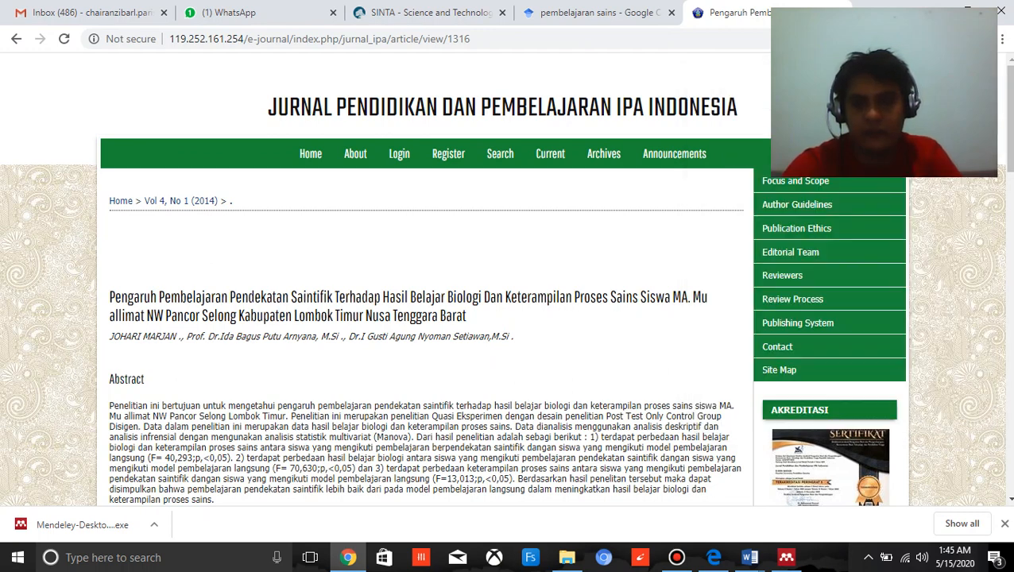
pyautogui.click(954, 39)
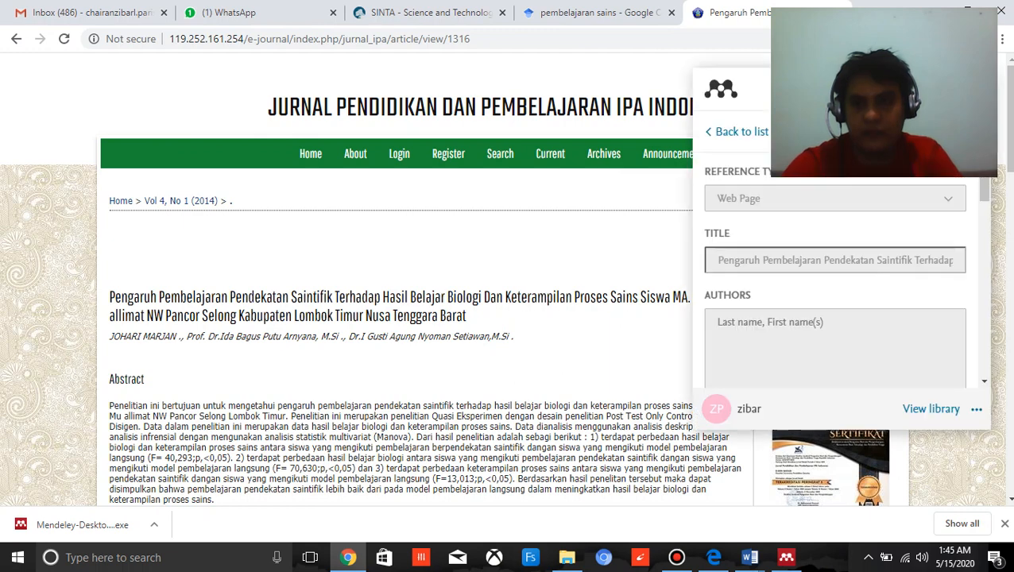
pyautogui.moveTo(984, 188); pyautogui.dragTo(956, 346)
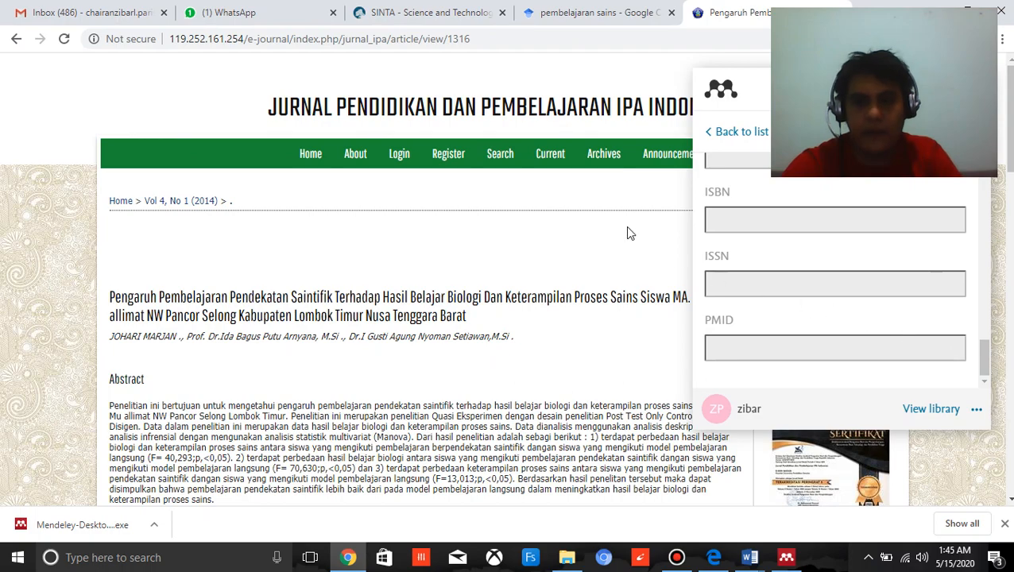
pyautogui.hotkey('ctrl', 'w')
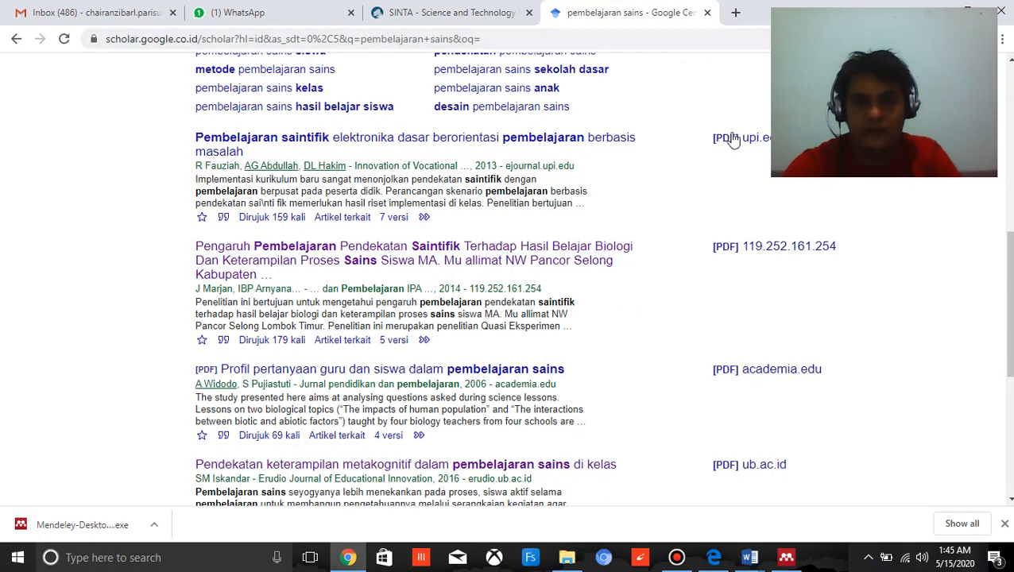
# Search Google Cendekia for the author's name instead of "pembelajaran sains".
pyautogui.scroll(-4, 411, 286)
pyautogui.scroll(10, 391, 205)
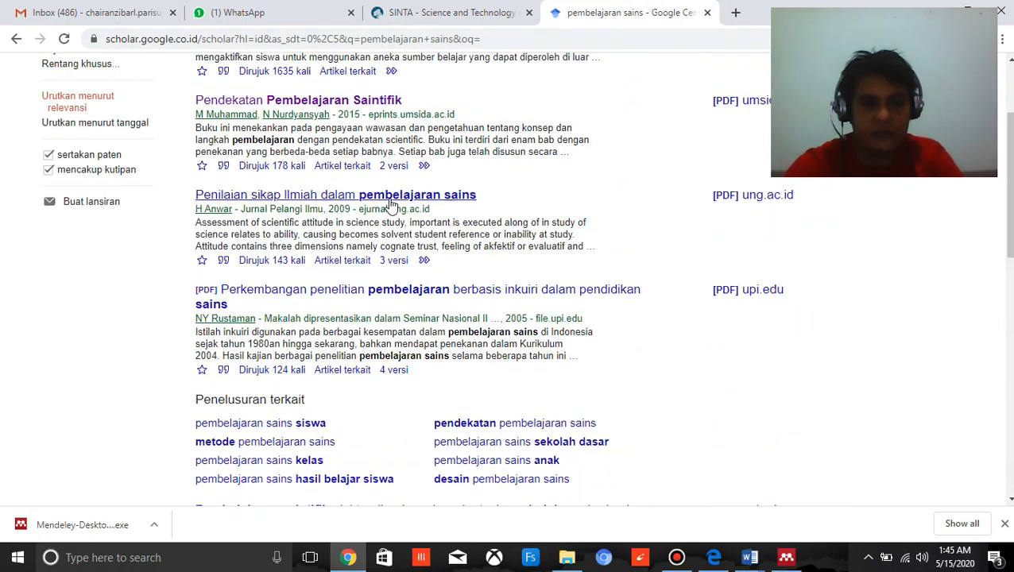
pyautogui.scroll(3, 391, 208)
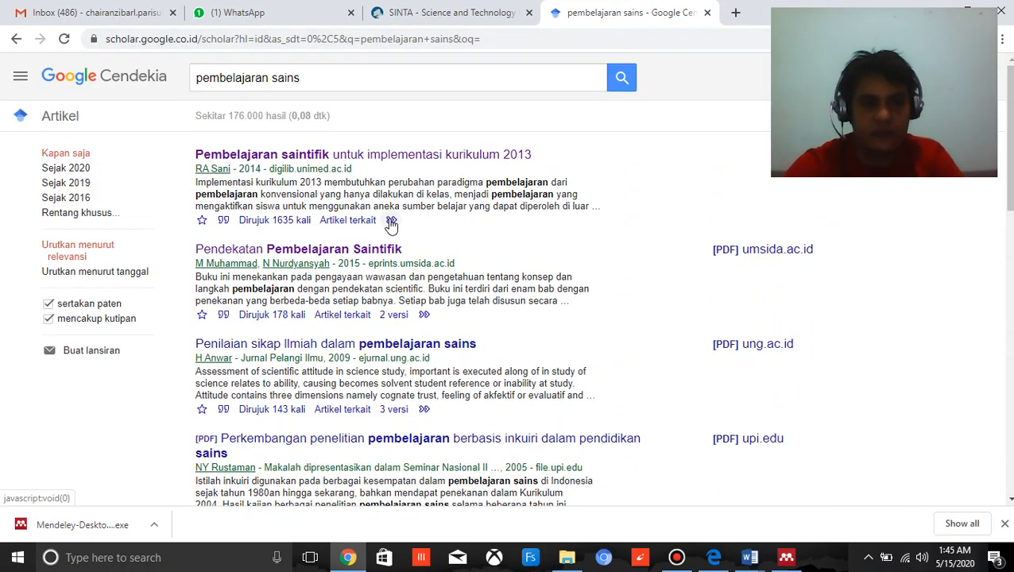
pyautogui.click(295, 90)
pyautogui.moveTo(301, 77); pyautogui.dragTo(196, 78)
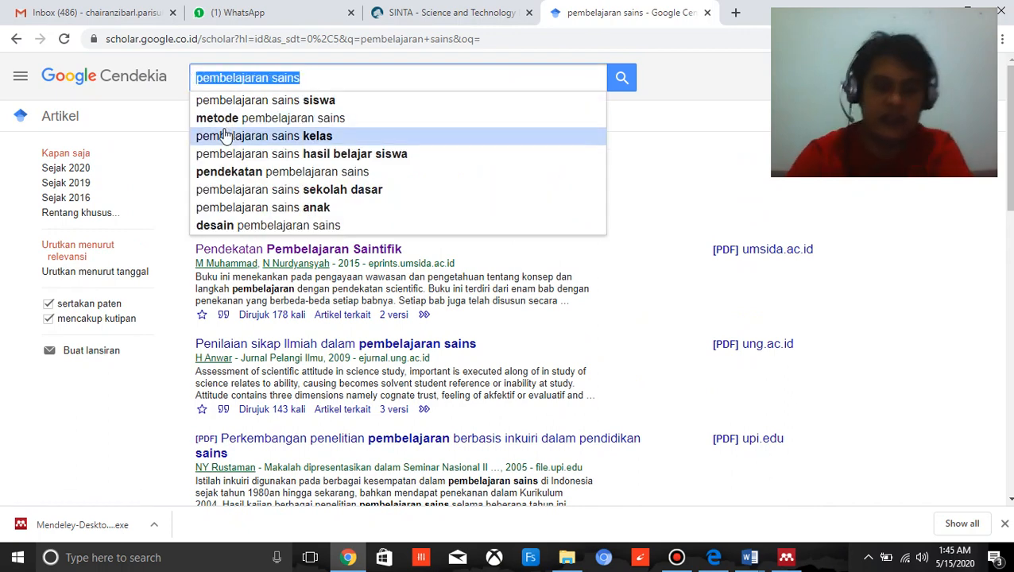
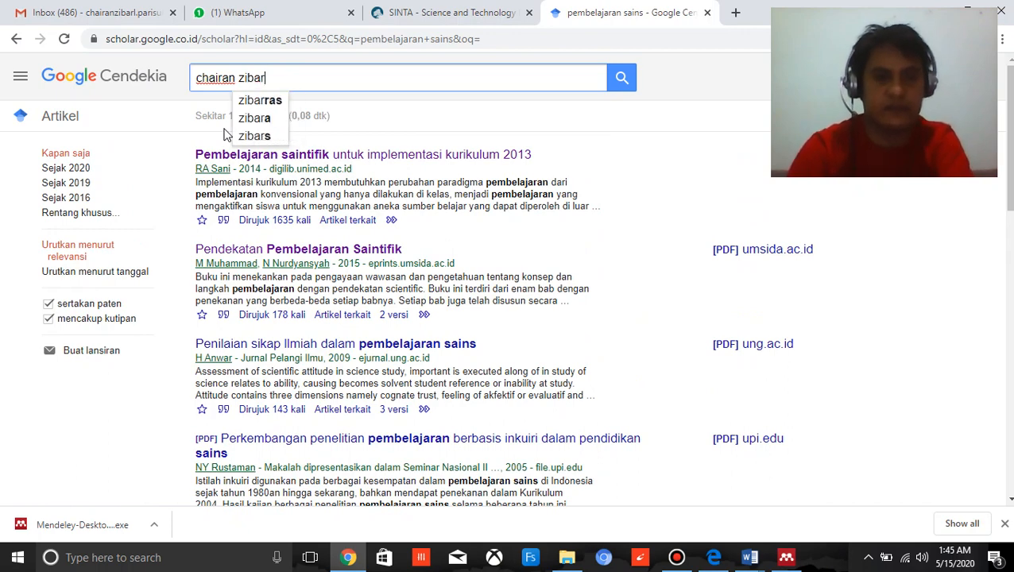
pyautogui.press('Return')
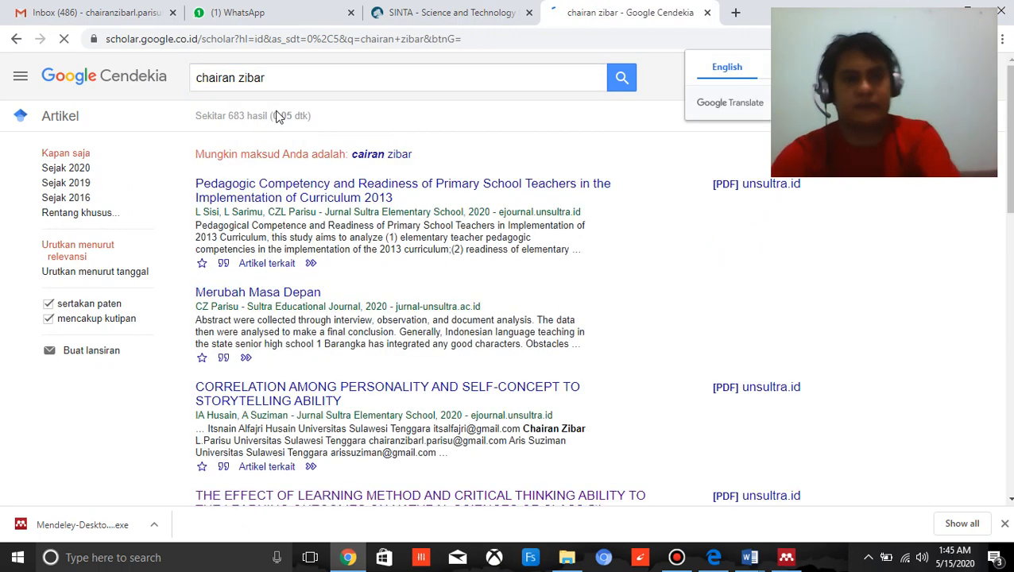
# Open the article "Pedagogic Competency and Readiness of Primary School Teachers" in a new browser tab, switch to it and look through the page.
pyautogui.rightClick(320, 196)
pyautogui.click(342, 203)
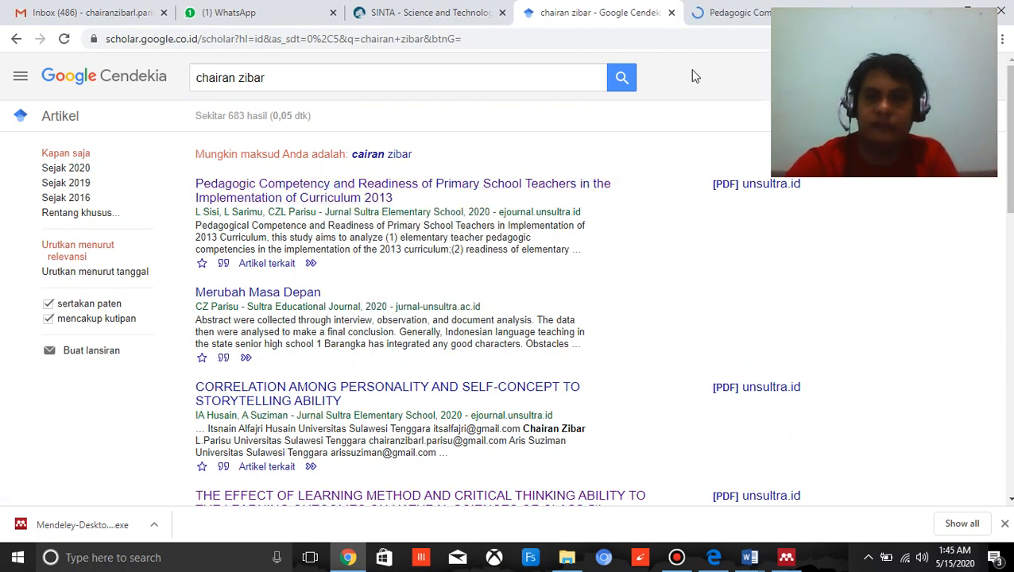
pyautogui.click(735, 16)
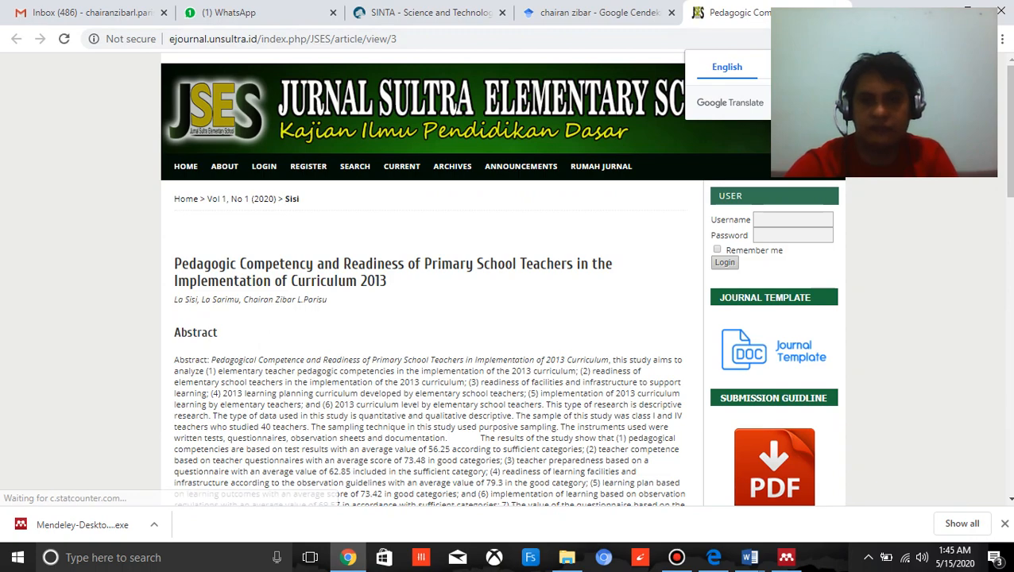
pyautogui.scroll(-2, 508, 318)
pyautogui.scroll(-3, 426, 278)
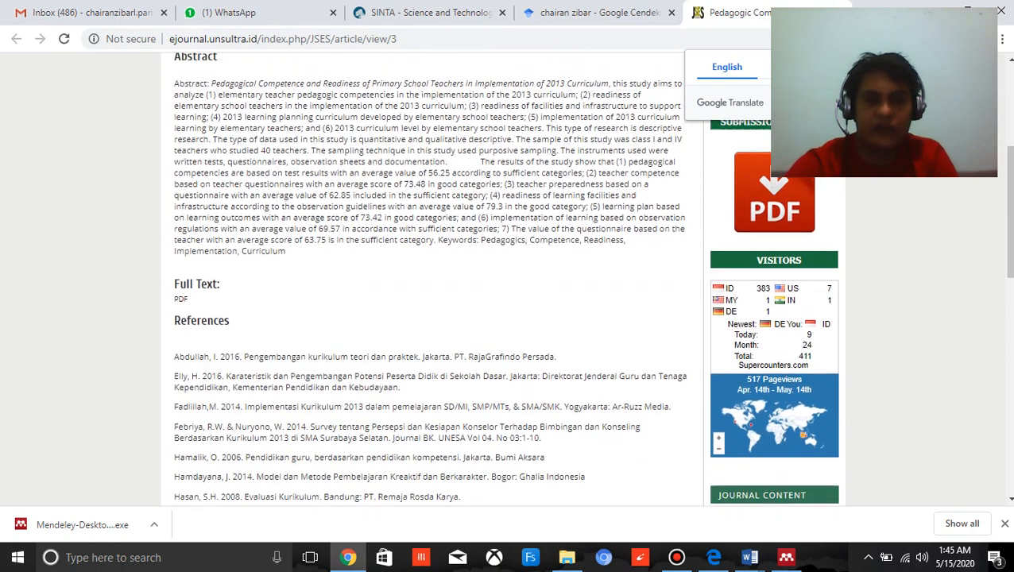
pyautogui.scroll(2, 426, 278)
# Add the journal article entry "Pedagogic Competency and Readiness of Primary School Teachers" with its PDF to the Mendeley library using the Web Importer.
pyautogui.click(961, 39)
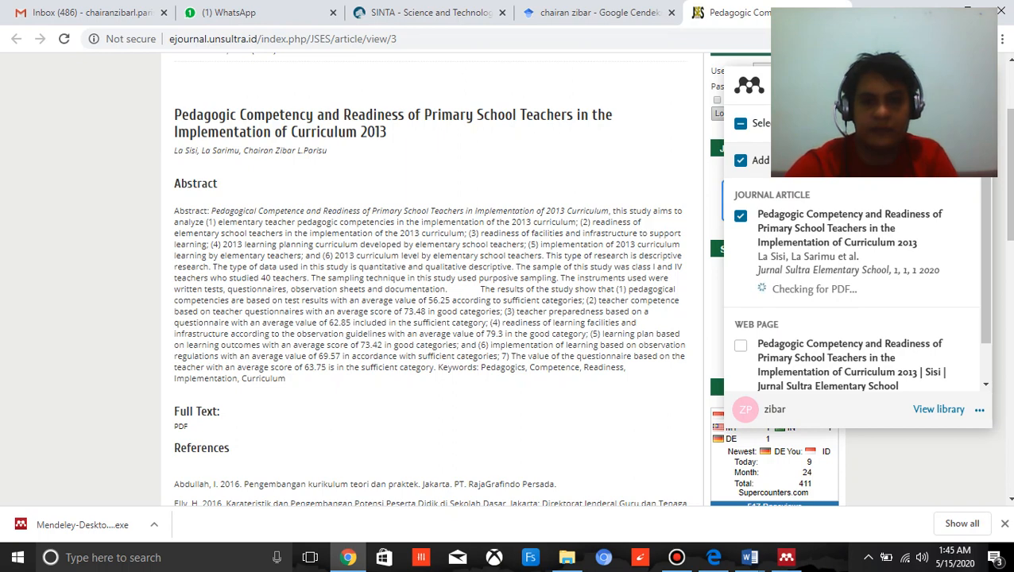
pyautogui.scroll(-2, 565, 213)
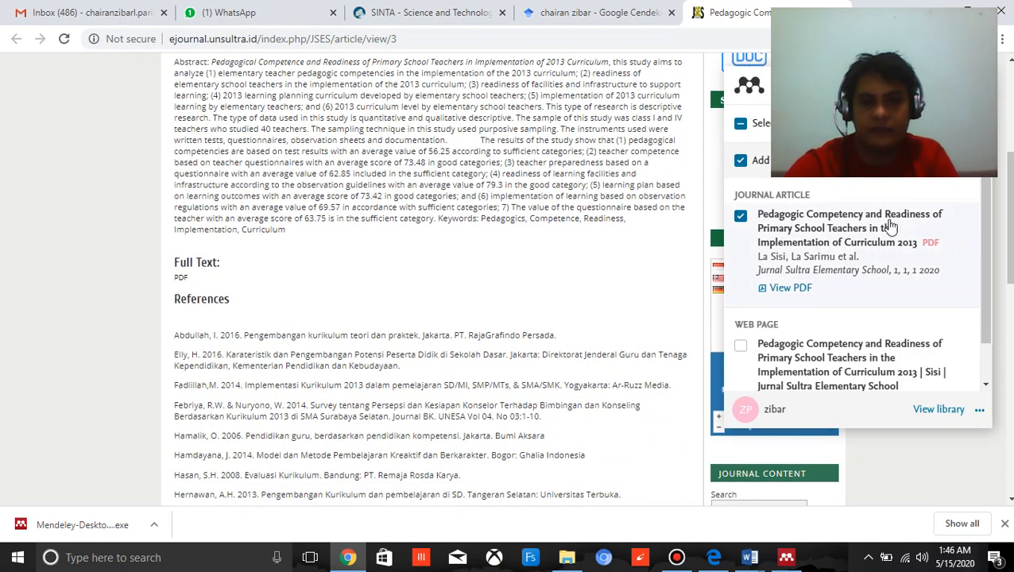
pyautogui.scroll(-1, 1002, 286)
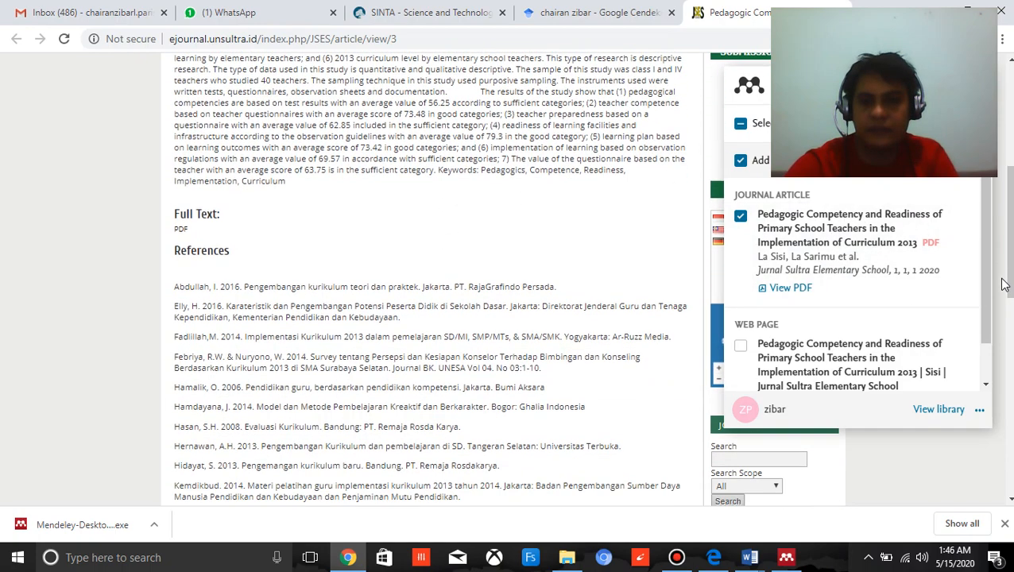
pyautogui.moveTo(985, 259); pyautogui.dragTo(987, 179)
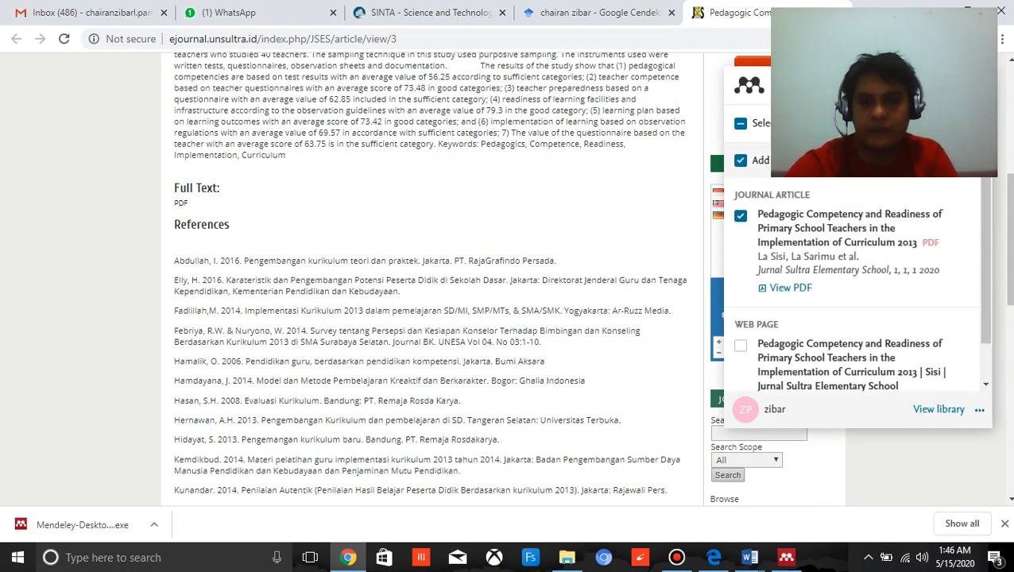
pyautogui.click(951, 124)
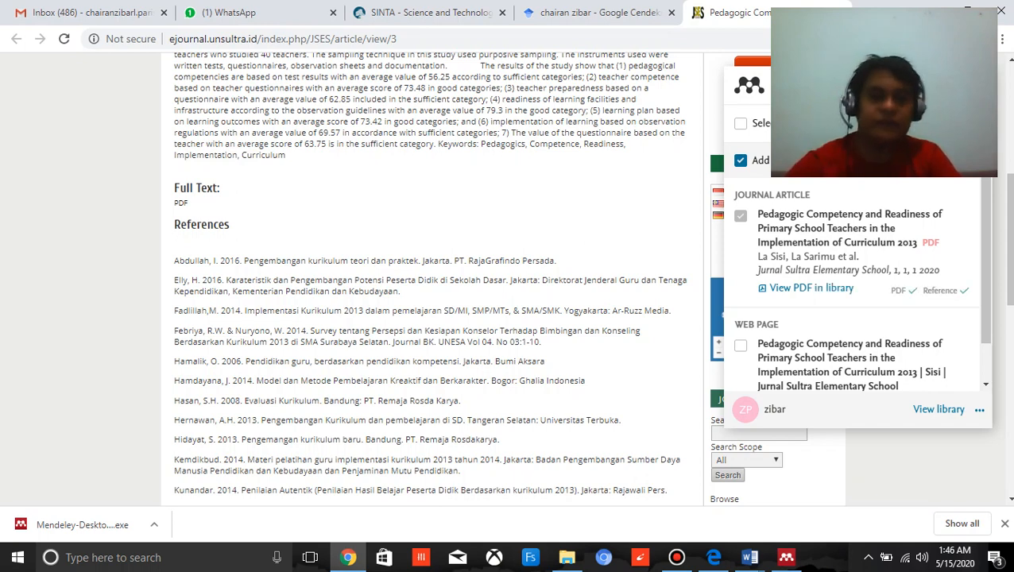
# Switch to Mendeley Desktop, sync the library and select the newly imported article.
pyautogui.click(786, 557)
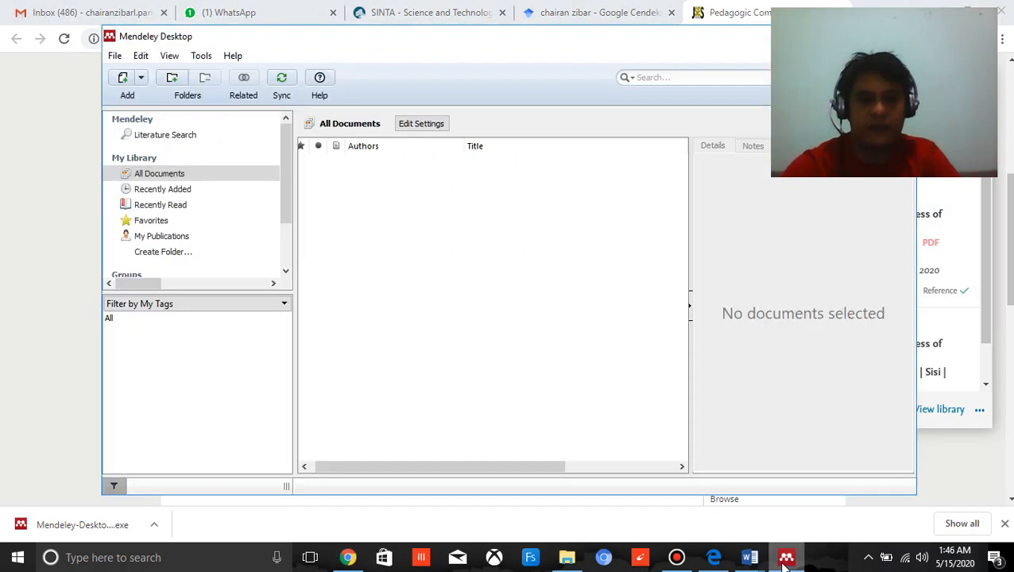
pyautogui.click(282, 78)
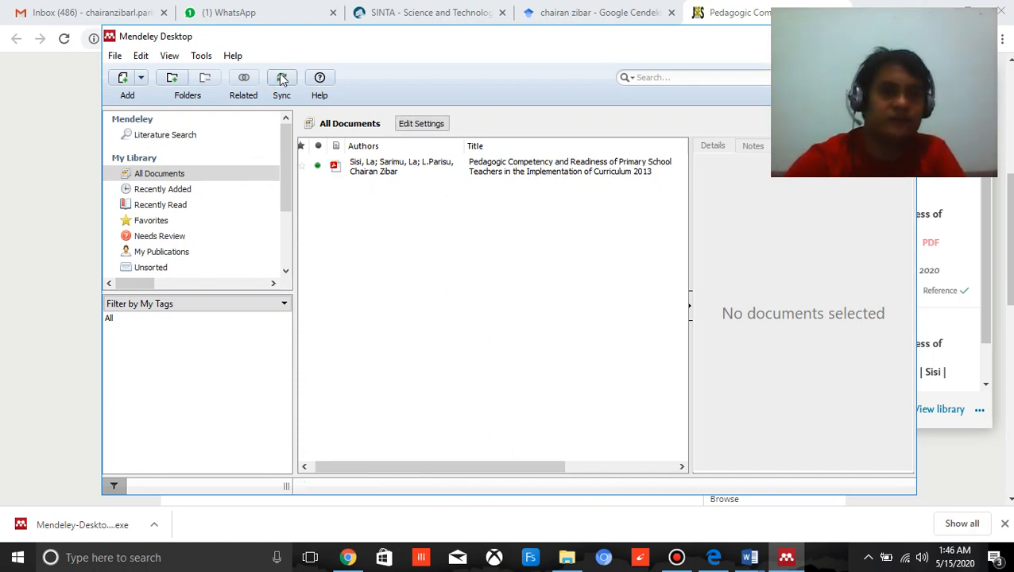
pyautogui.click(483, 170)
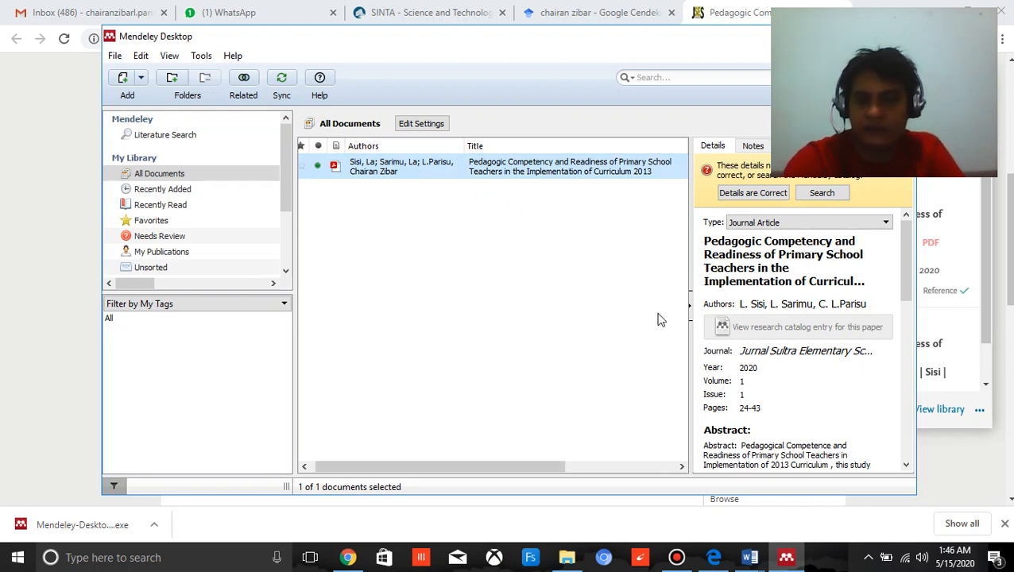
# Review the selected article's journal, year, volume, page and catalog details and mark them as correct.
pyautogui.moveTo(902, 259); pyautogui.dragTo(897, 278)
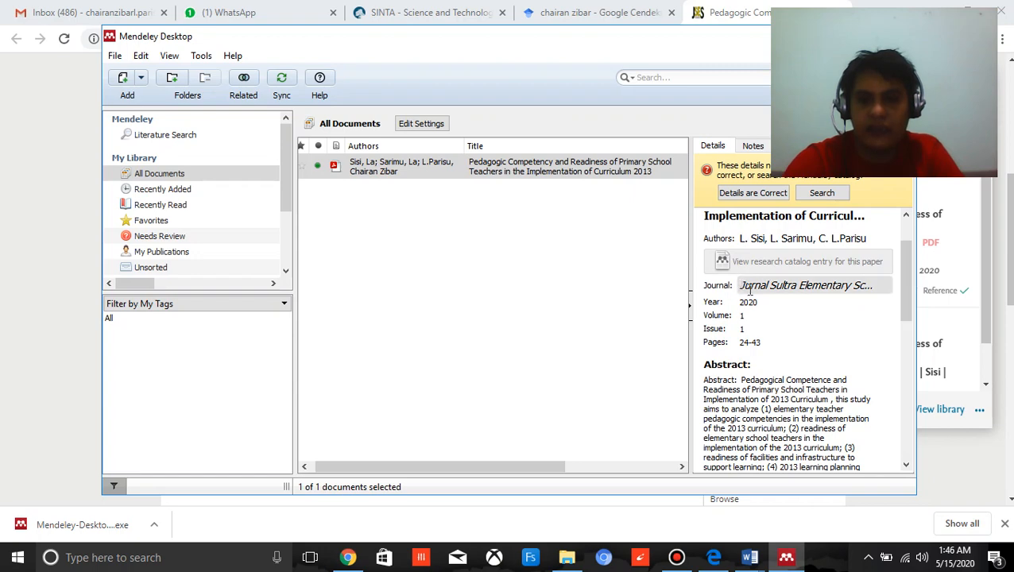
pyautogui.moveTo(906, 297); pyautogui.dragTo(920, 443)
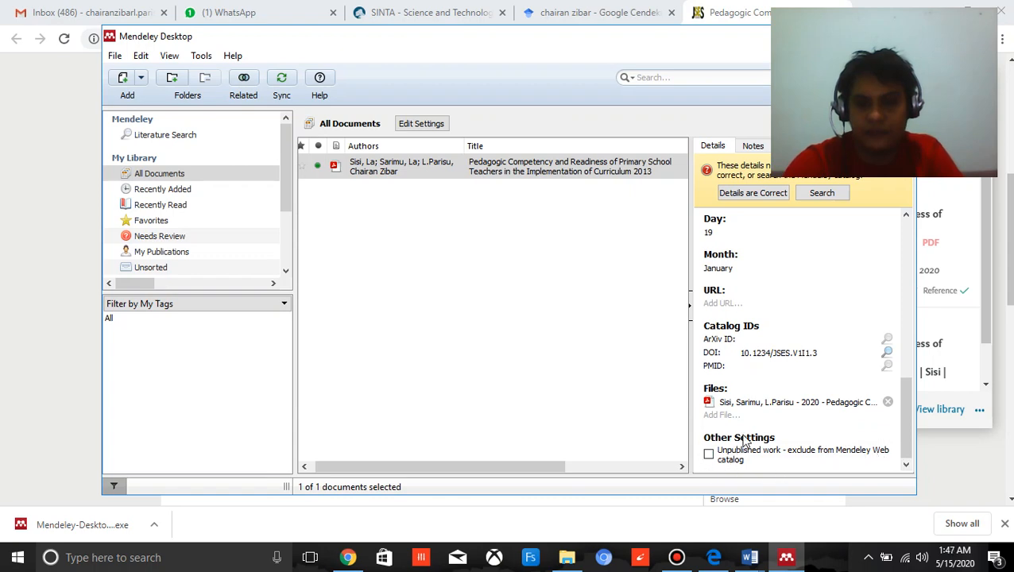
pyautogui.scroll(10, 744, 442)
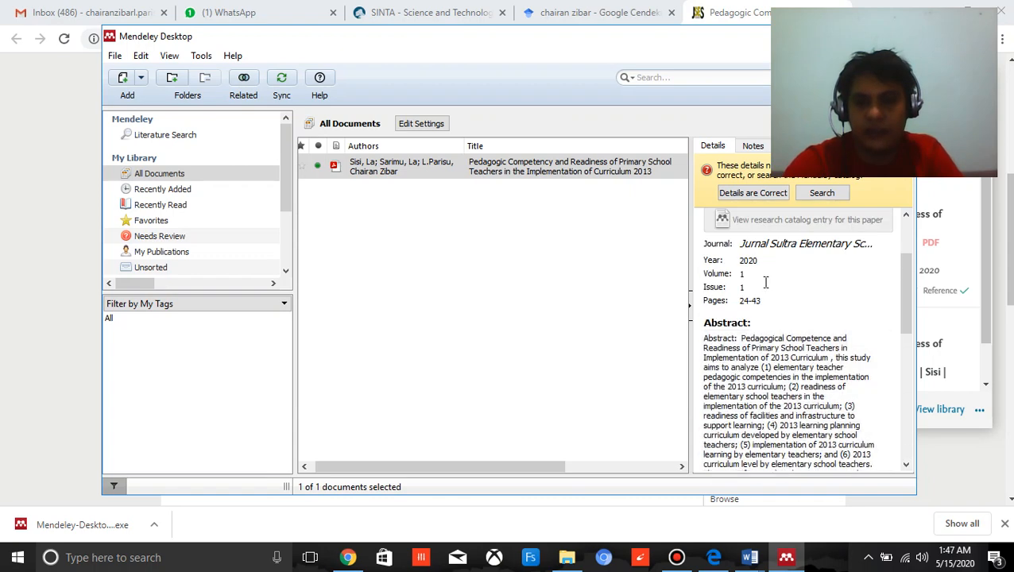
pyautogui.click(759, 199)
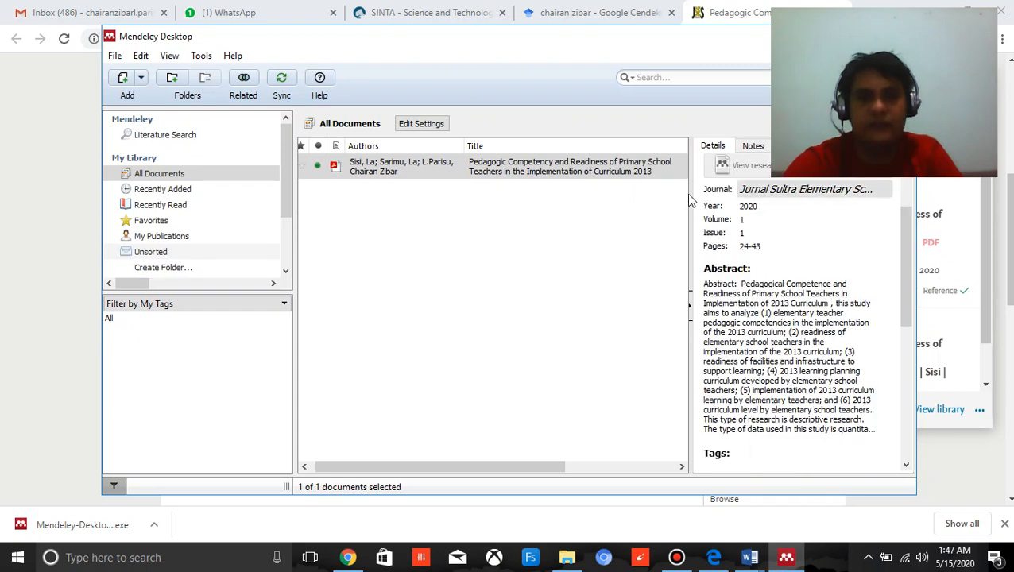
pyautogui.click(445, 311)
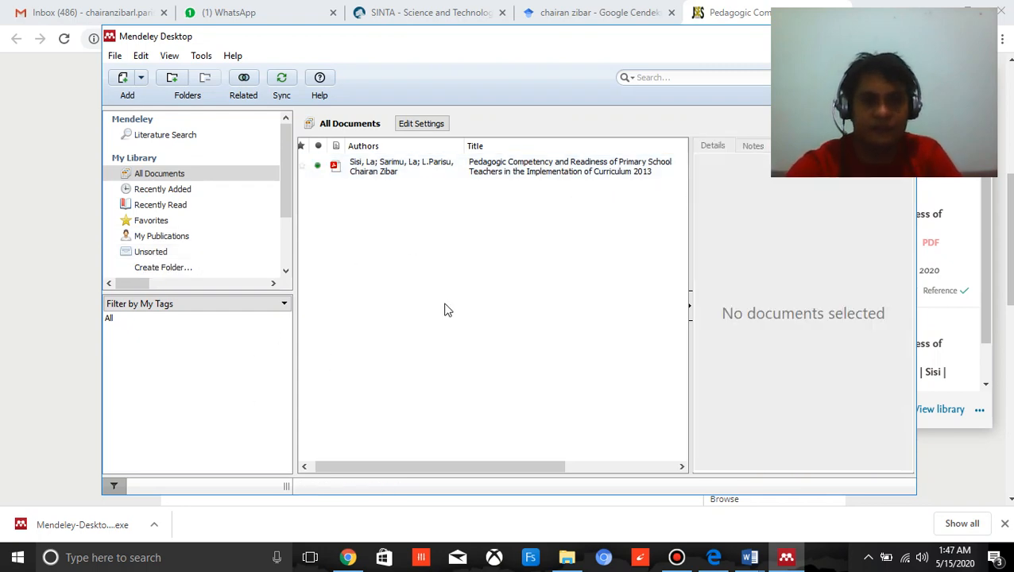
pyautogui.click(486, 179)
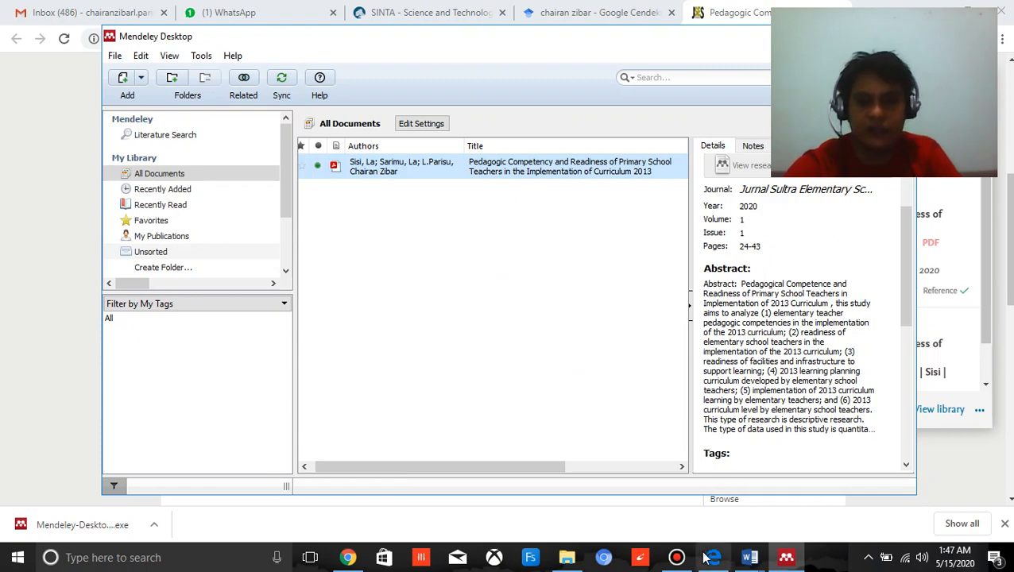
# Switch to Chrome, close the imported article's tab and open "THE EFFECT OF LEARNING METHOD AND CRITICAL THINKING ABILITY" in a new tab, switching to it.
pyautogui.click(346, 558)
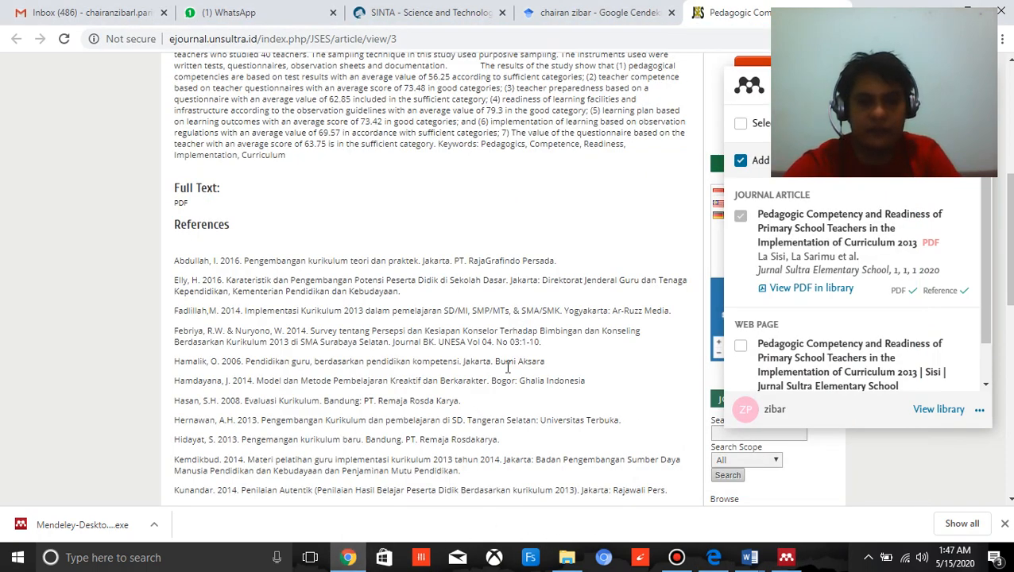
pyautogui.hotkey('ctrl', 'w')
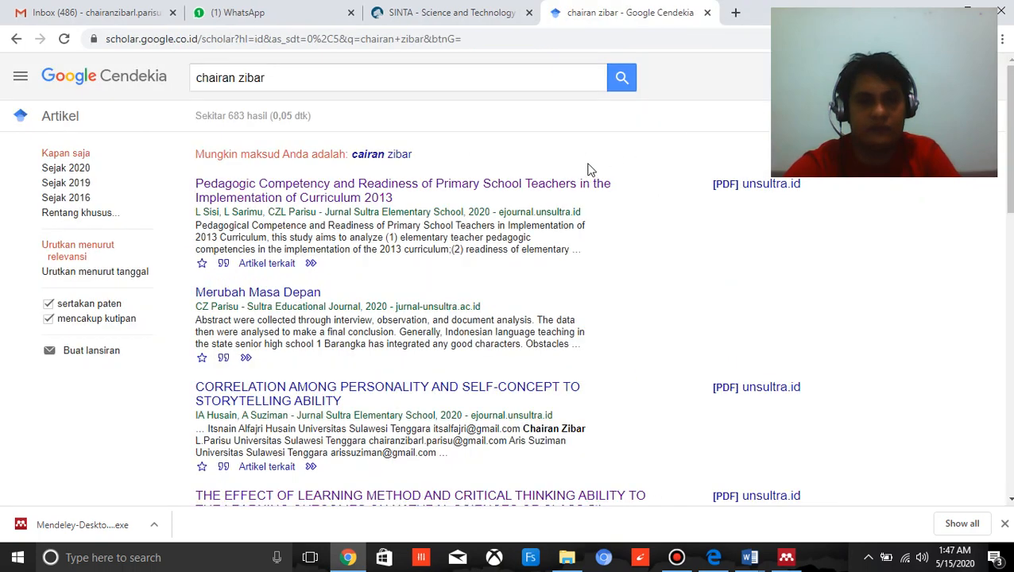
pyautogui.scroll(-3, 589, 171)
pyautogui.scroll(-1, 588, 176)
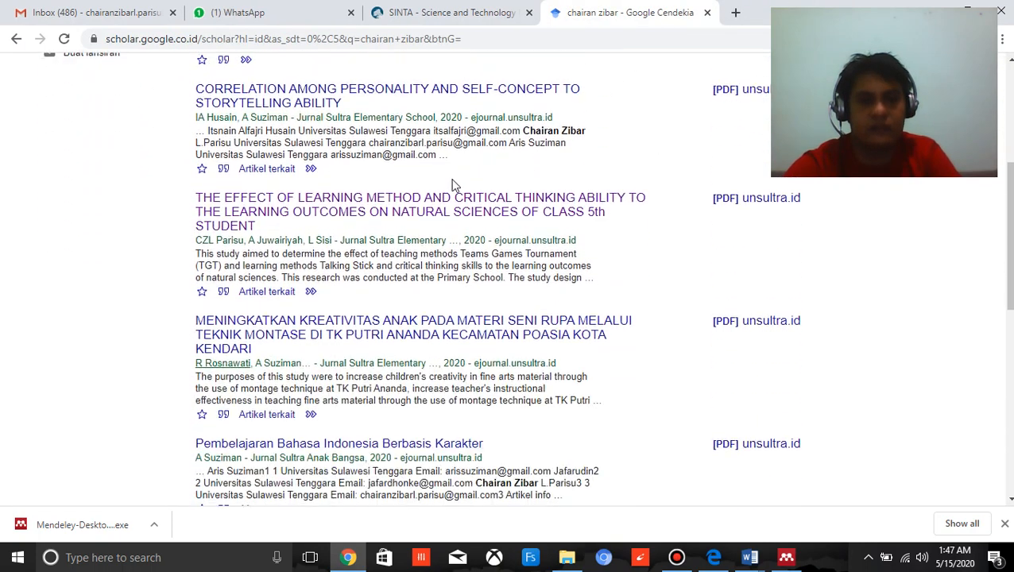
pyautogui.rightClick(373, 203)
pyautogui.click(417, 209)
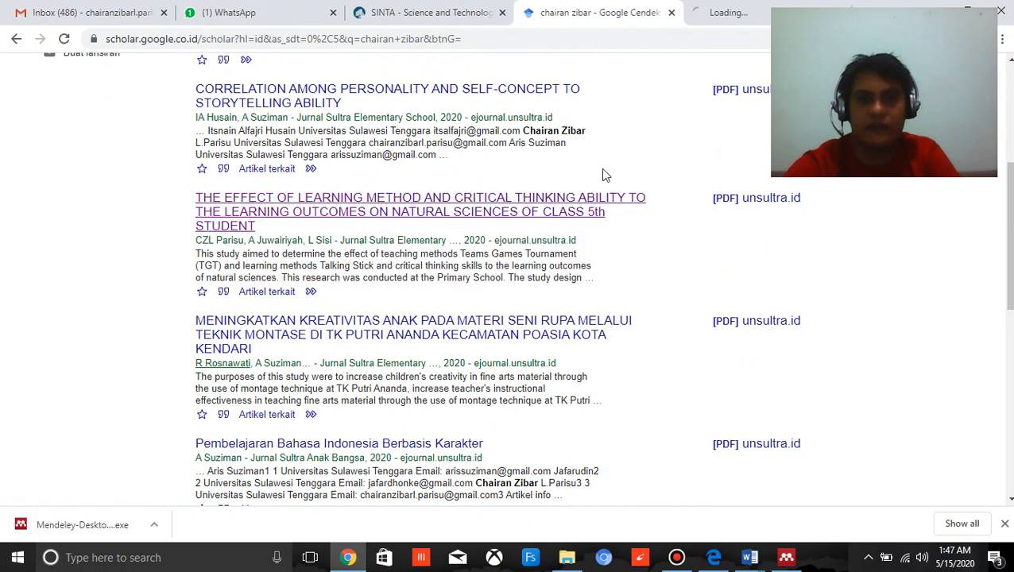
pyautogui.click(753, 19)
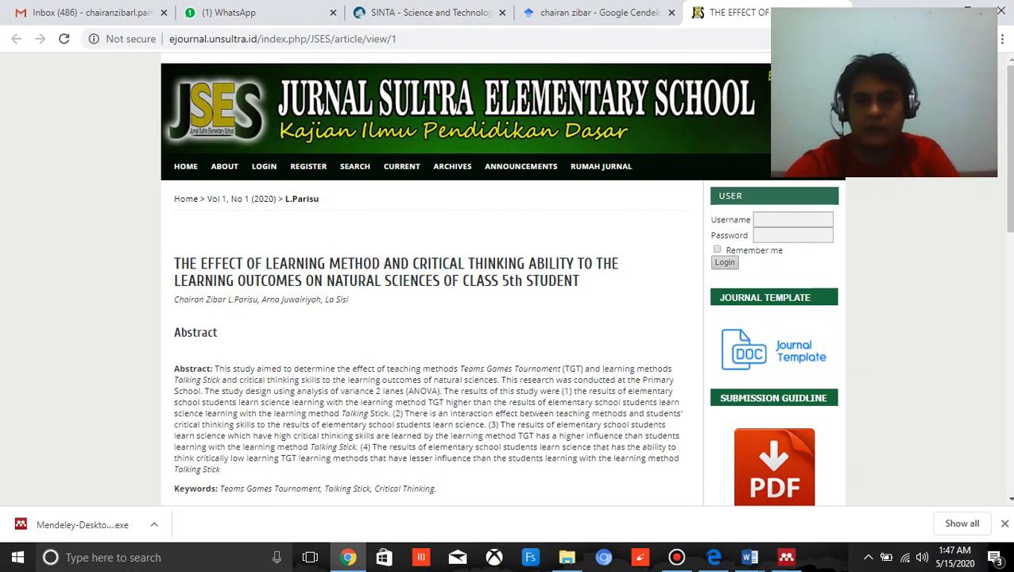
# Add the journal article entry "THE EFFECT OF LEARNING METHOD AND CRITICAL THINKING ABILITY" to the library with the Web Importer and switch to Mendeley Desktop.
pyautogui.click(959, 38)
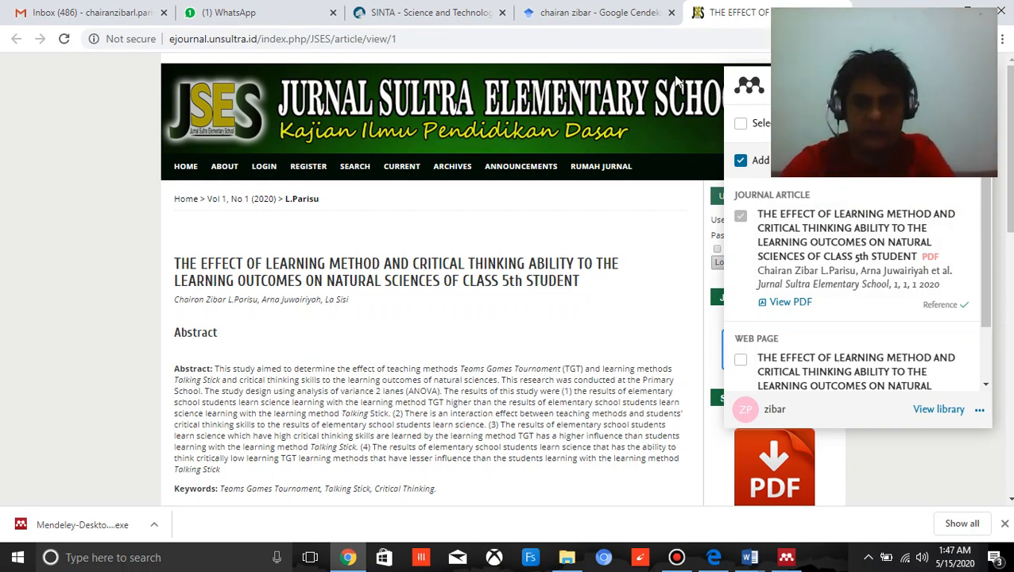
pyautogui.click(786, 557)
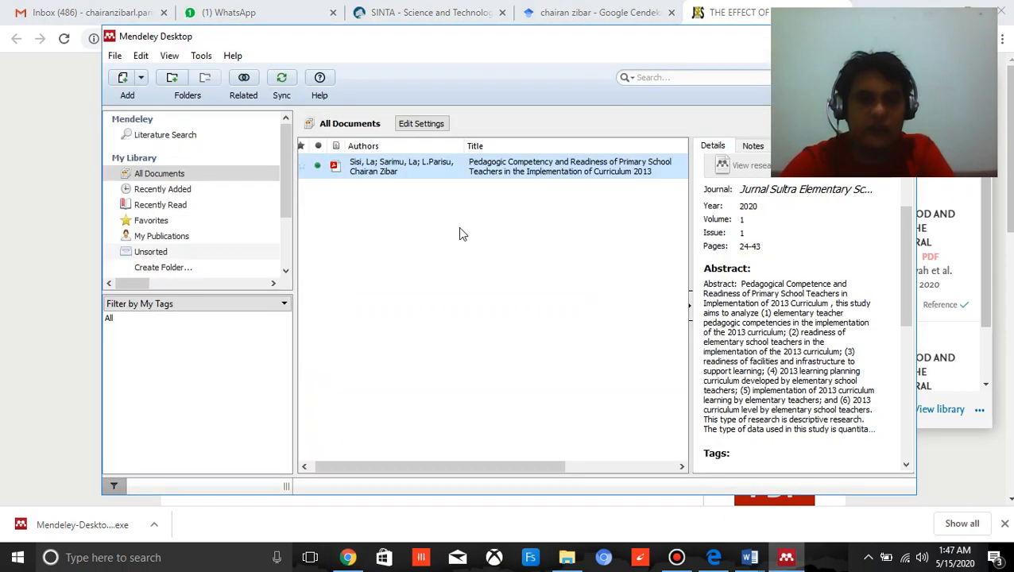
# Sync the library and open the PDF of "Pedagogic Competency and Readiness of Primary School Teachers in the Implementation of Curriculum 2013".
pyautogui.click(281, 80)
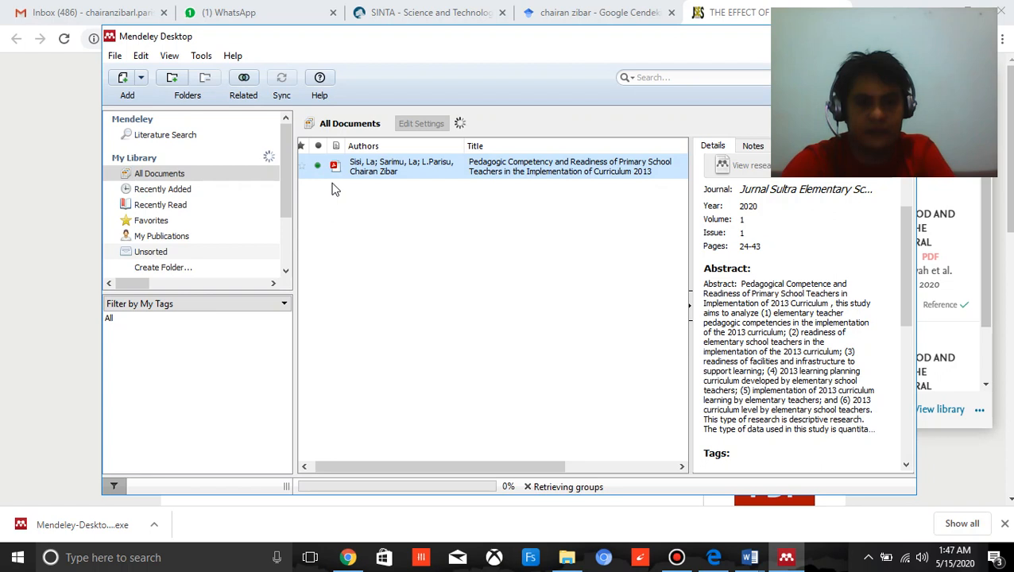
pyautogui.click(518, 290)
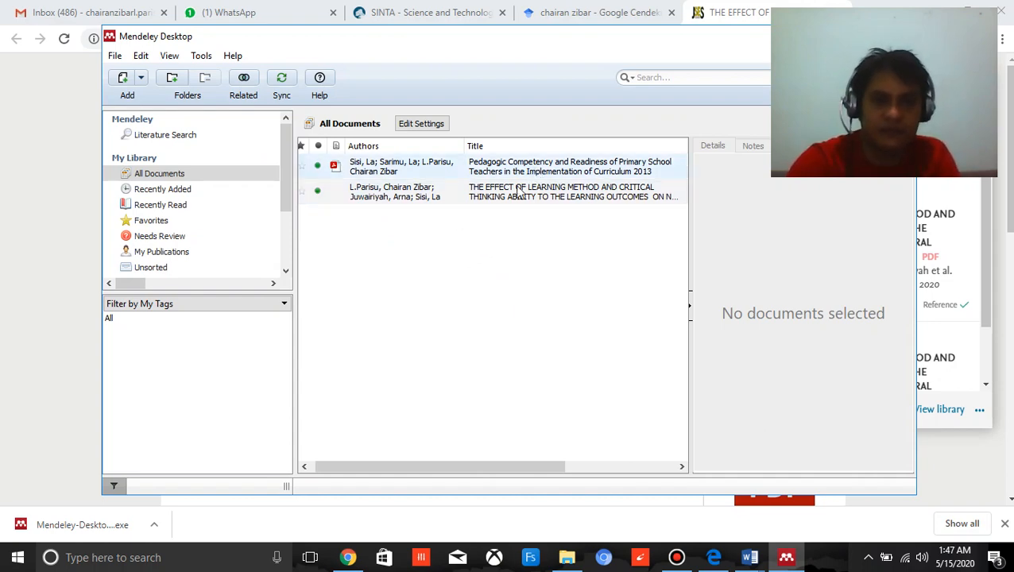
pyautogui.click(488, 175)
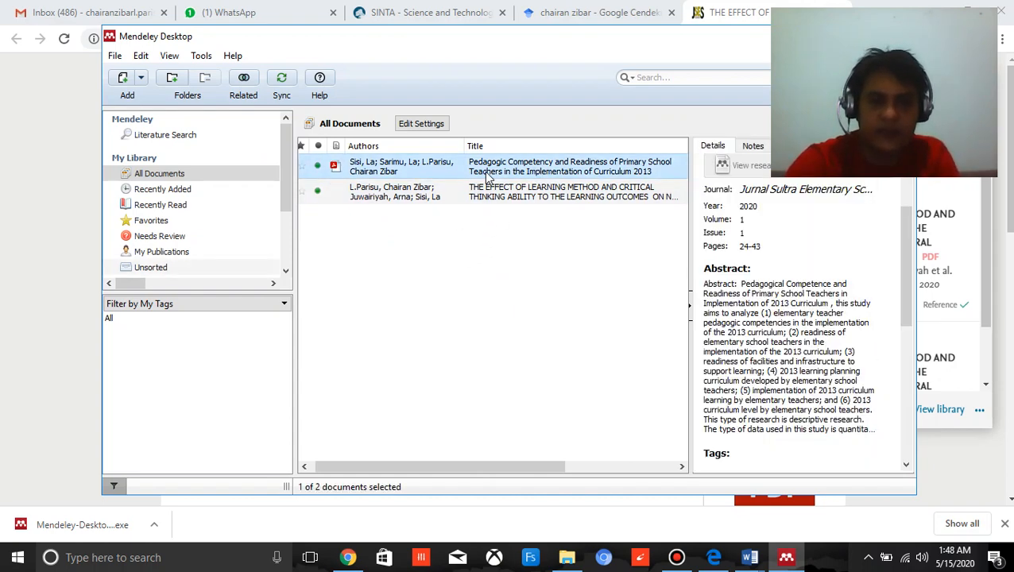
pyautogui.doubleClick(488, 175)
# Read through the article from its title page to the definition of pedagogic competence under Kompetensi Pedagogik on page 4.
pyautogui.scroll(-3, 533, 231)
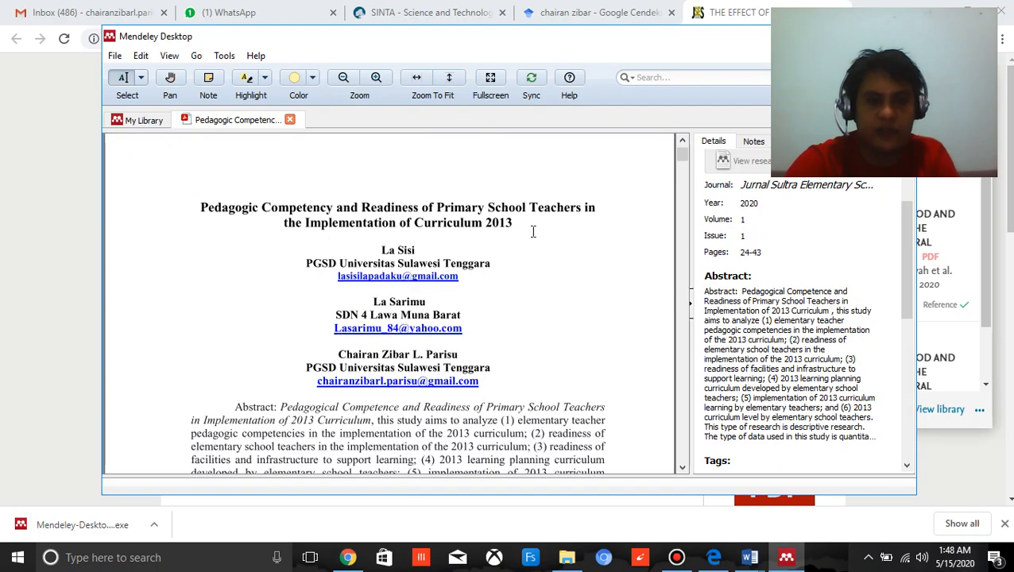
pyautogui.scroll(-8, 533, 231)
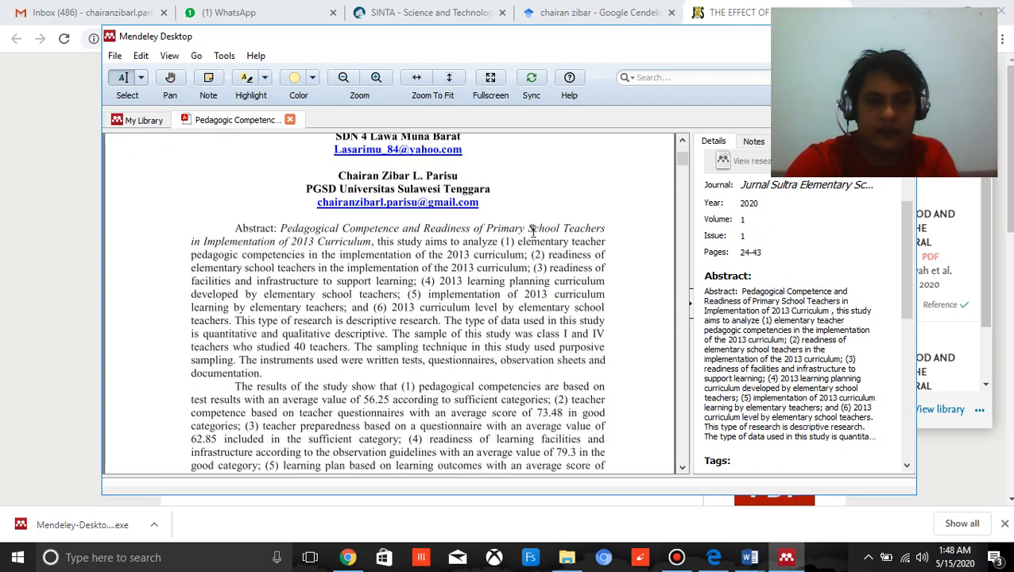
pyautogui.scroll(-15, 533, 232)
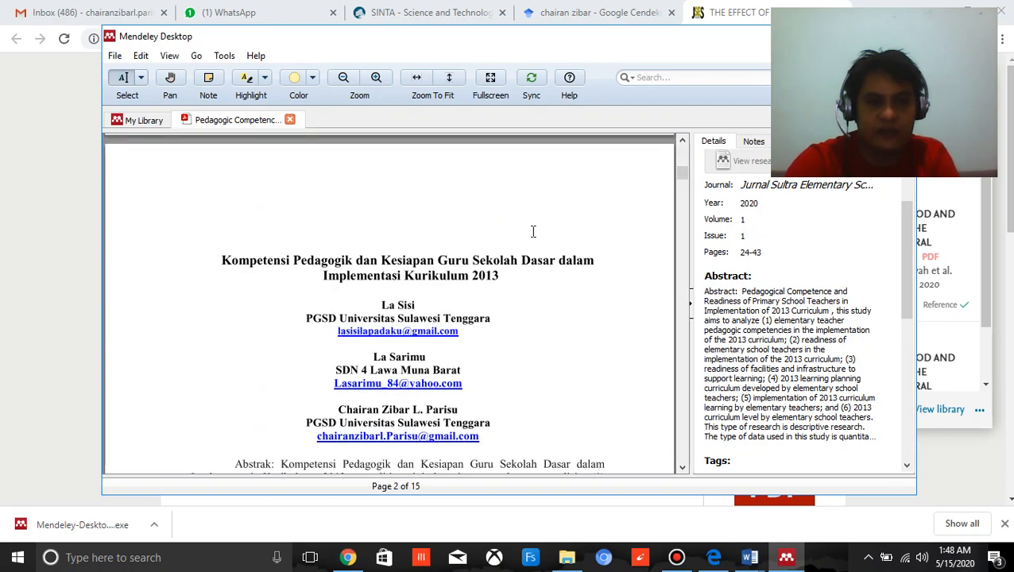
pyautogui.scroll(-8, 536, 262)
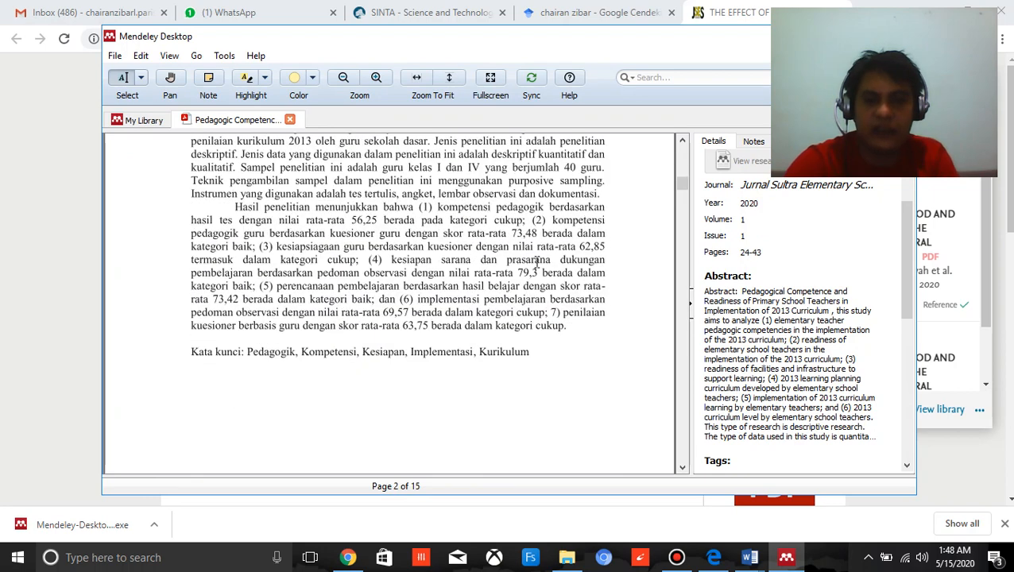
pyautogui.scroll(-6, 537, 262)
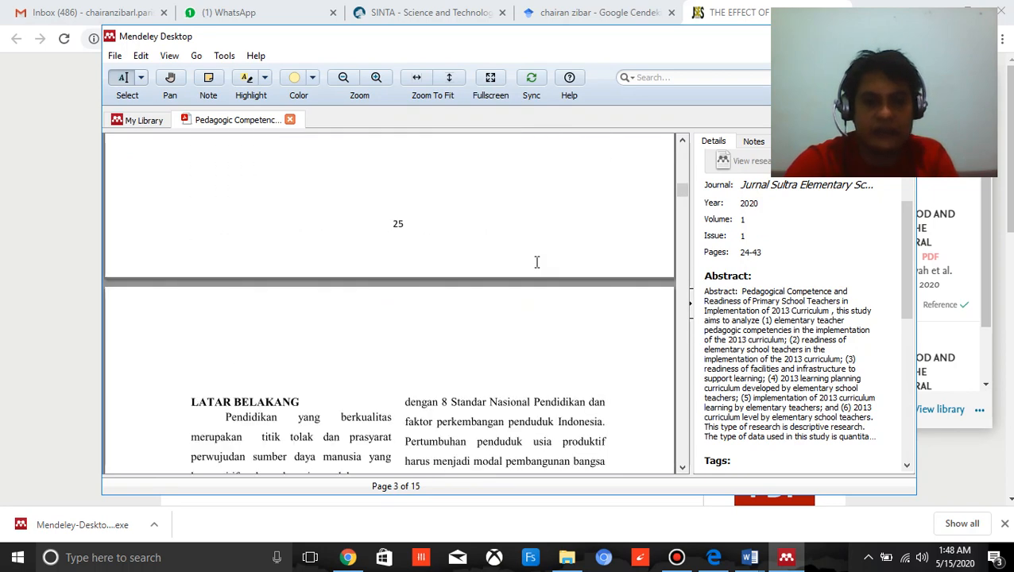
pyautogui.scroll(-2, 537, 262)
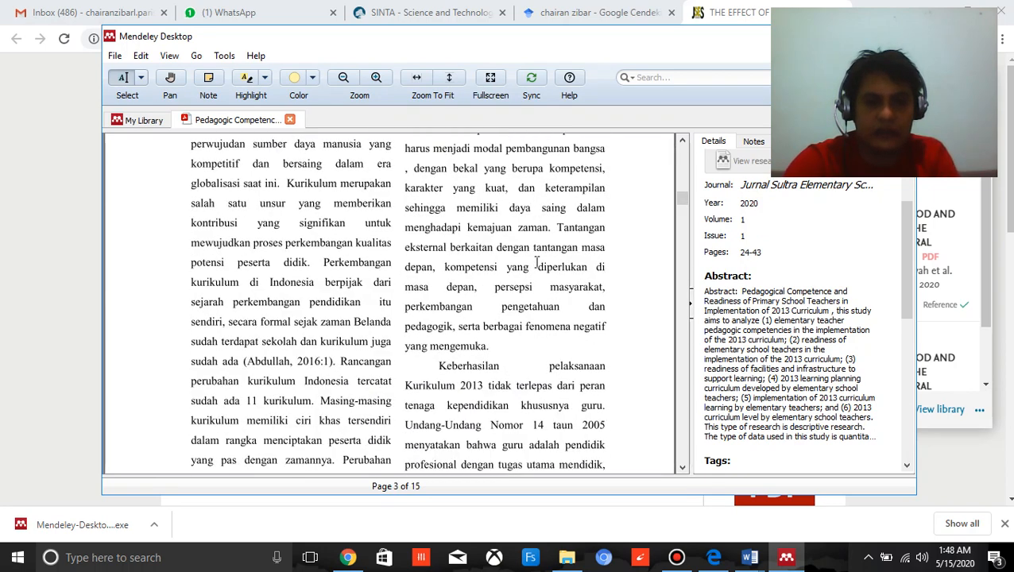
pyautogui.scroll(-4, 419, 305)
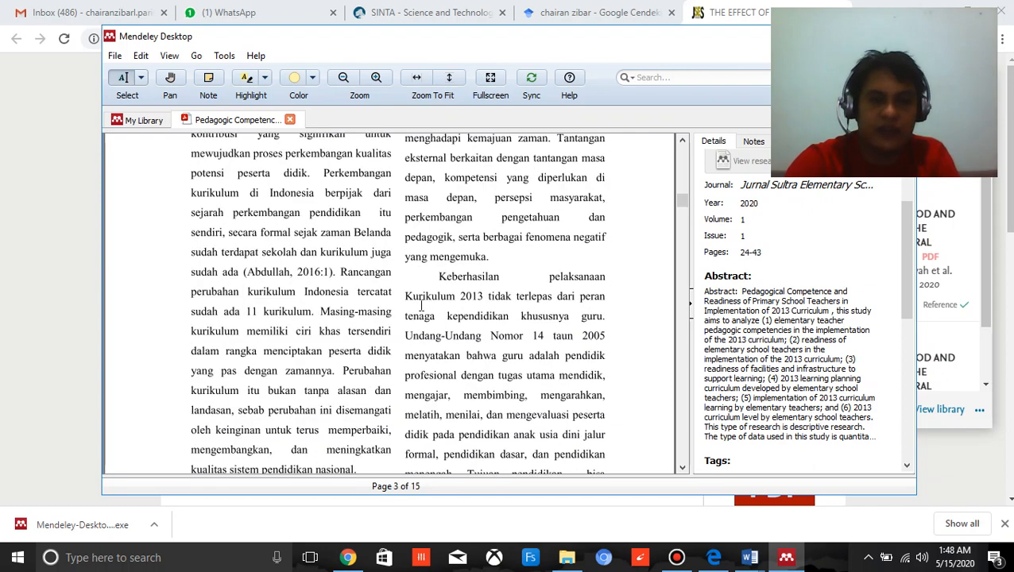
pyautogui.scroll(-1, 421, 306)
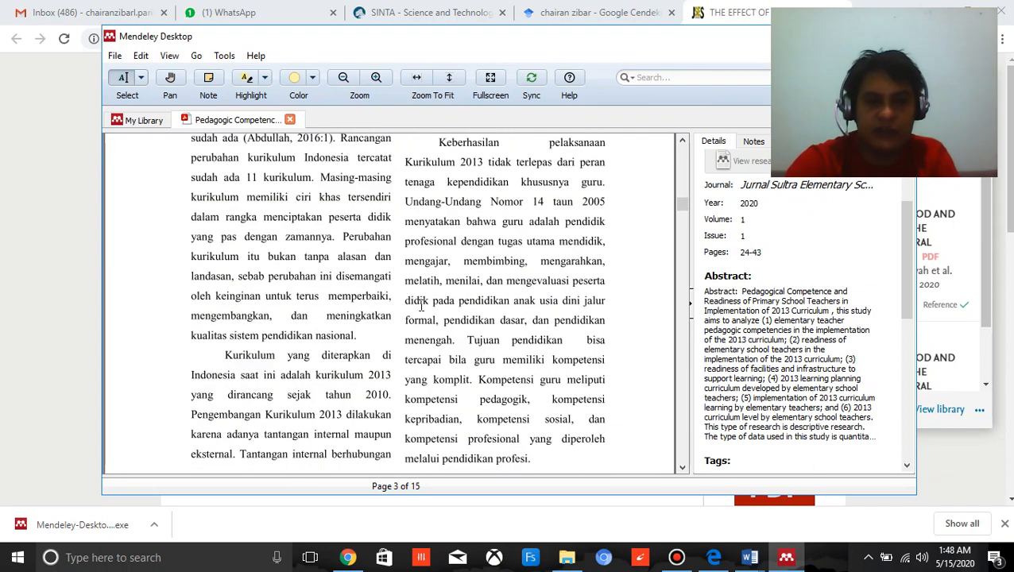
pyautogui.scroll(5, 421, 305)
pyautogui.scroll(2, 421, 306)
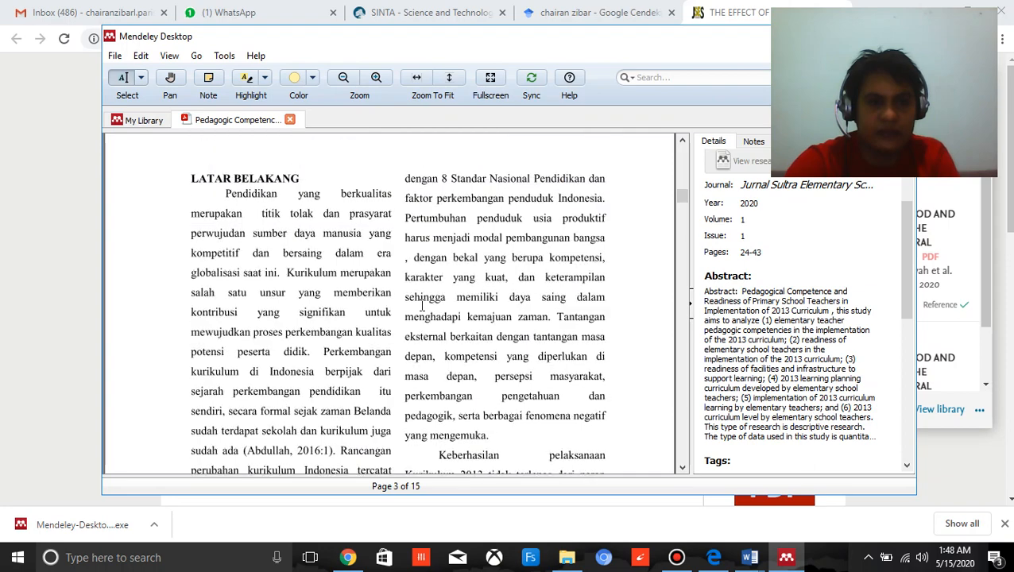
pyautogui.scroll(-12, 422, 306)
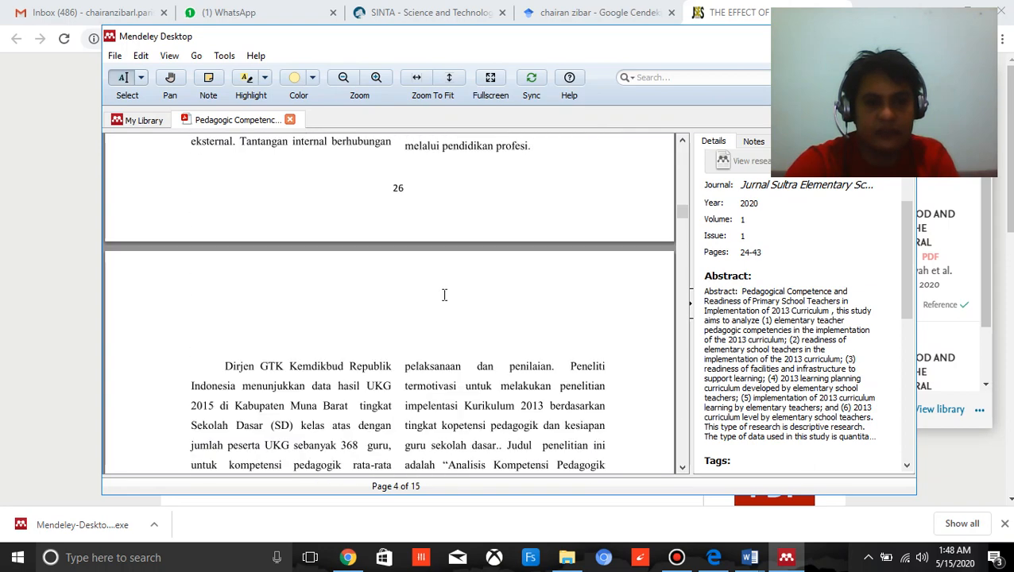
pyautogui.scroll(-5, 443, 296)
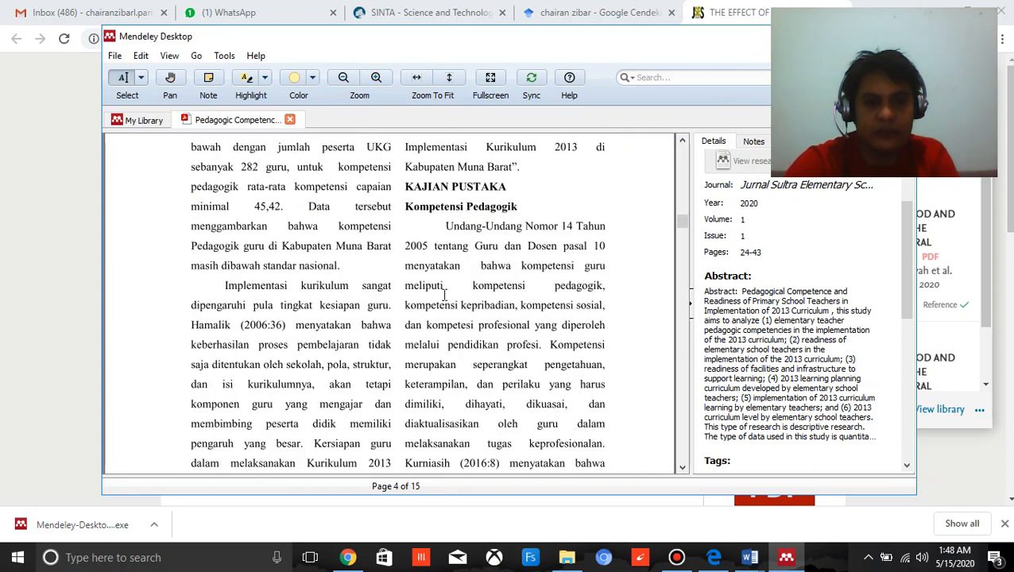
pyautogui.scroll(-3, 454, 274)
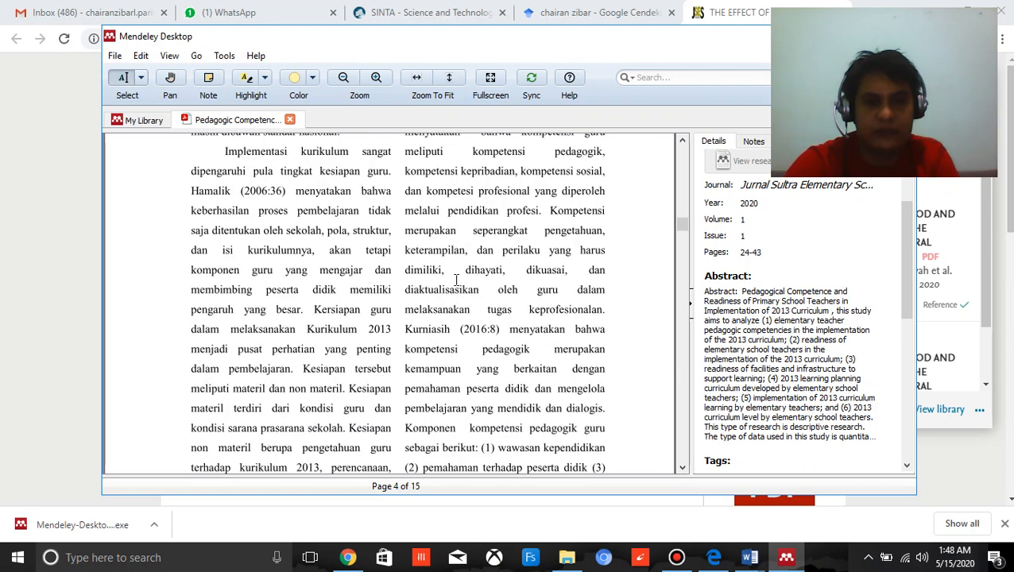
pyautogui.scroll(-1, 458, 288)
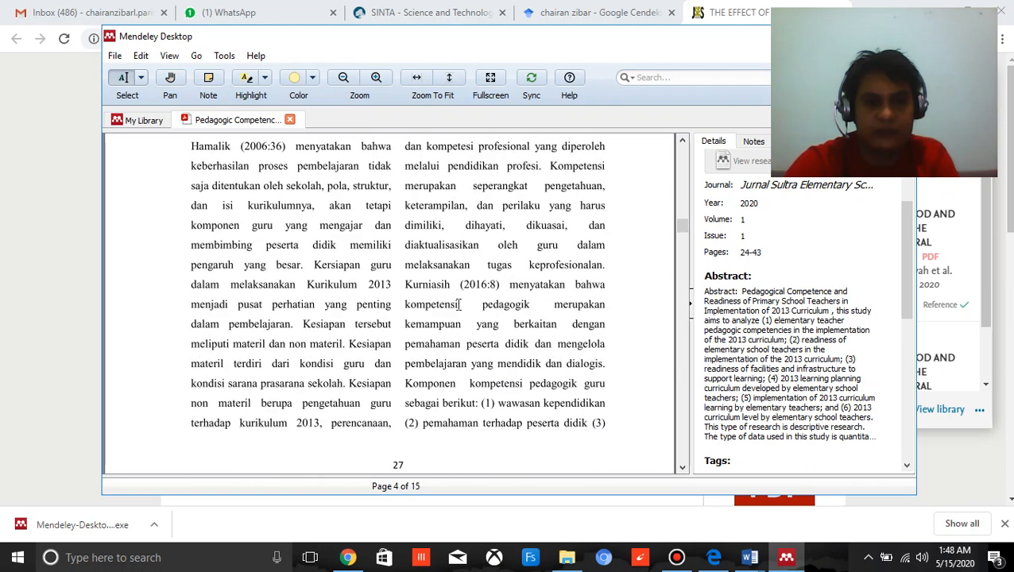
# Highlight the passage "kompetensi pedagogik merupakan kemampuan ... mendidik dan dialogis" on page 4 and attach a note containing the same text.
pyautogui.moveTo(405, 306); pyautogui.dragTo(606, 364)
pyautogui.hotkey('ctrl', 'c')
pyautogui.click(435, 310)
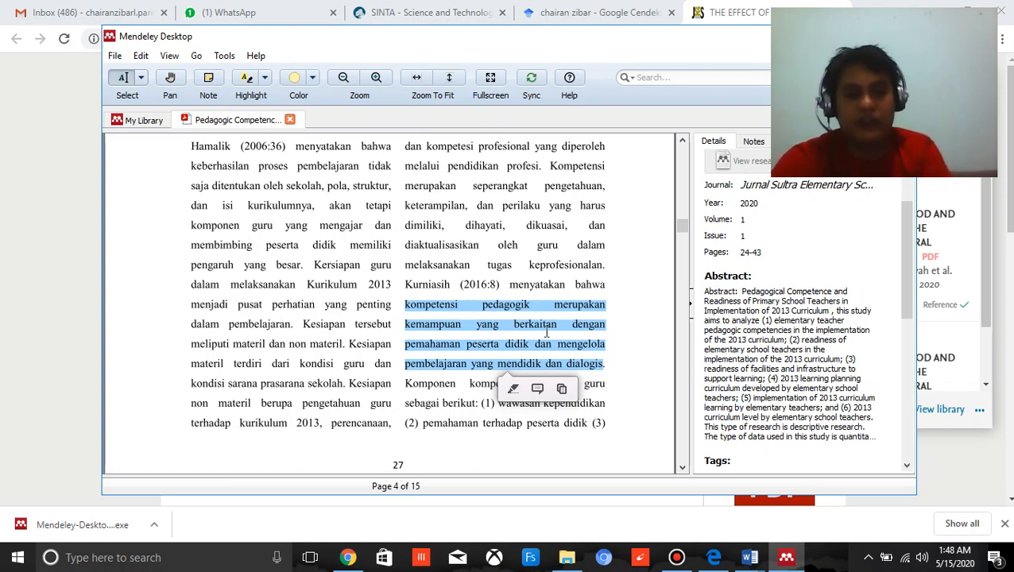
pyautogui.click(538, 390)
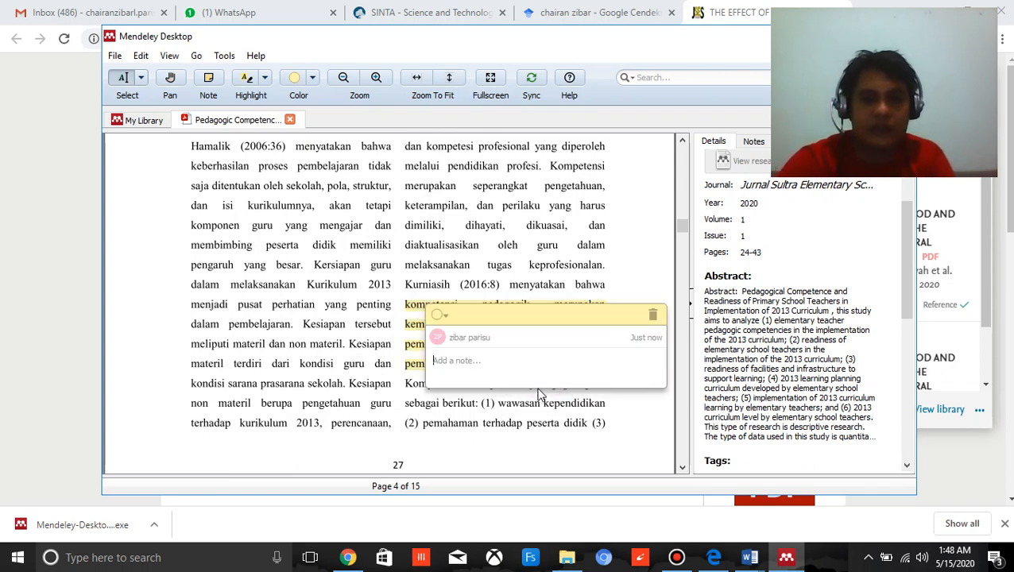
pyautogui.hotkey('ctrl', 'v')
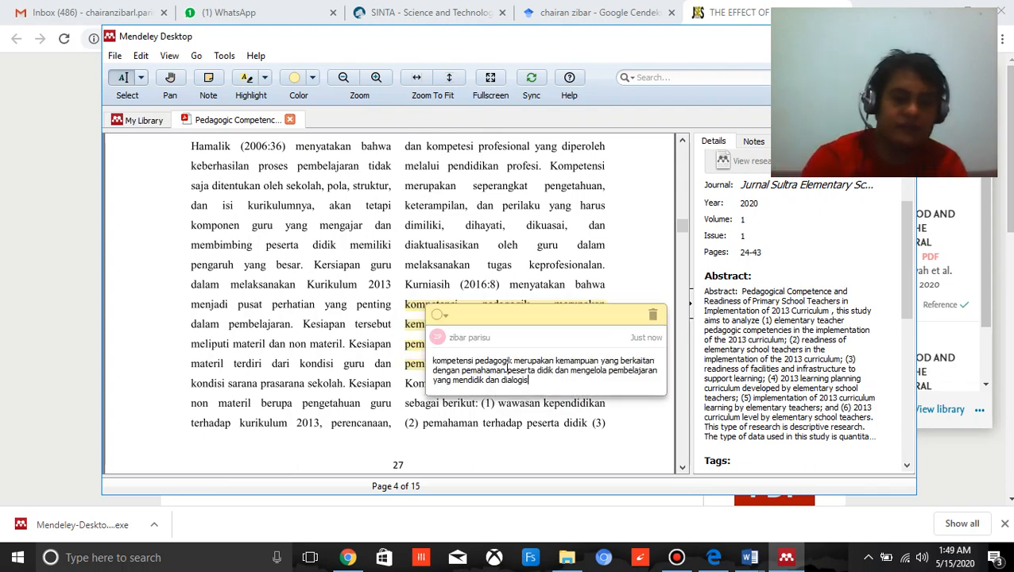
pyautogui.click(543, 246)
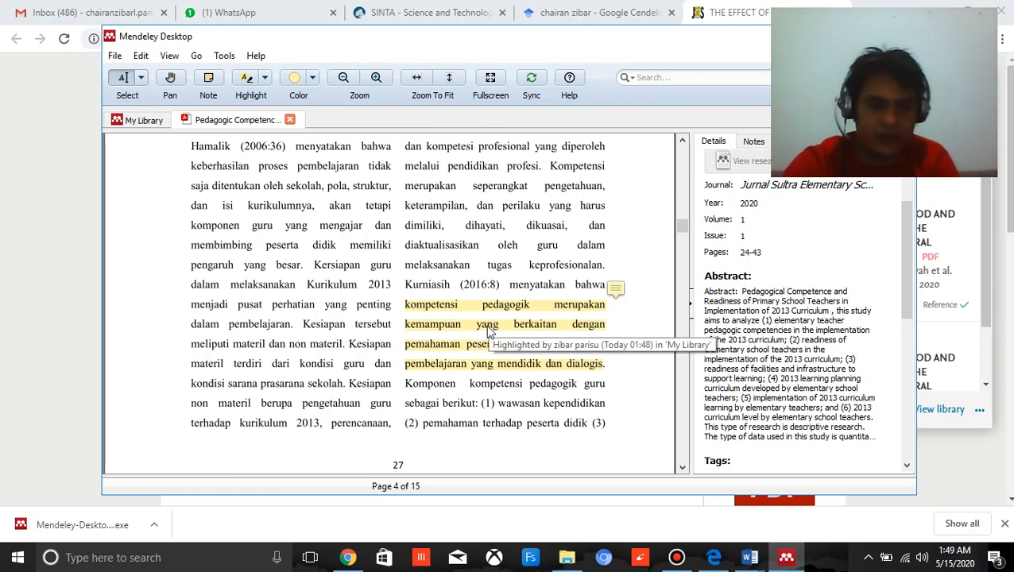
# Highlight "faktor terpenting dalam pelaksanaan kurikulum 2013 adalah kesiapan para pelaksana kurikulum." under Kesiapan Guru and attach a note with the same text.
pyautogui.scroll(-8, 487, 332)
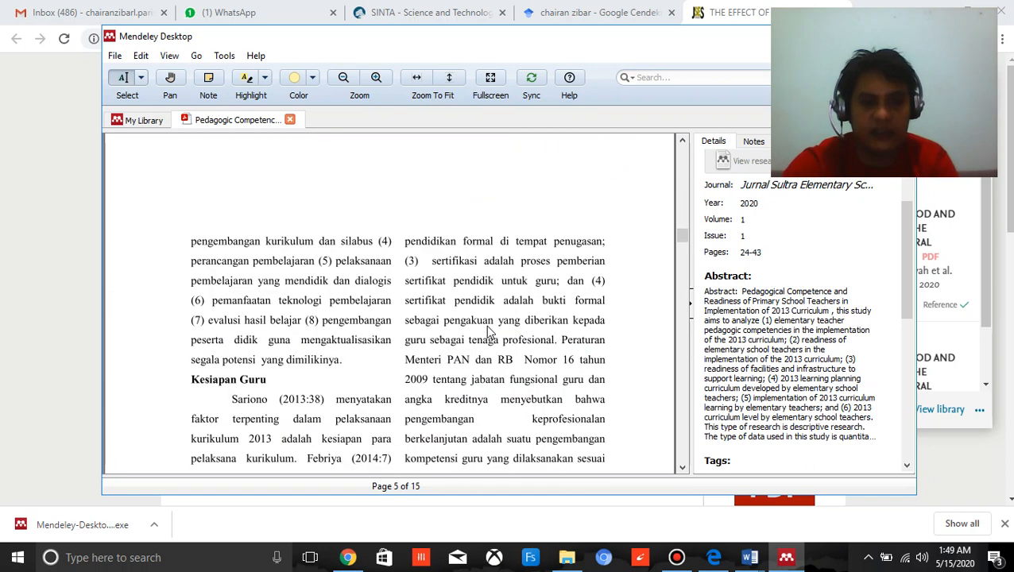
pyautogui.scroll(6, 491, 332)
pyautogui.scroll(-8, 490, 332)
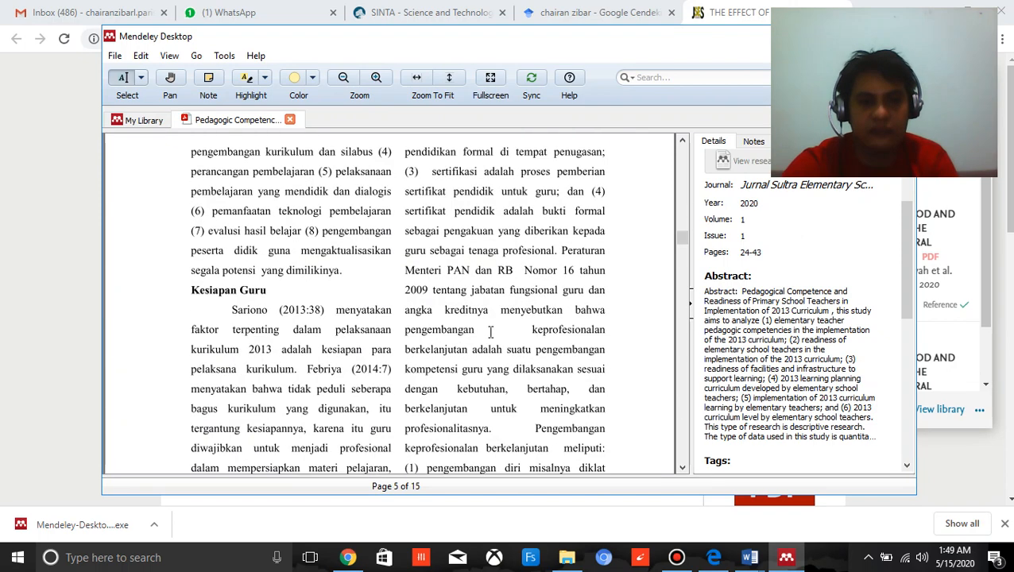
pyautogui.scroll(-1, 317, 337)
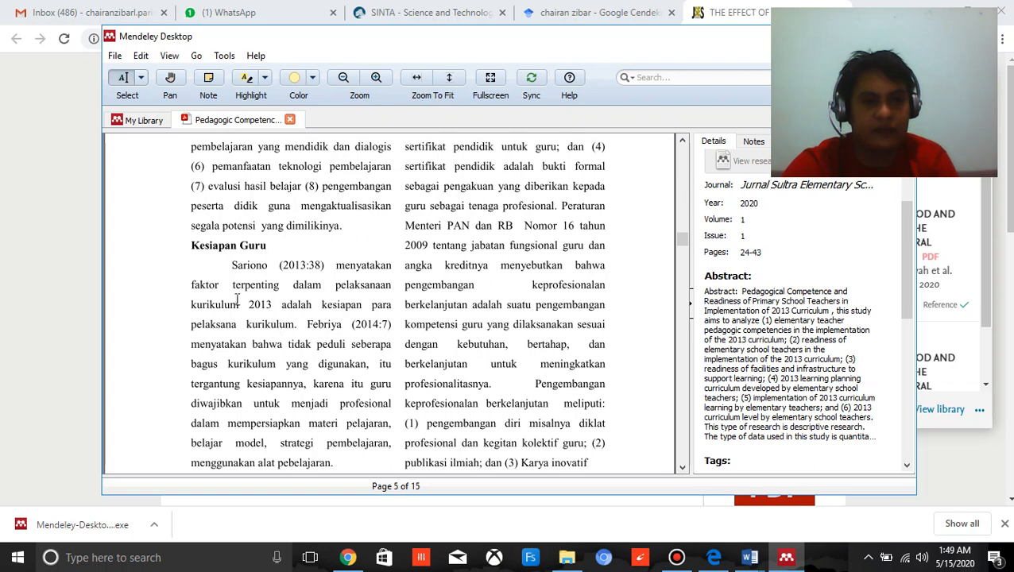
pyautogui.moveTo(197, 281); pyautogui.dragTo(298, 331)
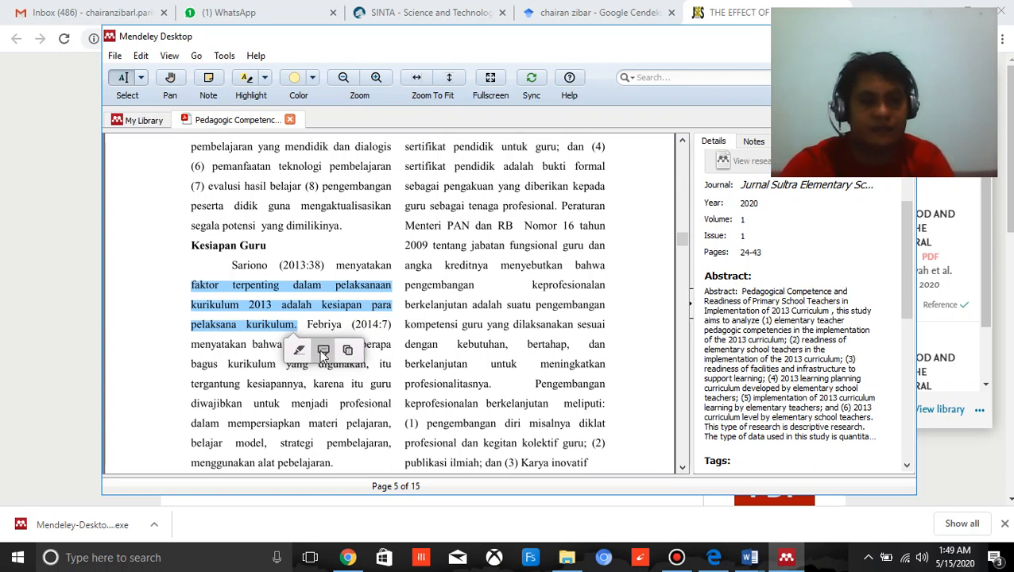
pyautogui.click(324, 350)
pyautogui.write('faktor terpenting dalam pelaksanaan kurikulum 2013 adalah kesiapan para pelaksana kurikulum.')
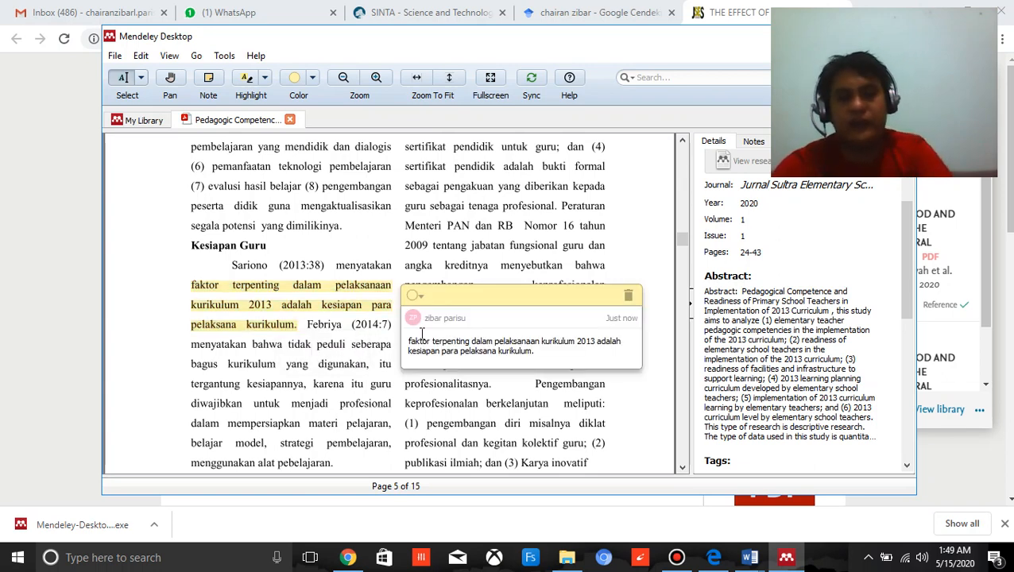
pyautogui.click(496, 405)
# Return to the highlighted pedagogic competence passage on page 4 and add the tag "Kompetensi Pedagogik" to the article's details.
pyautogui.scroll(7, 499, 407)
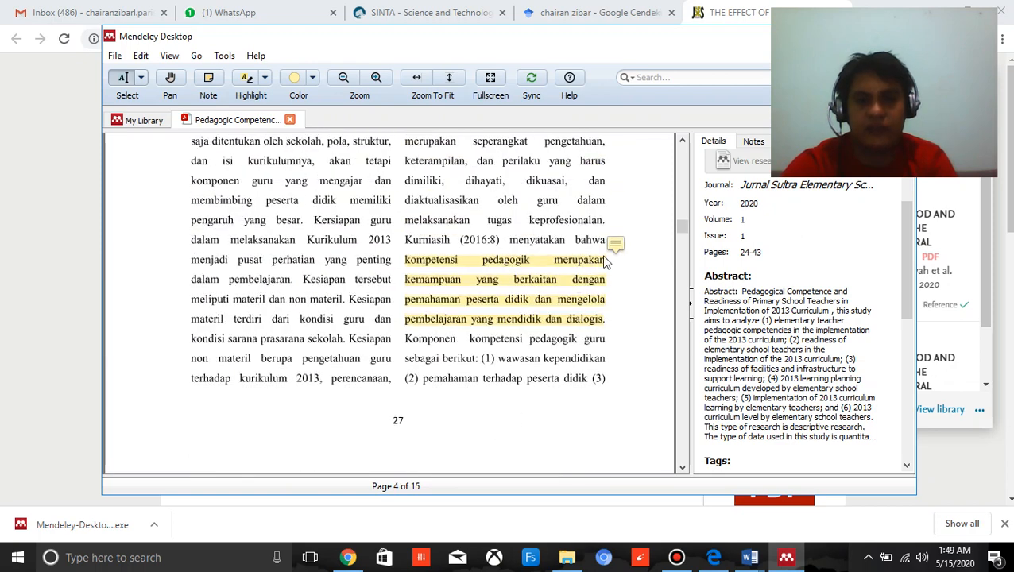
pyautogui.click(597, 264)
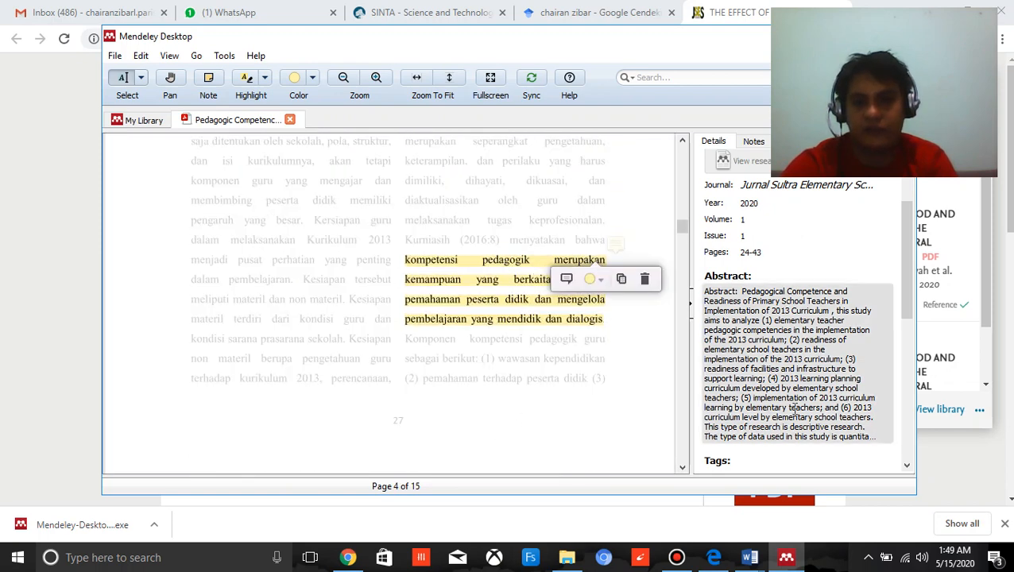
pyautogui.scroll(-1, 749, 414)
pyautogui.click(717, 429)
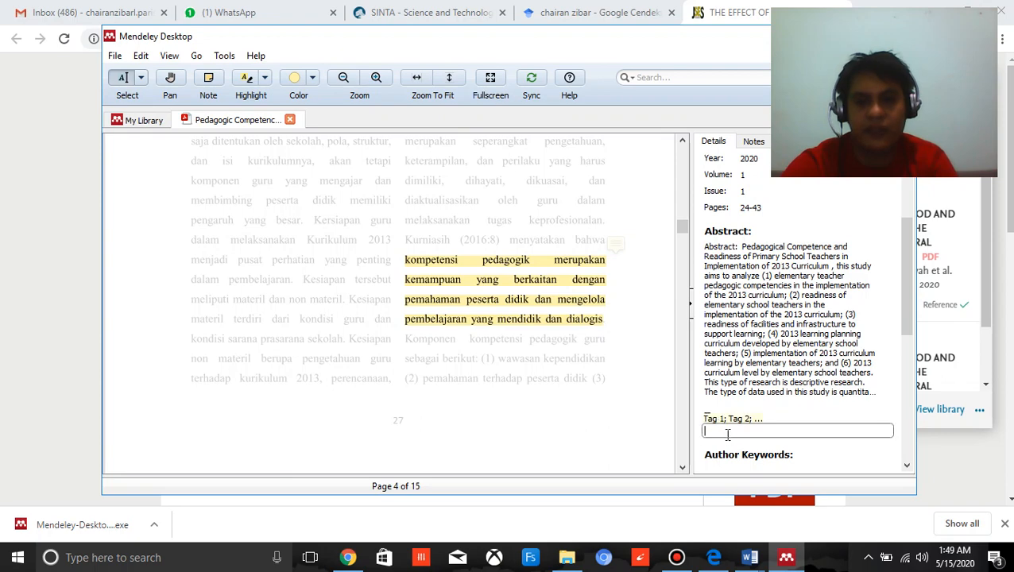
pyautogui.press('capslock')
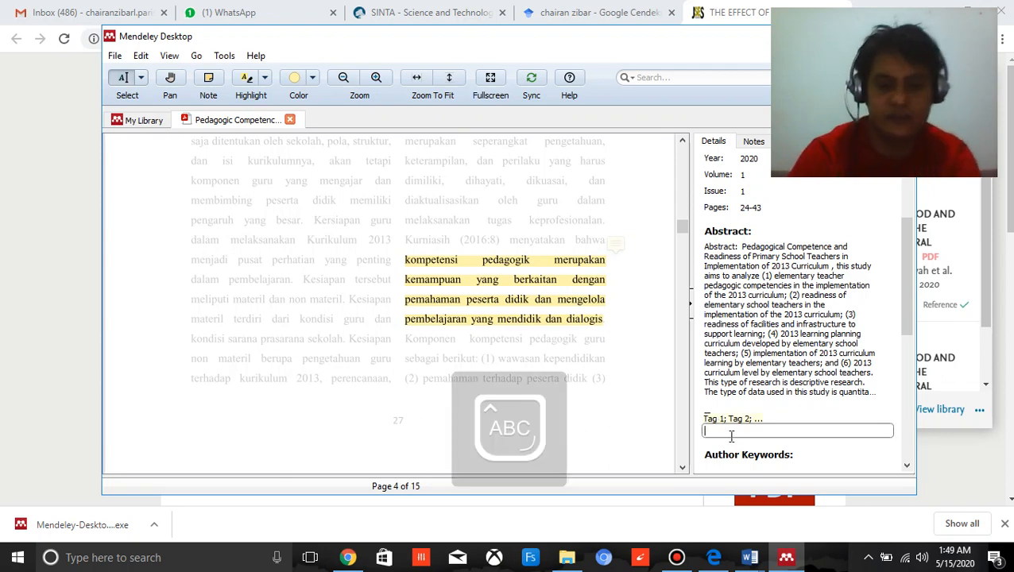
pyautogui.write('K')
pyautogui.press('capslock')
pyautogui.write('ompetensi Pedagogik')
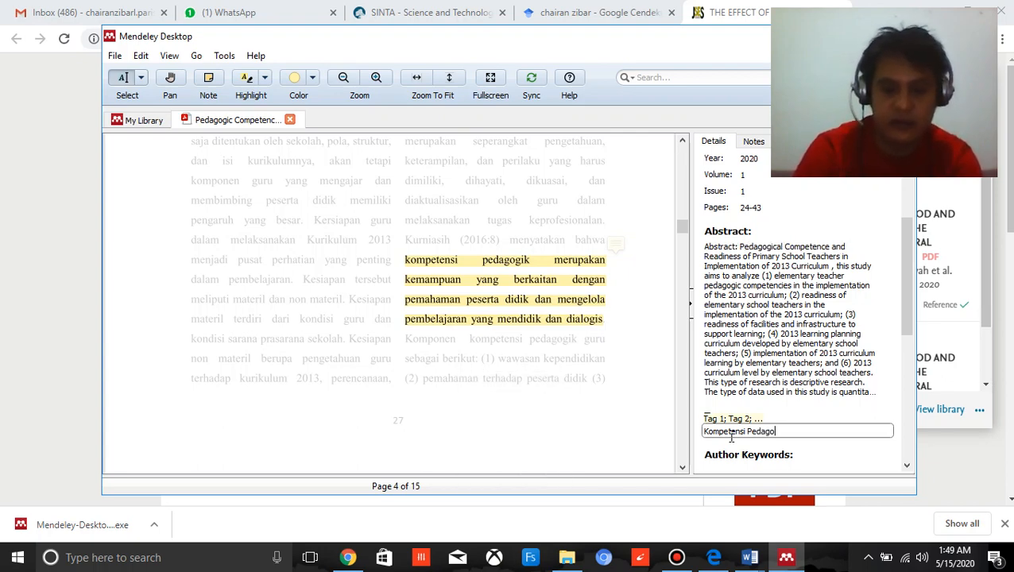
pyautogui.click(596, 369)
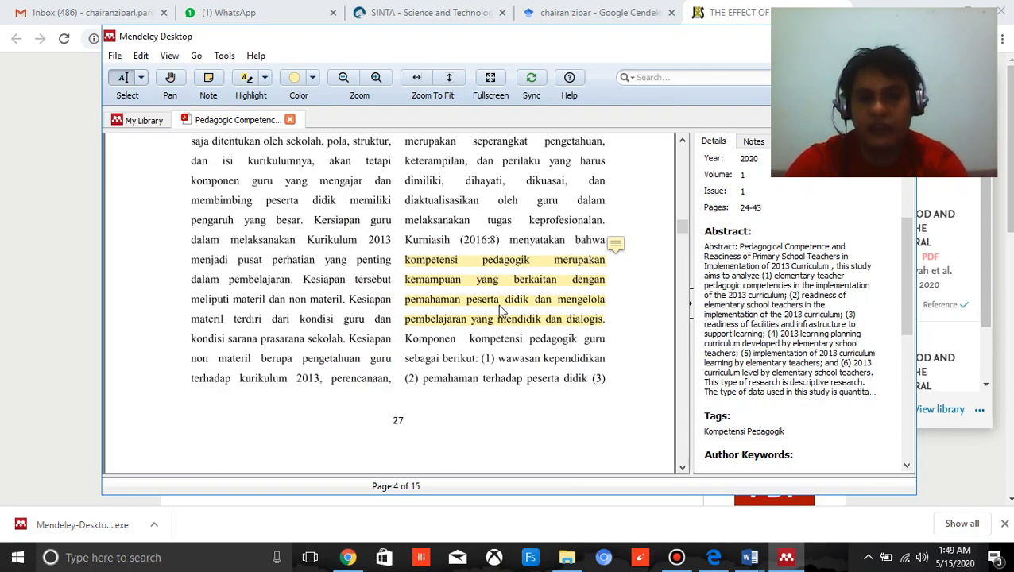
# Return to the highlighted passage under Kesiapan Guru on page 5, add the tag "Faktor" to the article's details and close the article.
pyautogui.scroll(-5, 502, 268)
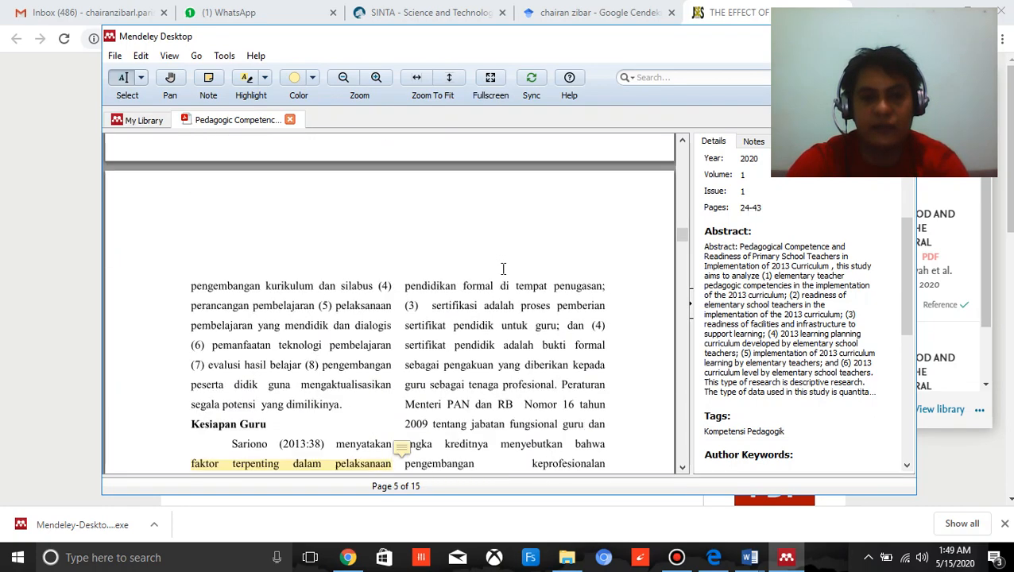
pyautogui.scroll(-2, 475, 291)
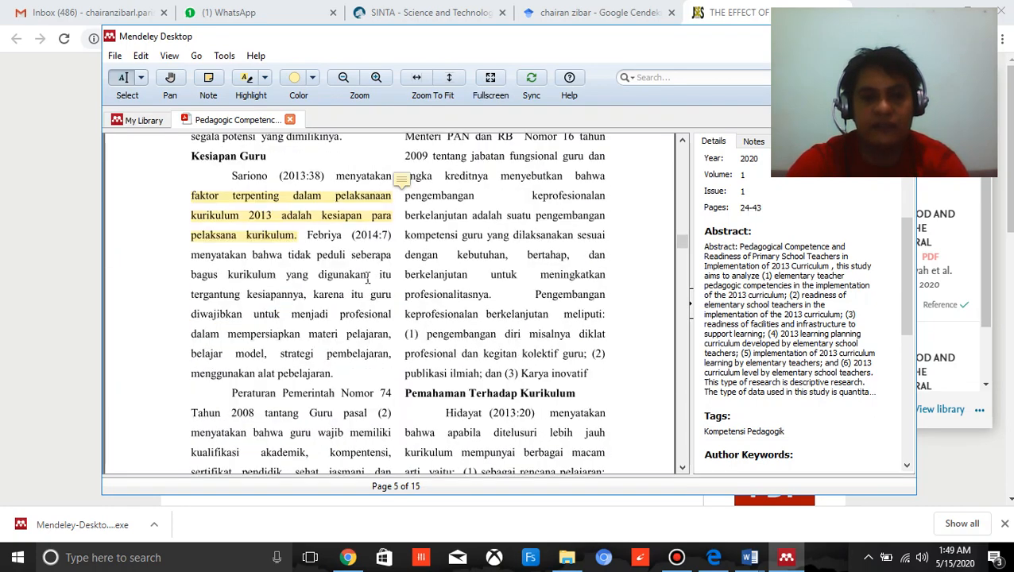
pyautogui.click(294, 220)
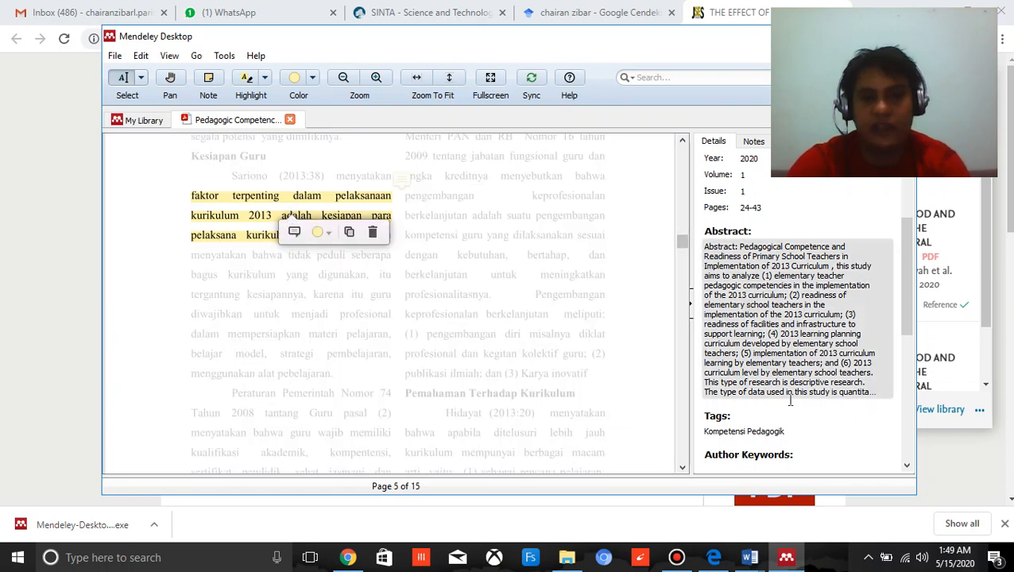
pyautogui.click(806, 433)
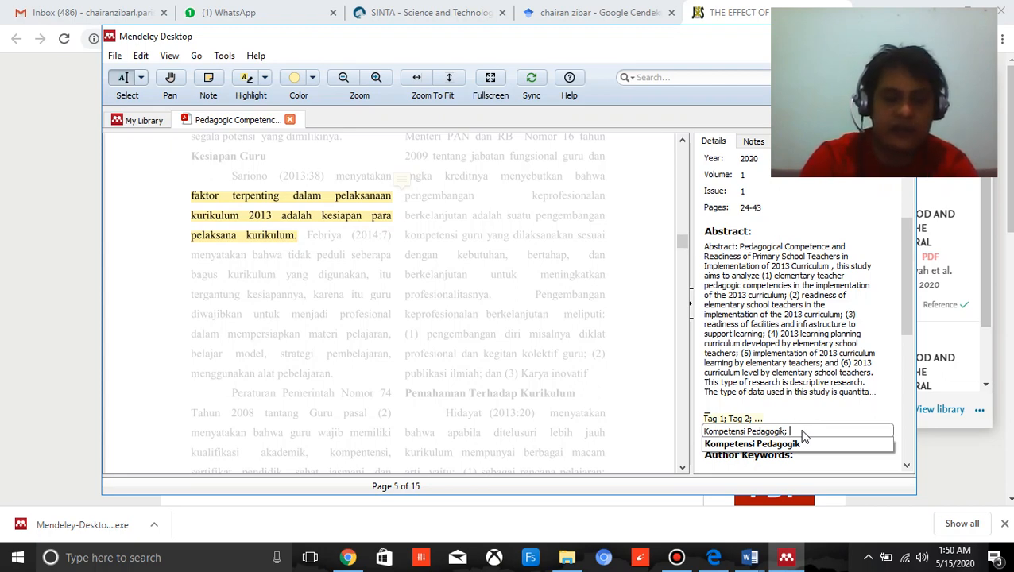
pyautogui.press('capslock')
pyautogui.write('Fak')
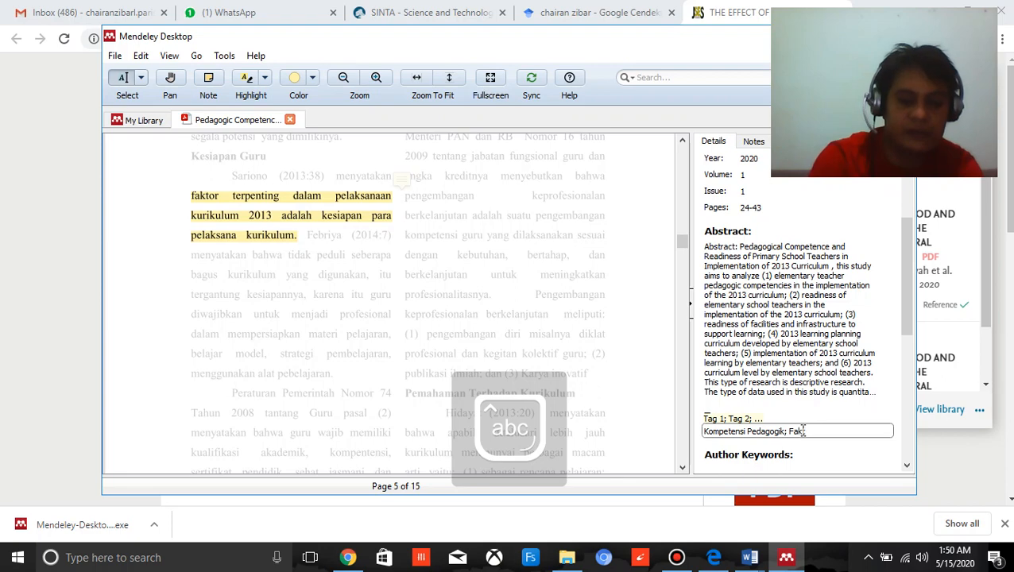
pyautogui.write('tor')
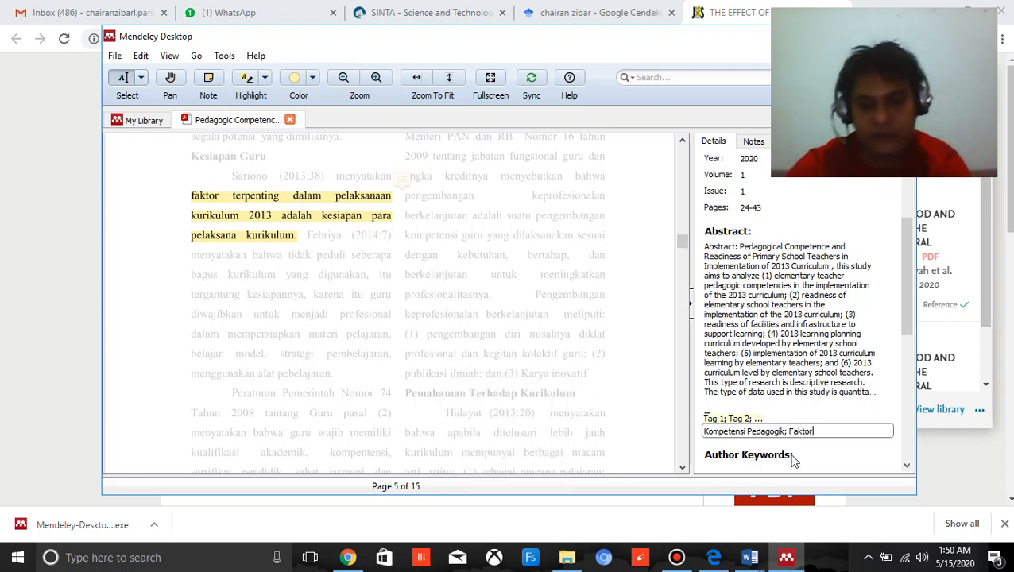
pyautogui.click(582, 389)
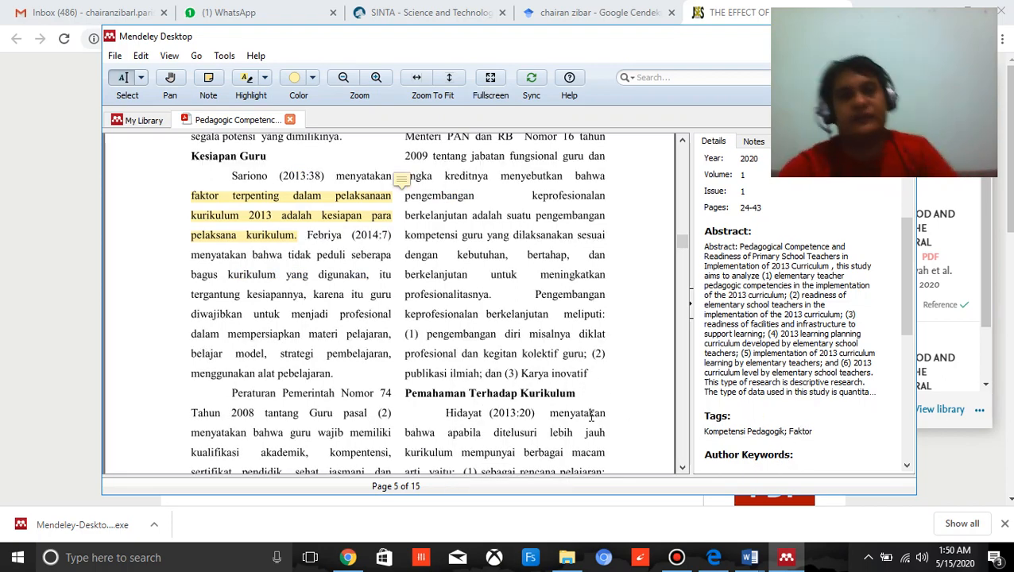
pyautogui.click(289, 120)
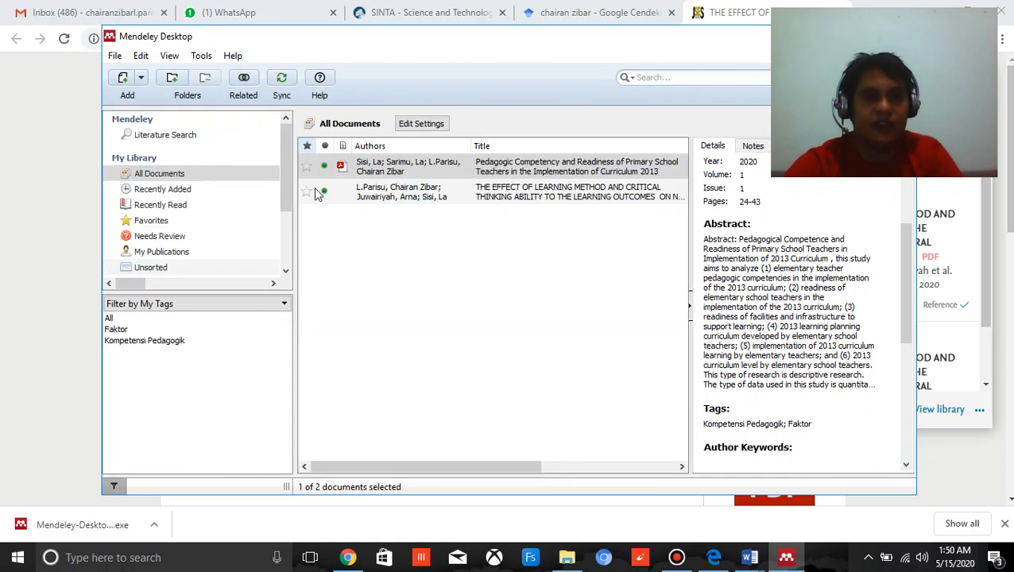
# Confirm the details of "The Effect of Learning Method and Critical Thinking Ability" as correct and reselect its library entry.
pyautogui.click(521, 193)
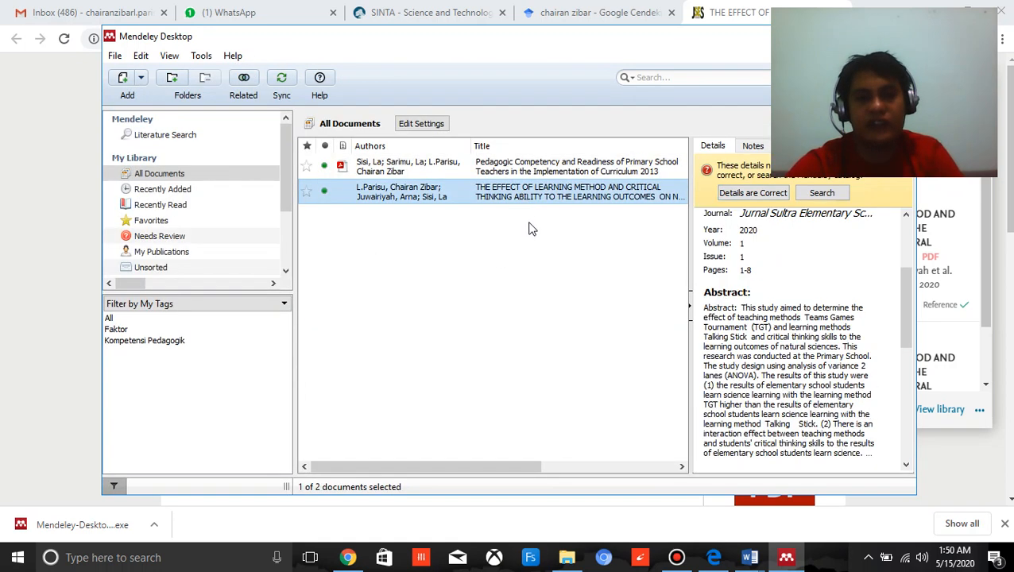
pyautogui.click(747, 194)
pyautogui.click(477, 199)
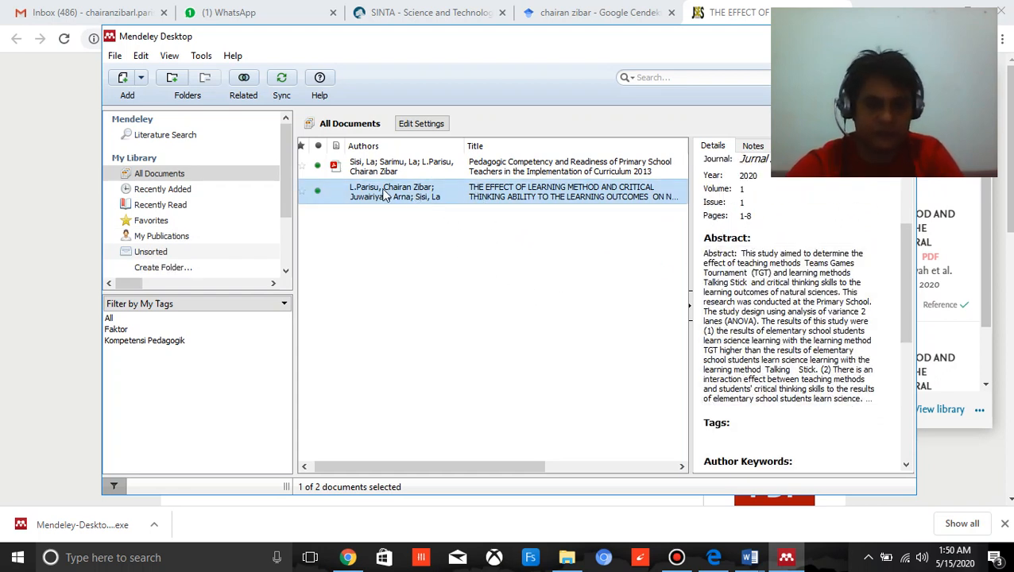
pyautogui.click(469, 239)
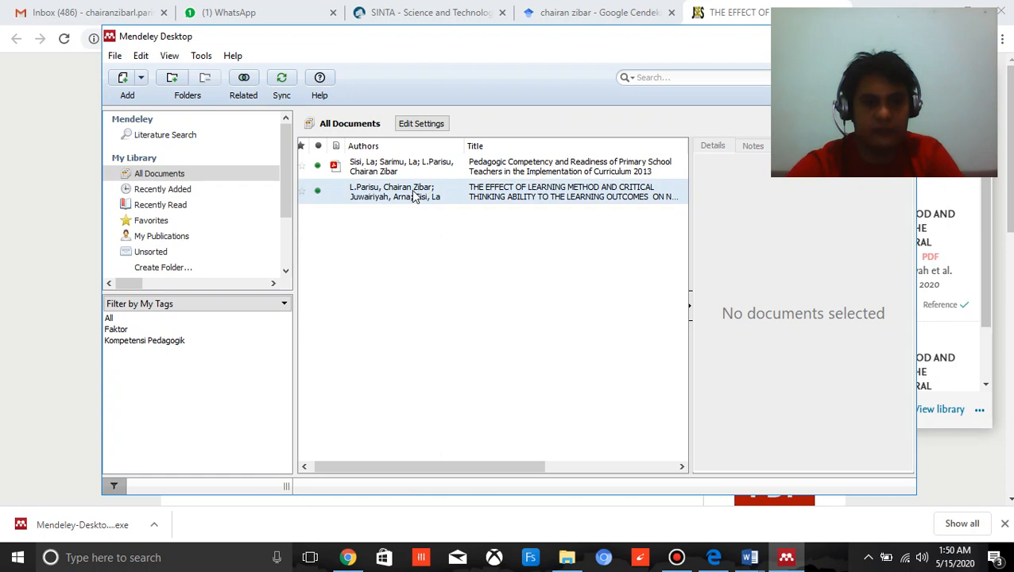
pyautogui.click(416, 198)
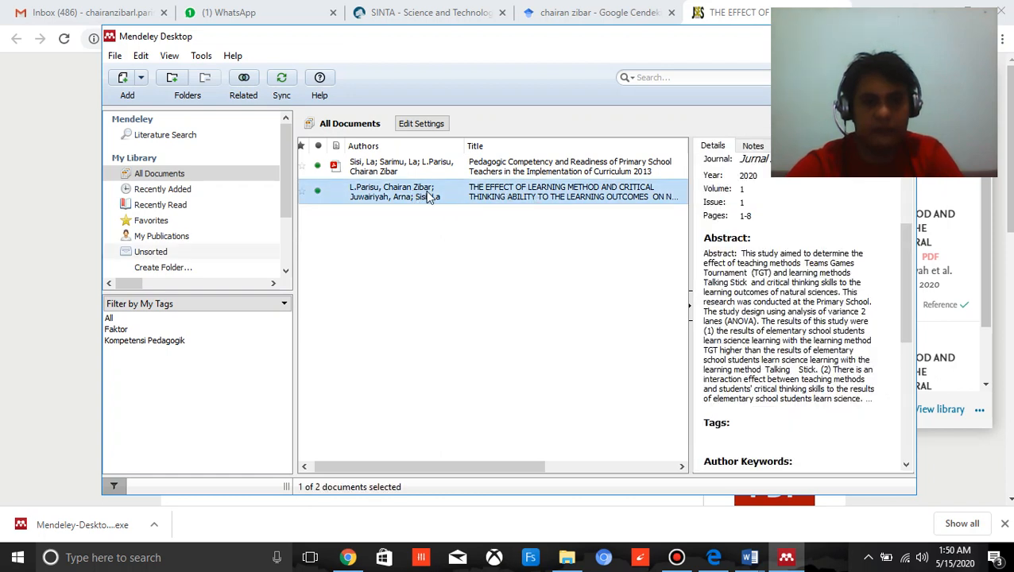
pyautogui.press('Up')
pyautogui.press('Down')
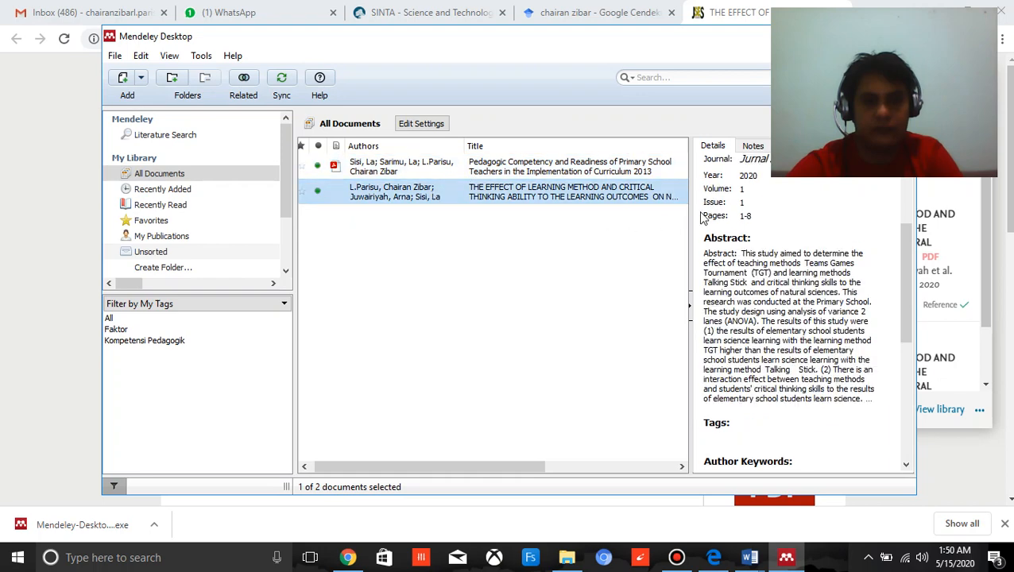
# Review the learning method article's details, mark it as read and try to add a file to it.
pyautogui.scroll(-6, 778, 223)
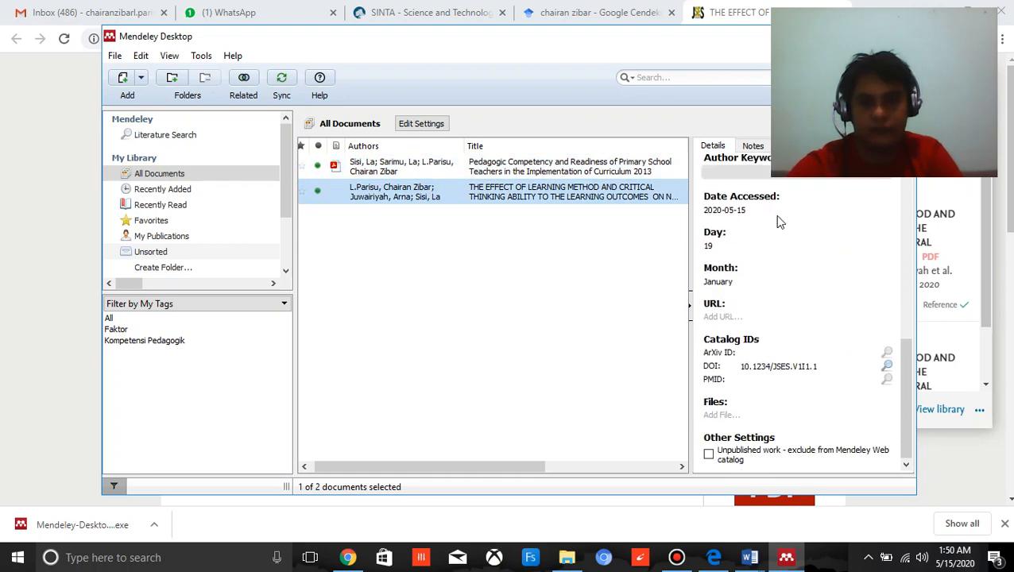
pyautogui.scroll(6, 779, 222)
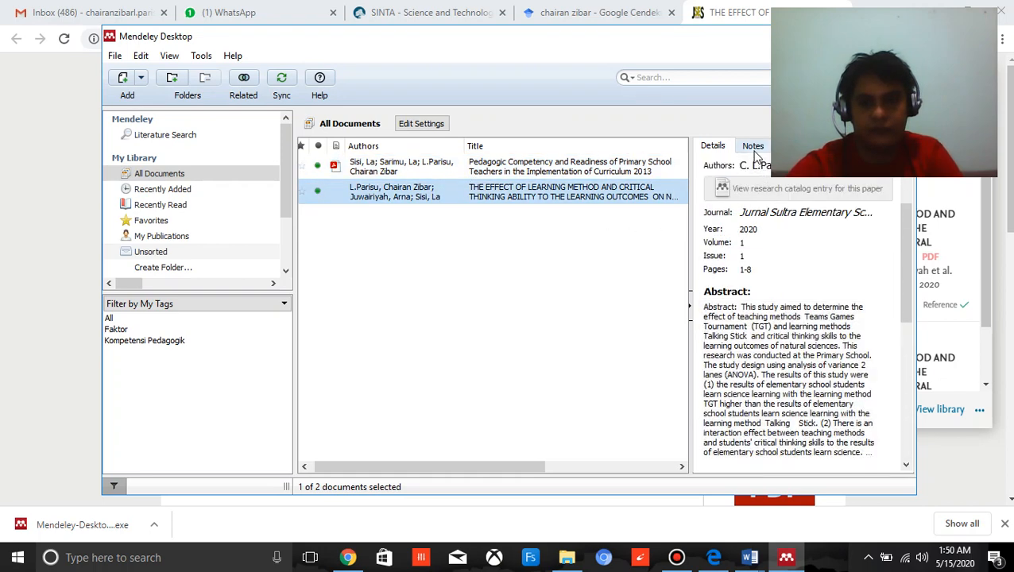
pyautogui.click(317, 191)
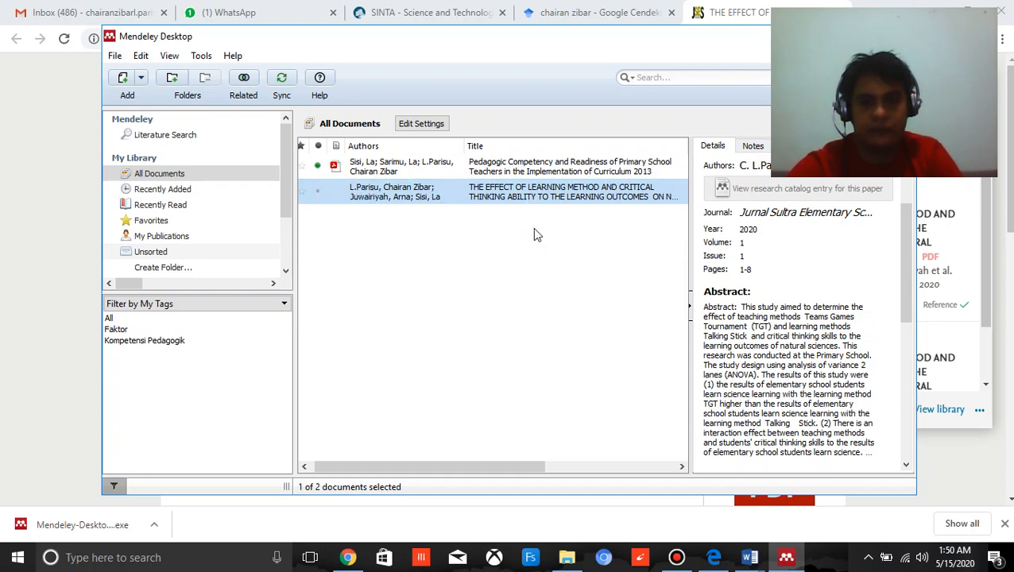
pyautogui.moveTo(905, 226); pyautogui.dragTo(913, 404)
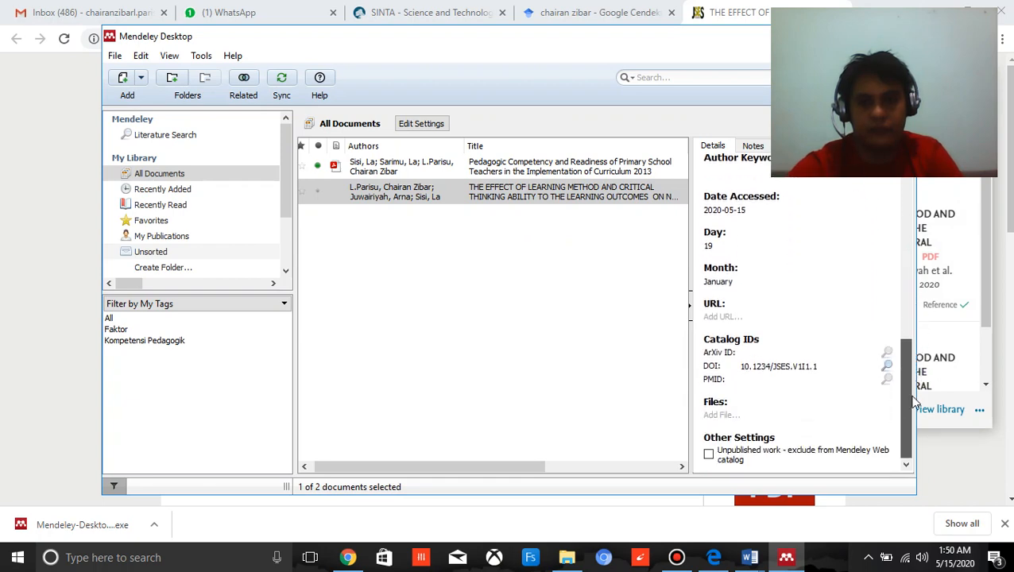
pyautogui.click(725, 416)
pyautogui.click(563, 381)
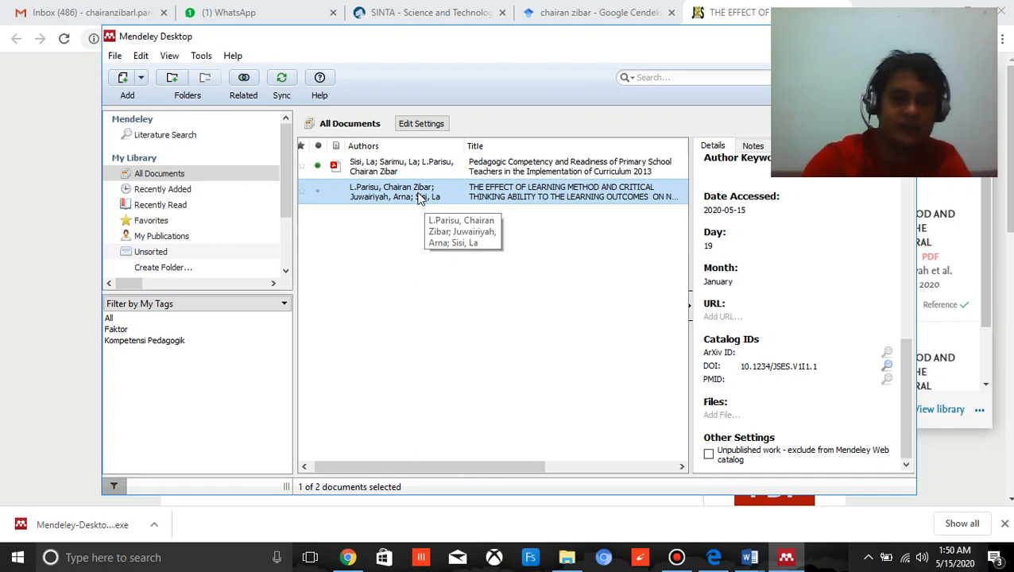
# Delete the learning method article from the library and close its journal page in Chrome.
pyautogui.press('Delete')
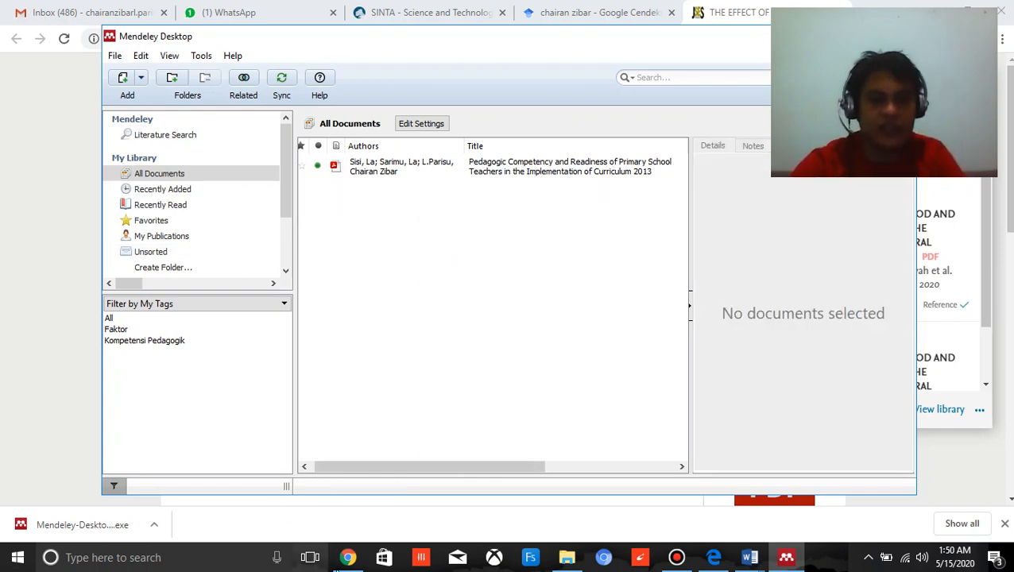
pyautogui.click(348, 557)
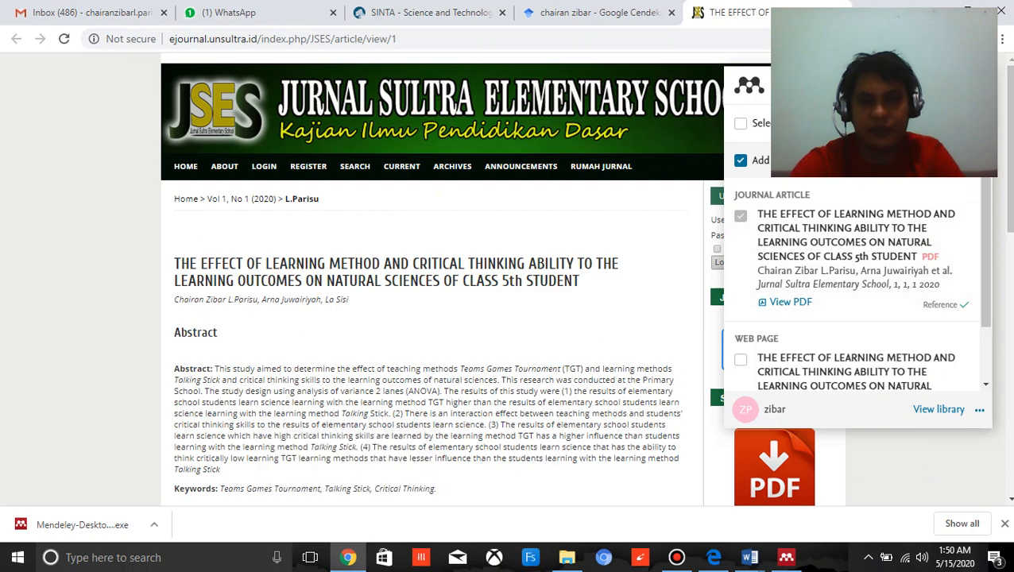
pyautogui.hotkey('ctrl', 'w')
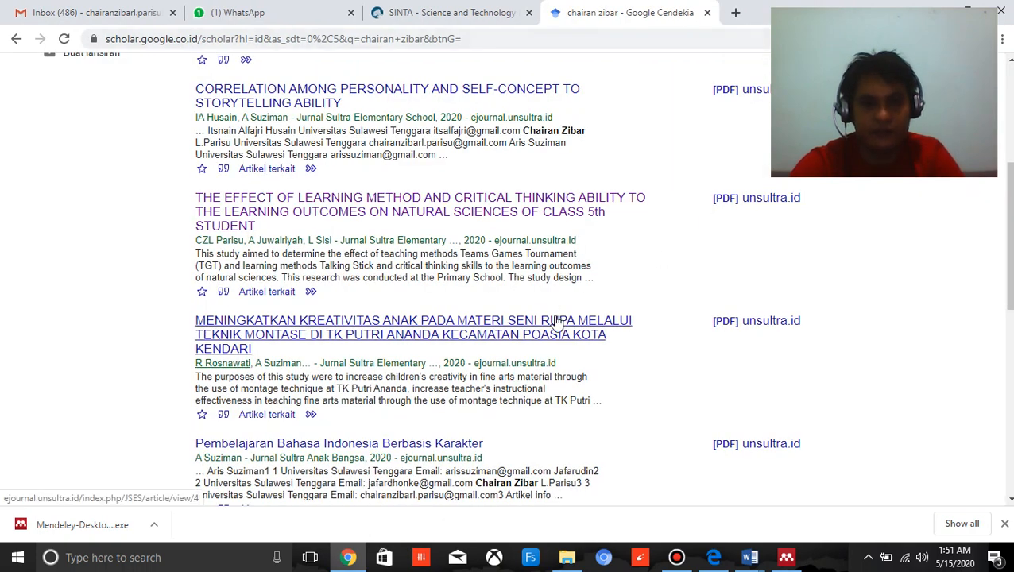
# Try to import "Pembelajaran Bahasa Indonesia Berbasis Karakter" from the Google Scholar results with the Web Importer.
pyautogui.scroll(-1, 554, 319)
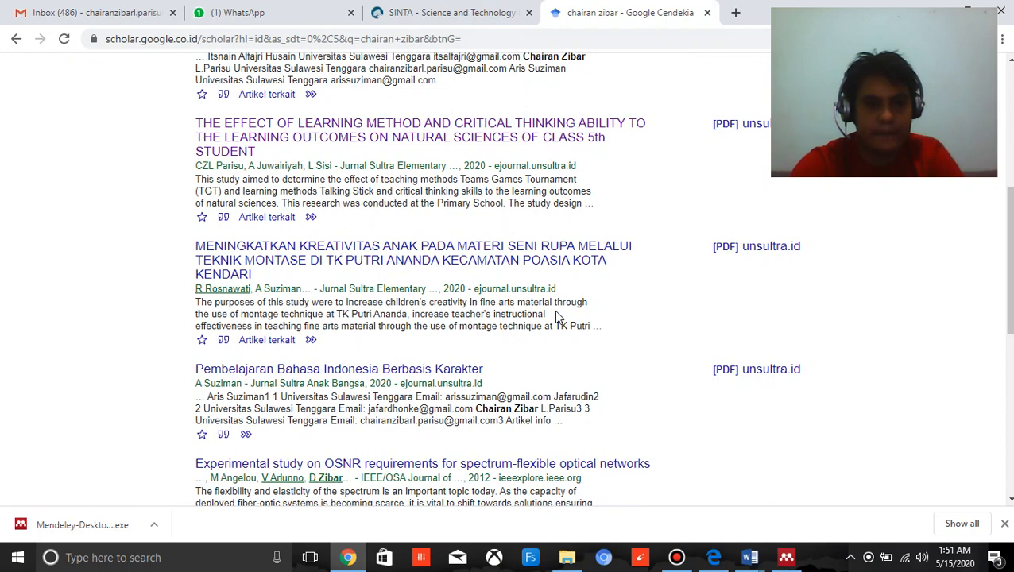
pyautogui.scroll(-2, 555, 313)
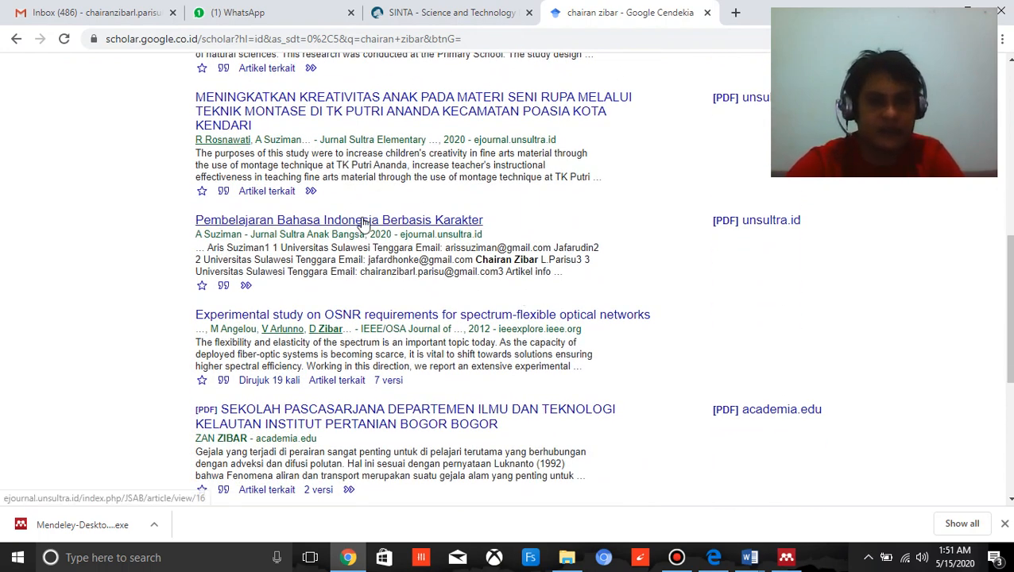
pyautogui.rightClick(388, 222)
pyautogui.click(409, 229)
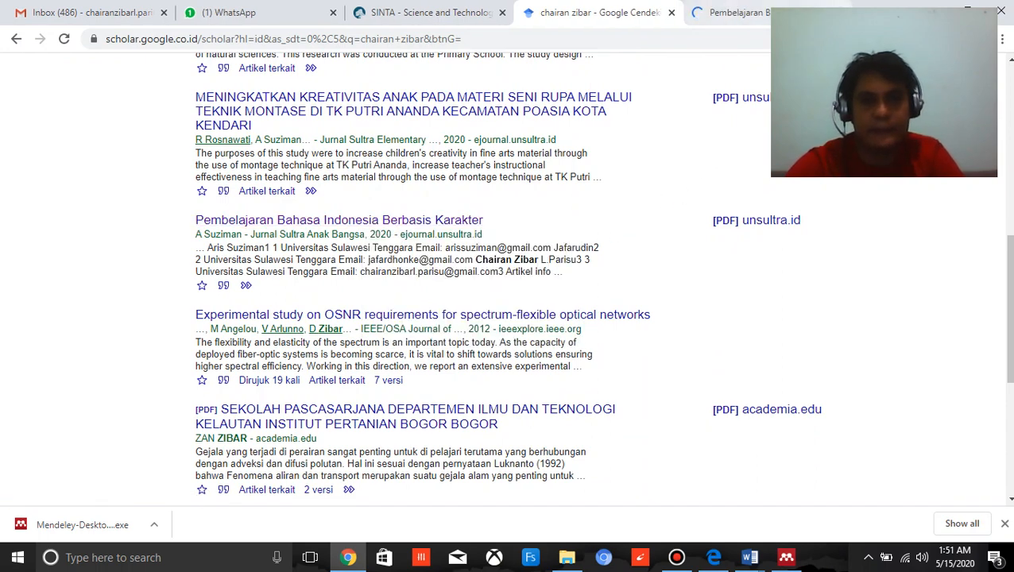
pyautogui.click(723, 13)
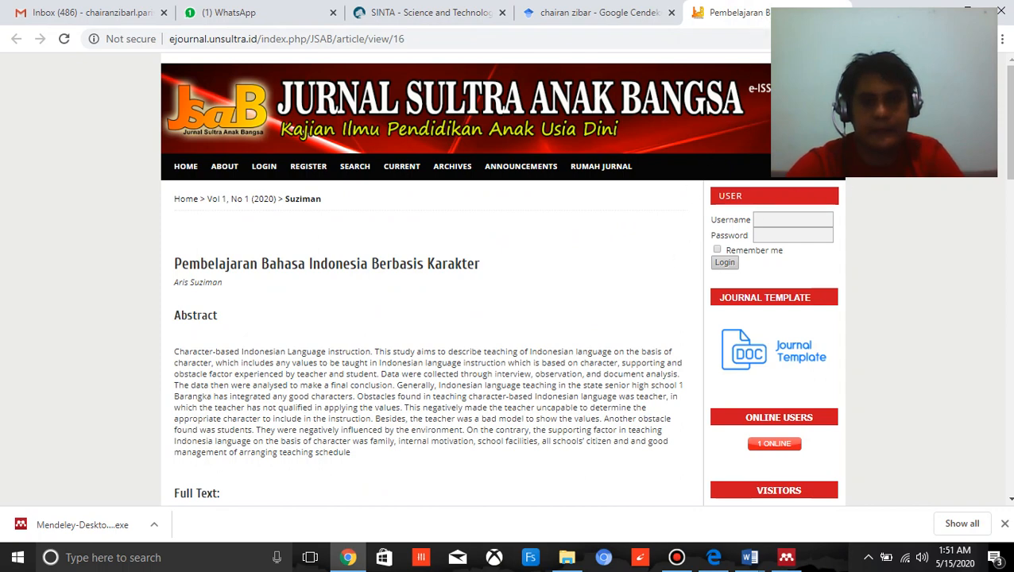
pyautogui.click(959, 38)
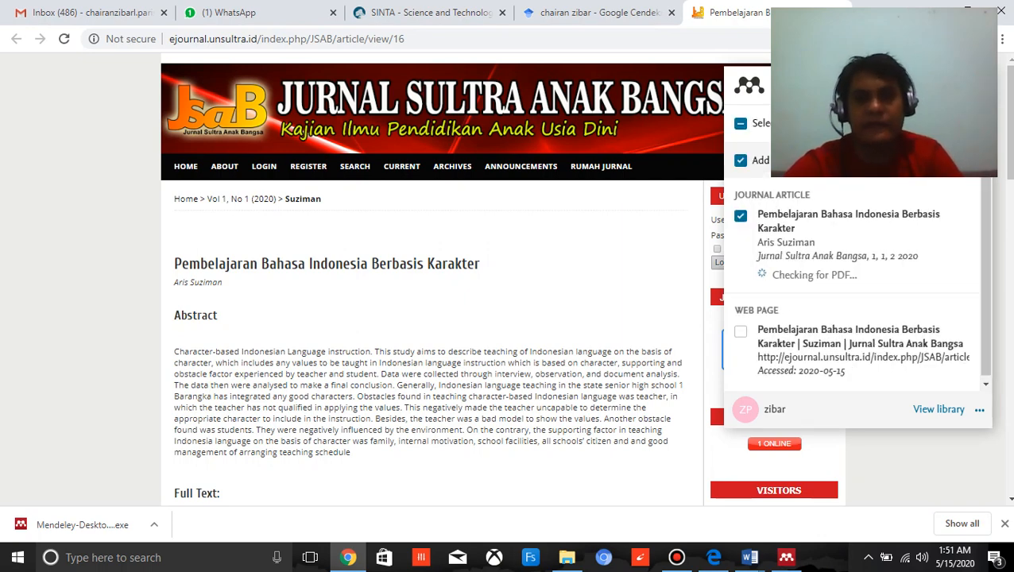
pyautogui.press('Escape')
pyautogui.hotkey('ctrl', 'w')
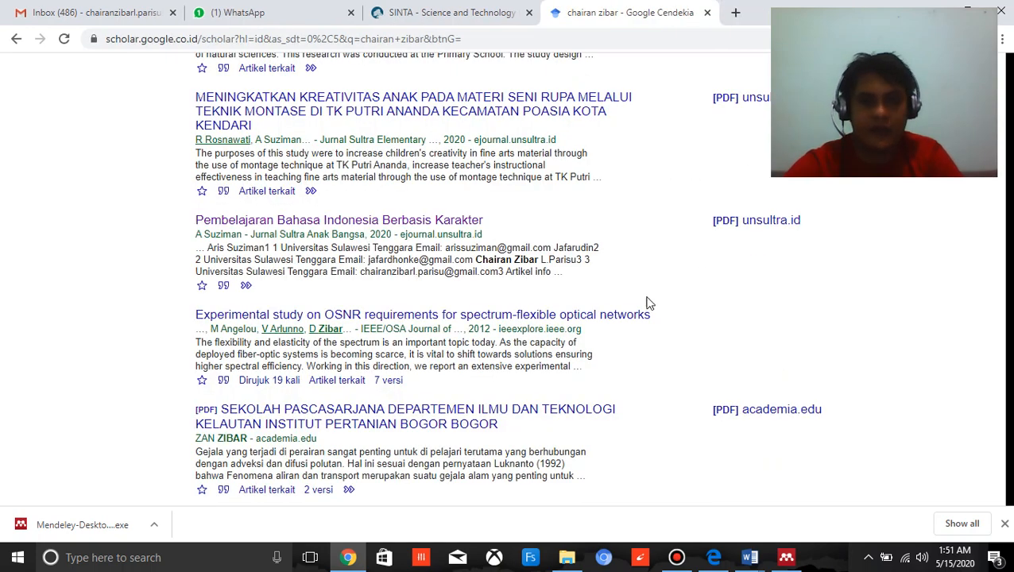
# Open the journal page of "The Effect of Learning Method and Critical Thinking Ability" from the Google Scholar results in a new tab.
pyautogui.scroll(4, 645, 300)
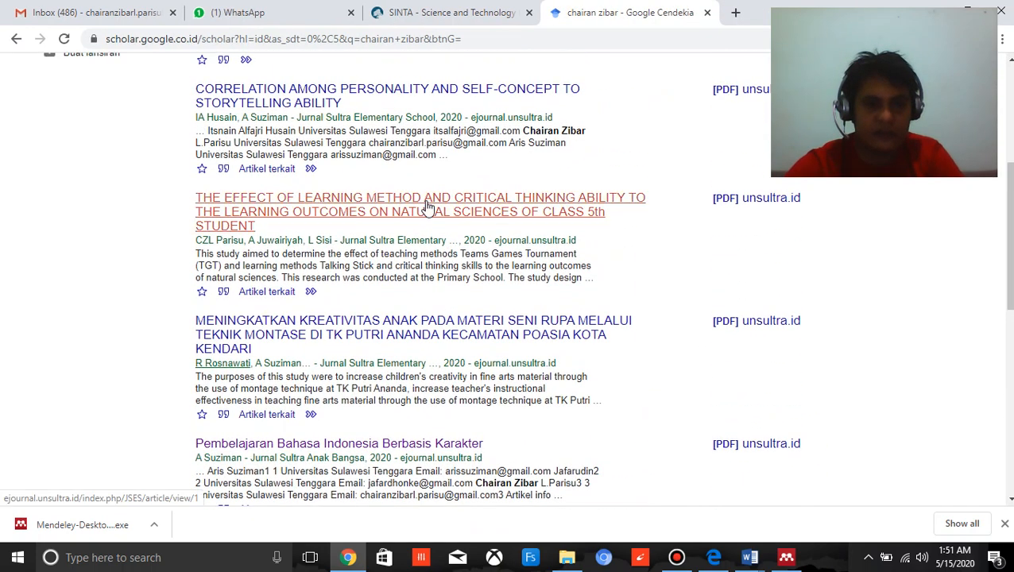
pyautogui.rightClick(452, 198)
pyautogui.click(488, 214)
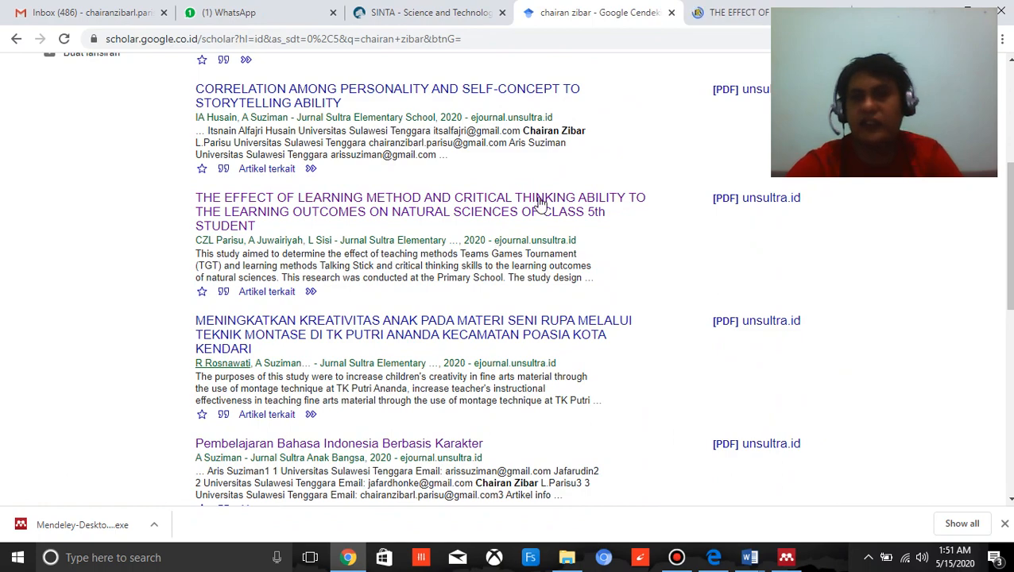
pyautogui.click(735, 12)
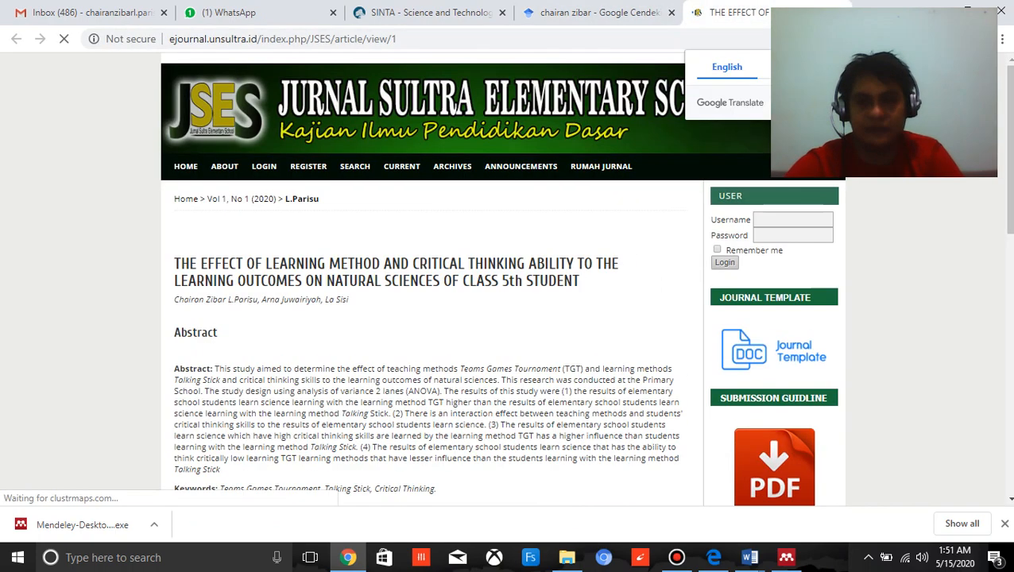
pyautogui.scroll(-5, 602, 254)
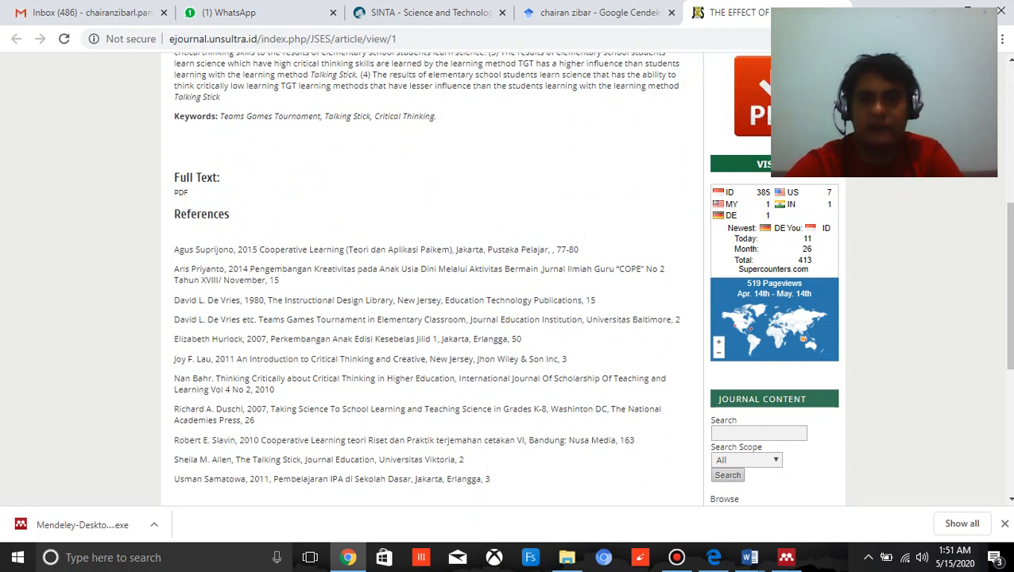
# Import the learning method article with its PDF through the Web Importer and sync the library in Mendeley Desktop.
pyautogui.click(958, 39)
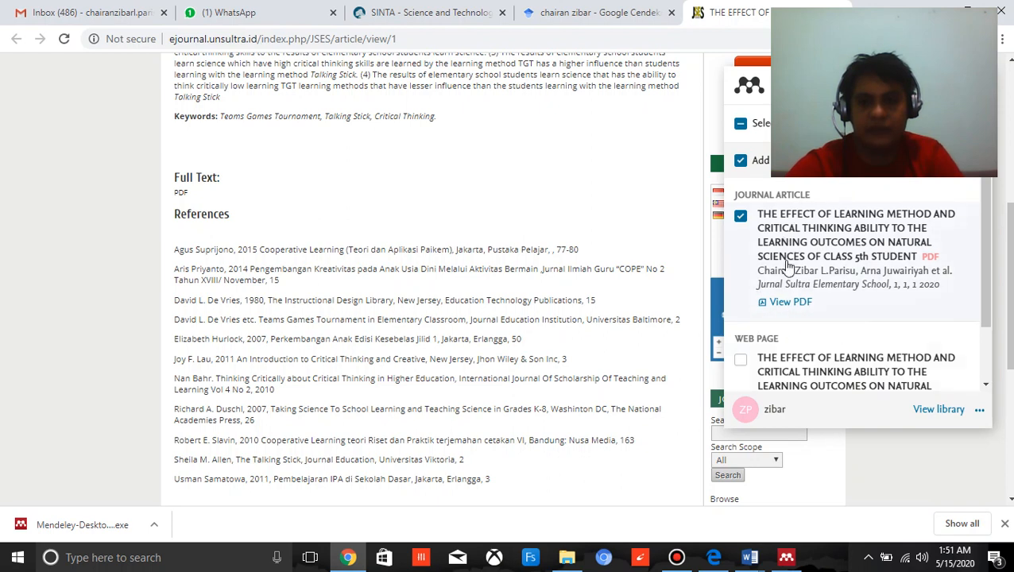
pyautogui.click(952, 124)
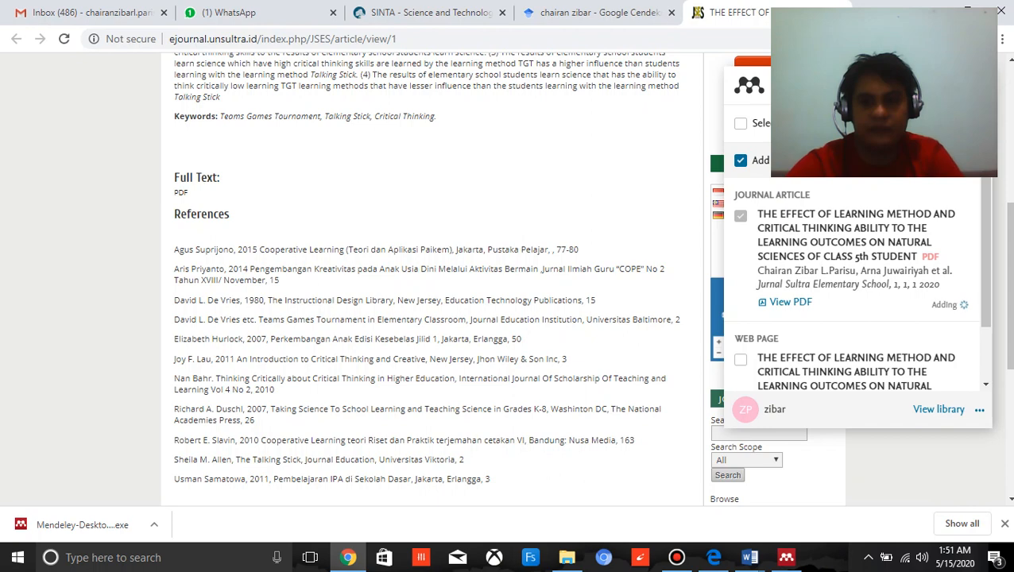
pyautogui.click(787, 560)
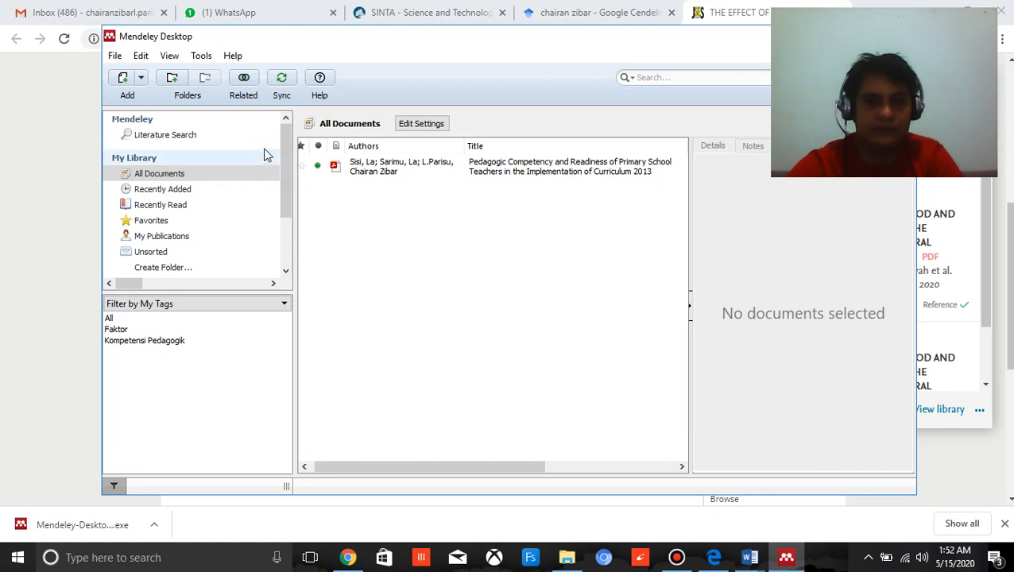
pyautogui.click(280, 86)
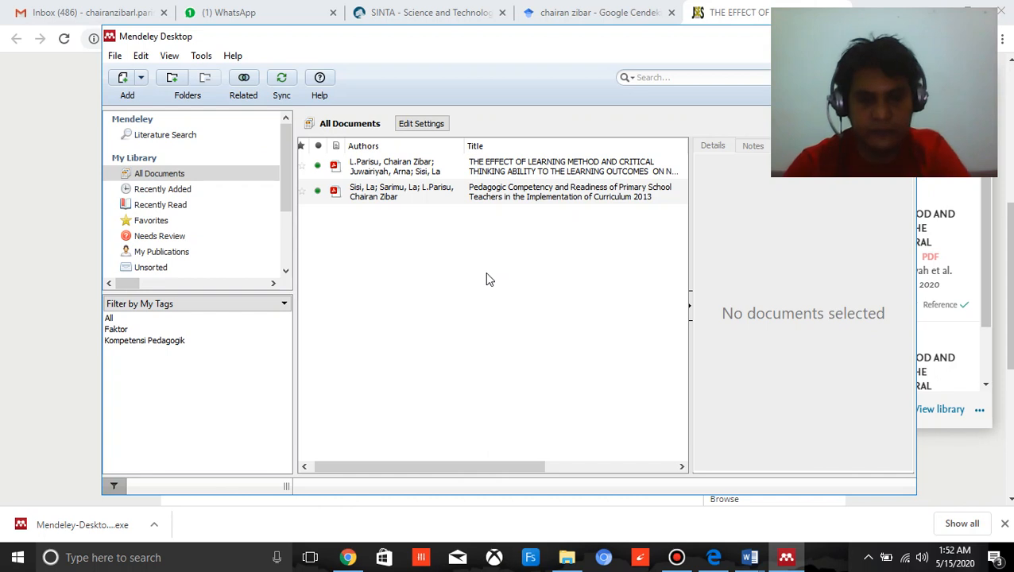
# Confirm the learning method article's details as correct and open its PDF.
pyautogui.click(362, 172)
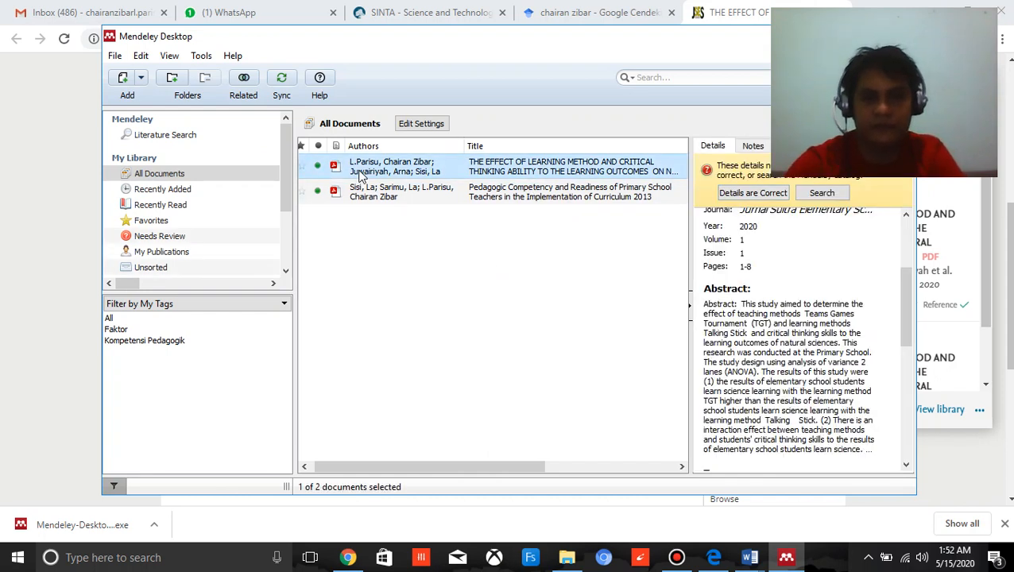
pyautogui.click(753, 193)
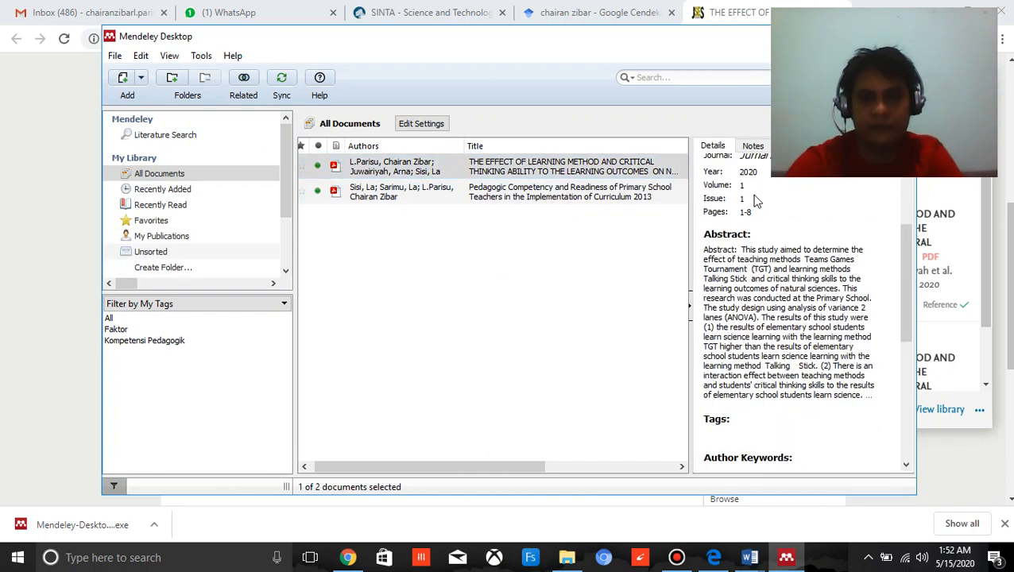
pyautogui.doubleClick(401, 171)
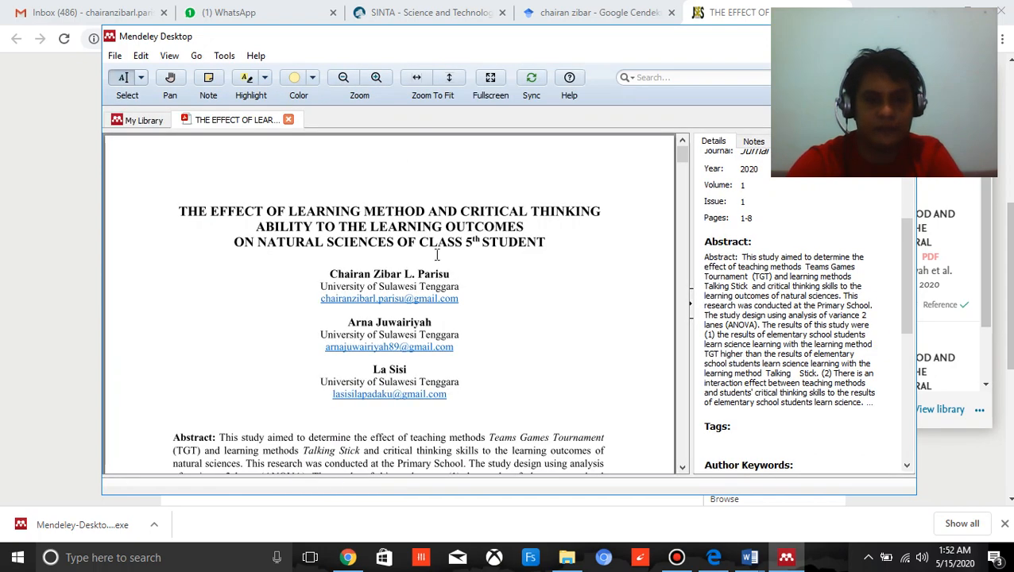
# Copy the passage from "made four steps that" to "a group Choice." in the Introduction on page 2.
pyautogui.scroll(-5, 456, 286)
pyautogui.scroll(-5, 458, 288)
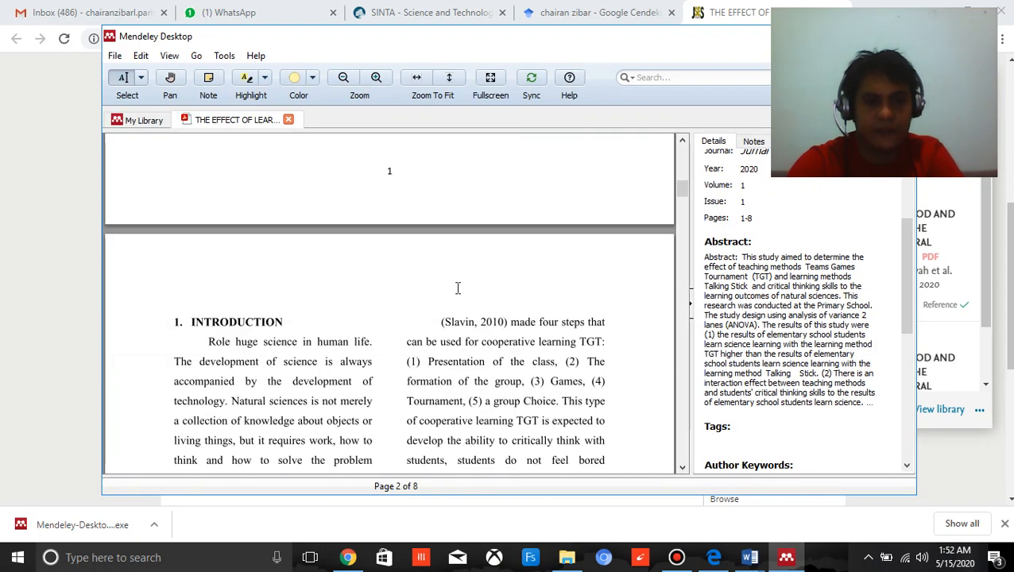
pyautogui.scroll(-2, 467, 286)
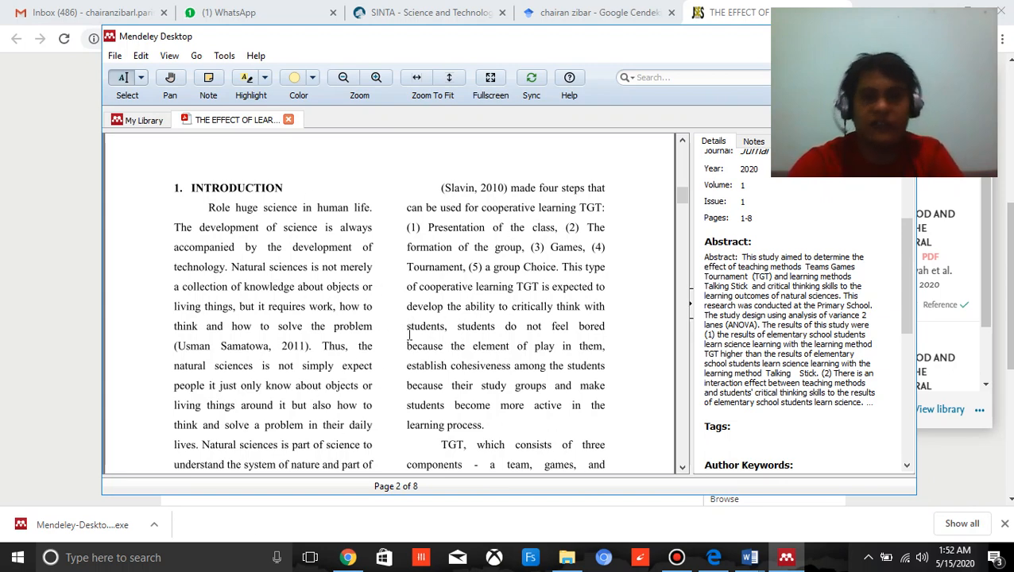
pyautogui.scroll(-1, 427, 293)
pyautogui.scroll(1, 461, 192)
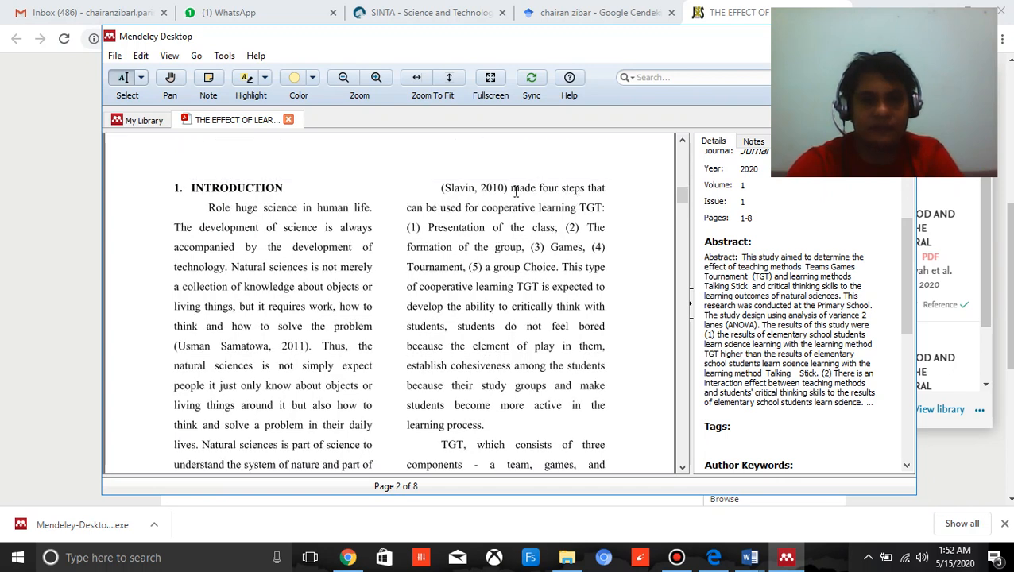
pyautogui.moveTo(515, 192); pyautogui.dragTo(559, 265)
pyautogui.hotkey('ctrl', 'c')
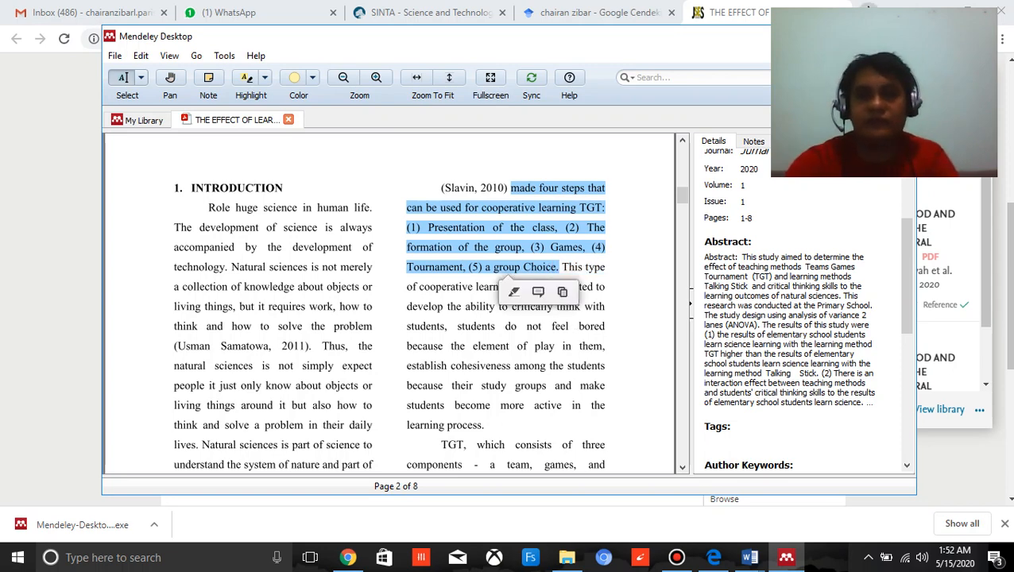
# Switch to Chrome and search for "google translate" in a new tab.
pyautogui.click(869, 12)
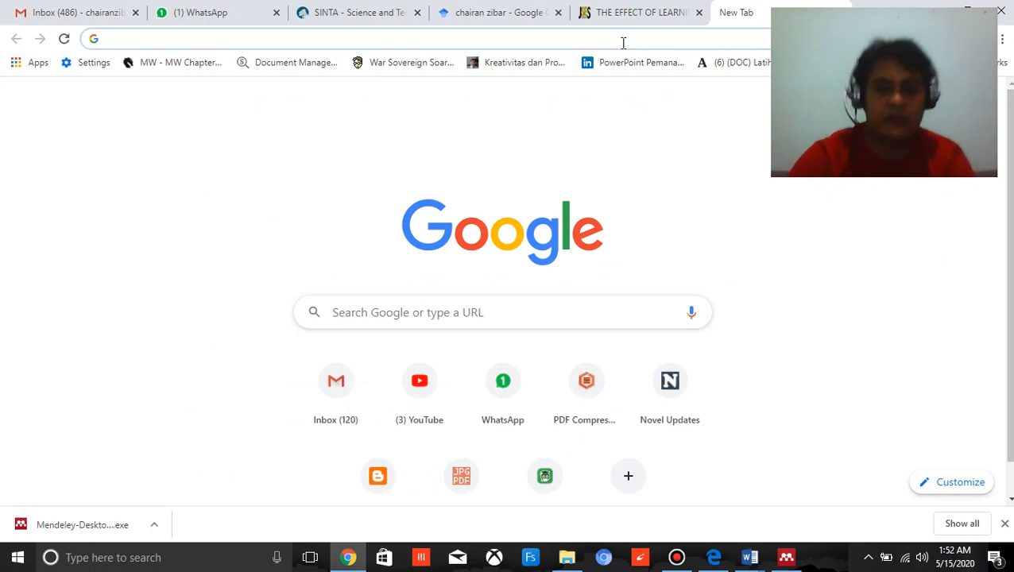
pyautogui.write('goggle')
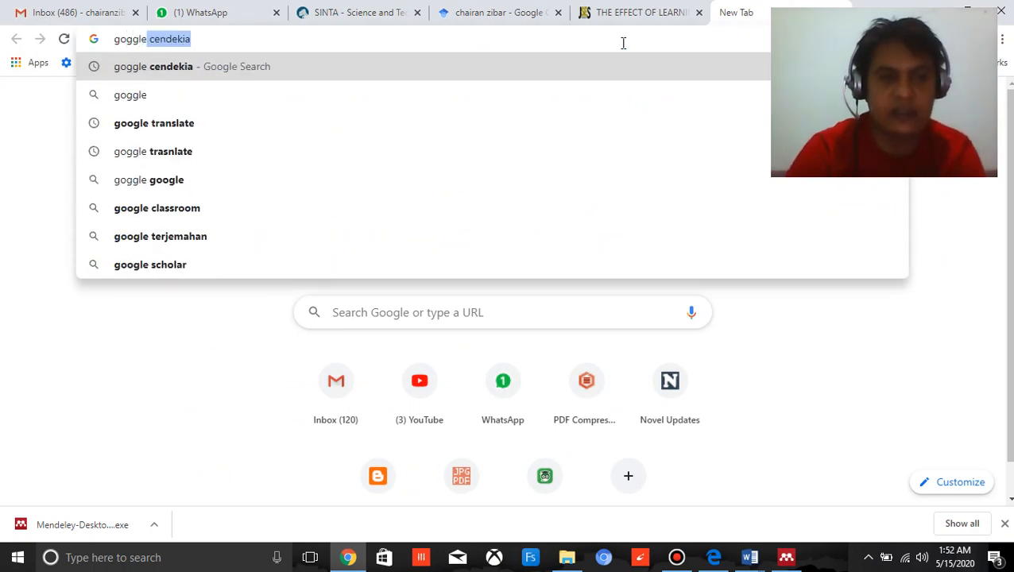
pyautogui.press('Down')
pyautogui.press('Down')
pyautogui.press('Return')
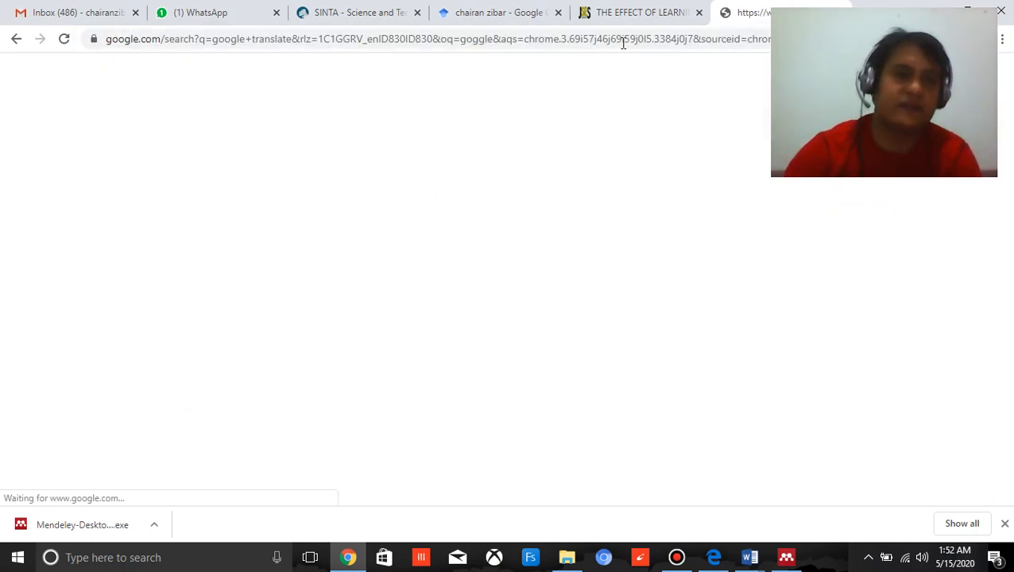
# Translate the copied English passage into Indonesian and copy the whole translation.
pyautogui.click(213, 222)
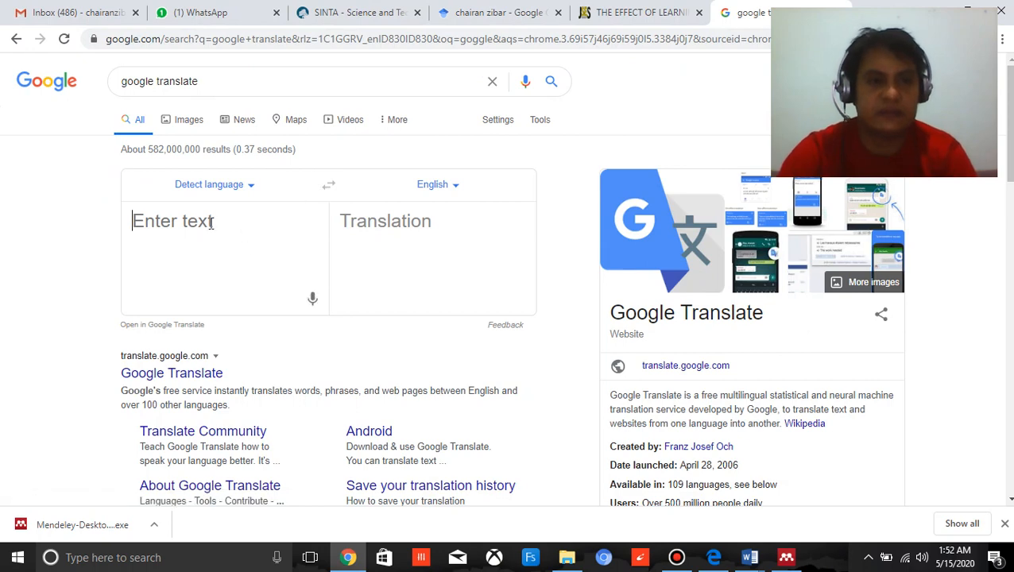
pyautogui.hotkey('ctrl', 'v')
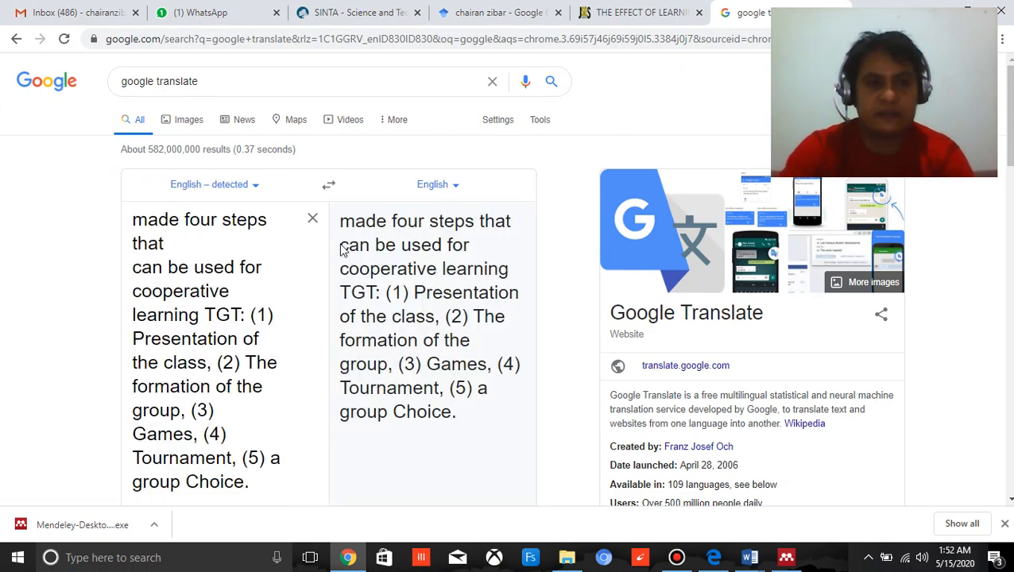
pyautogui.click(447, 184)
pyautogui.click(322, 337)
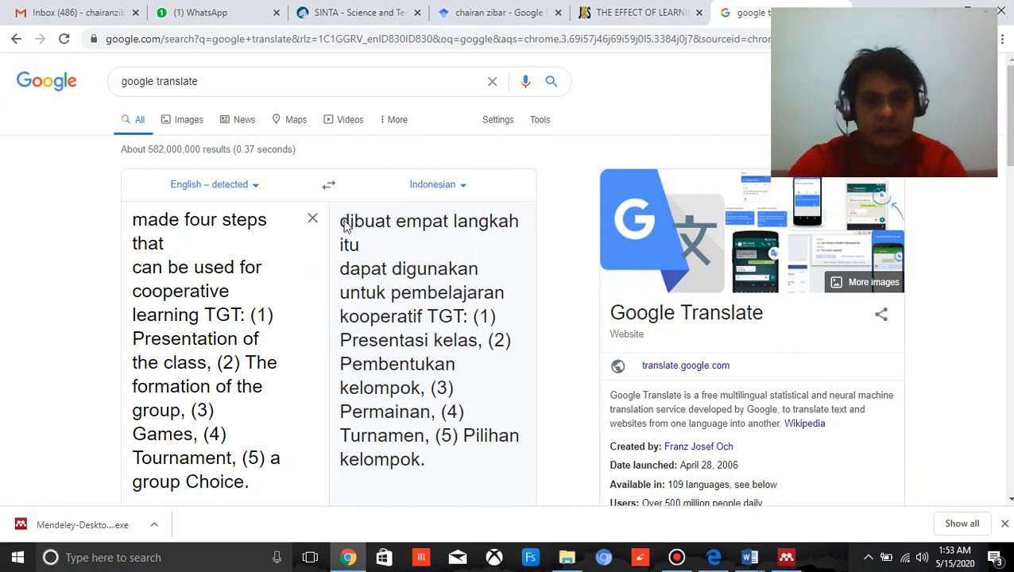
pyautogui.moveTo(344, 226); pyautogui.dragTo(435, 450)
pyautogui.hotkey('ctrl', 'c')
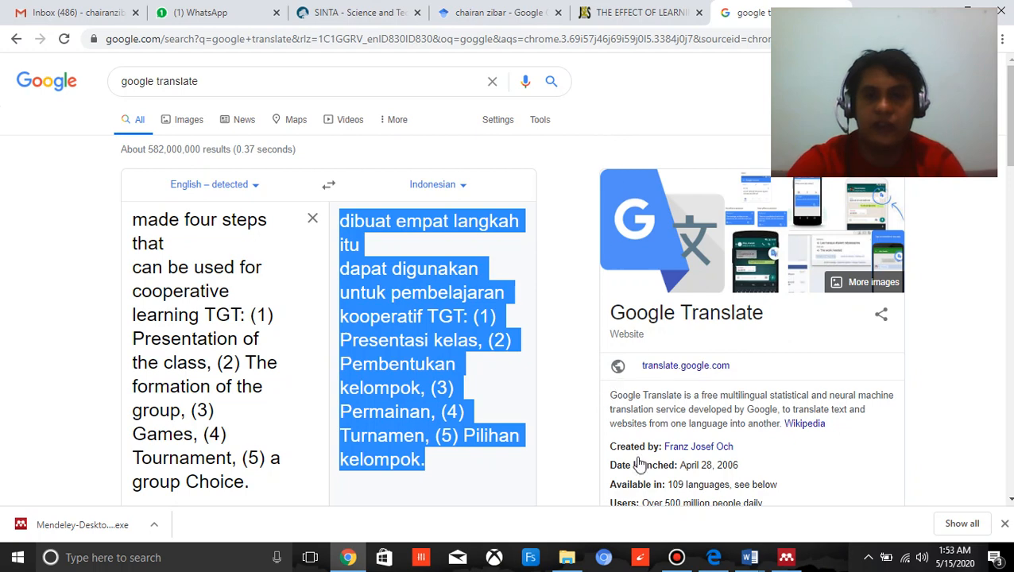
# Return to Mendeley Desktop and annotate the passage after "(Slavin, 2010)" with a note containing the copied Indonesian translation.
pyautogui.click(784, 558)
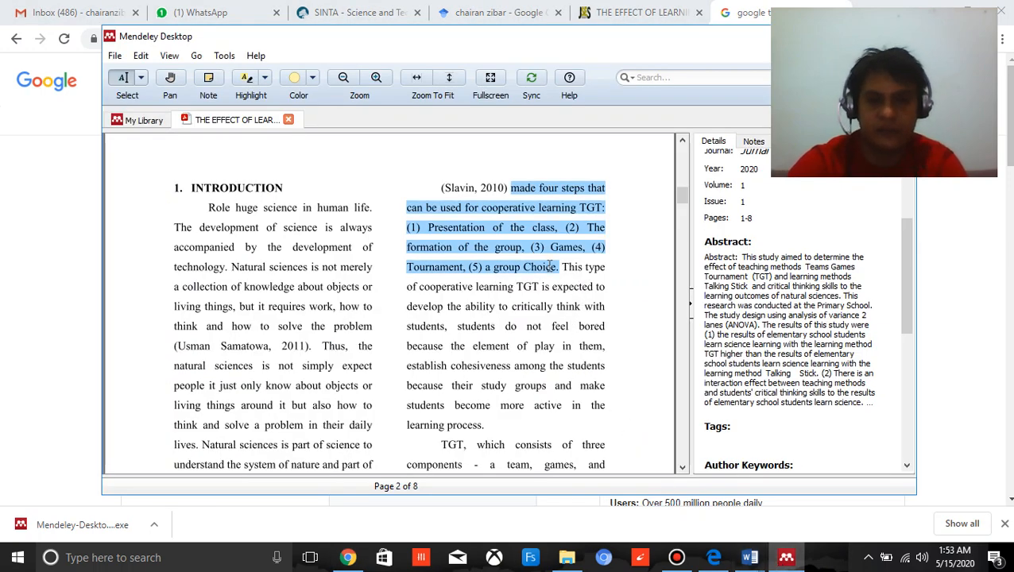
pyautogui.click(548, 243)
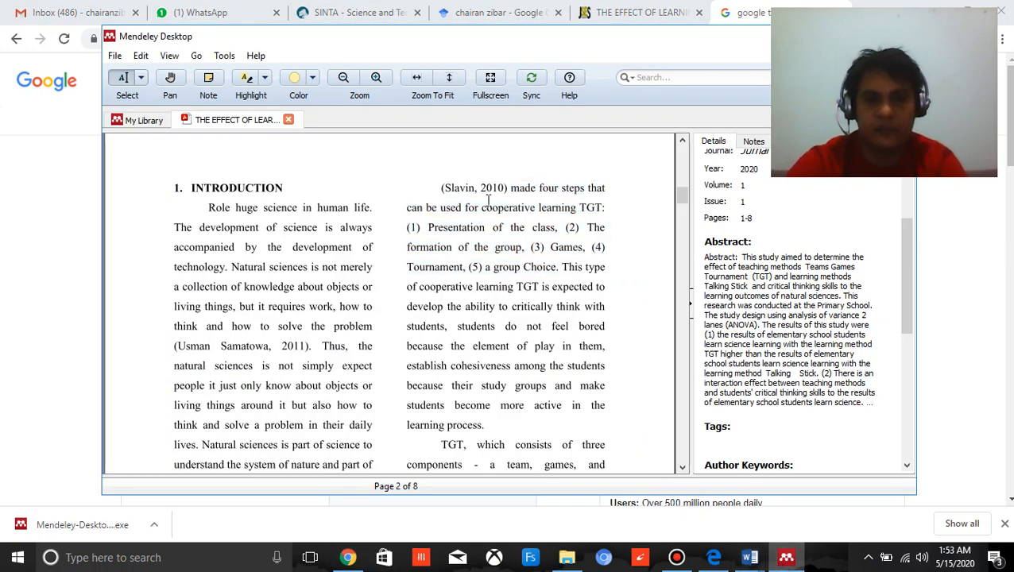
pyautogui.moveTo(511, 187)
pyautogui.mouseDown()
pyautogui.moveTo(565, 253)
pyautogui.moveTo(559, 267)
pyautogui.mouseUp()
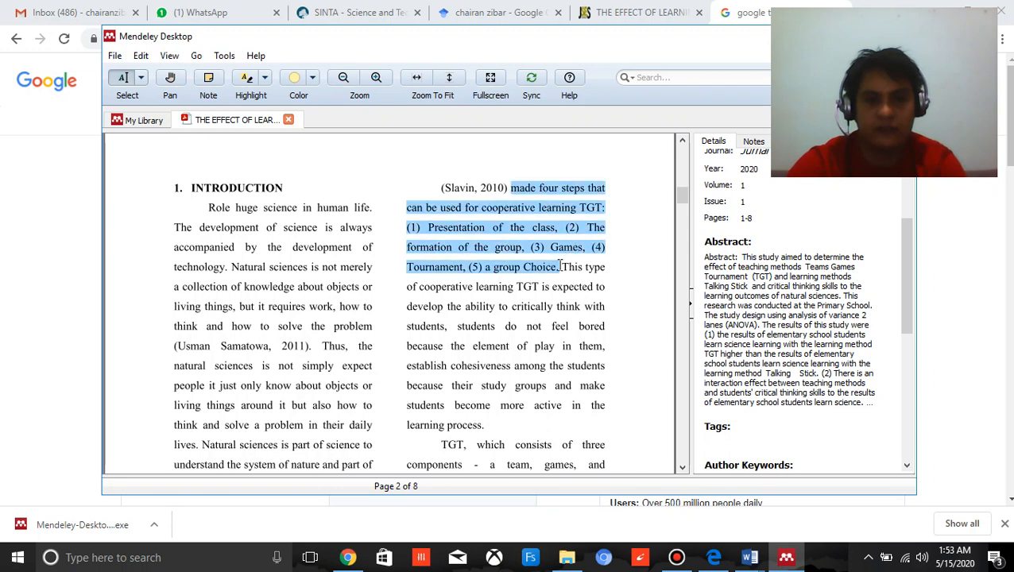
pyautogui.click(538, 292)
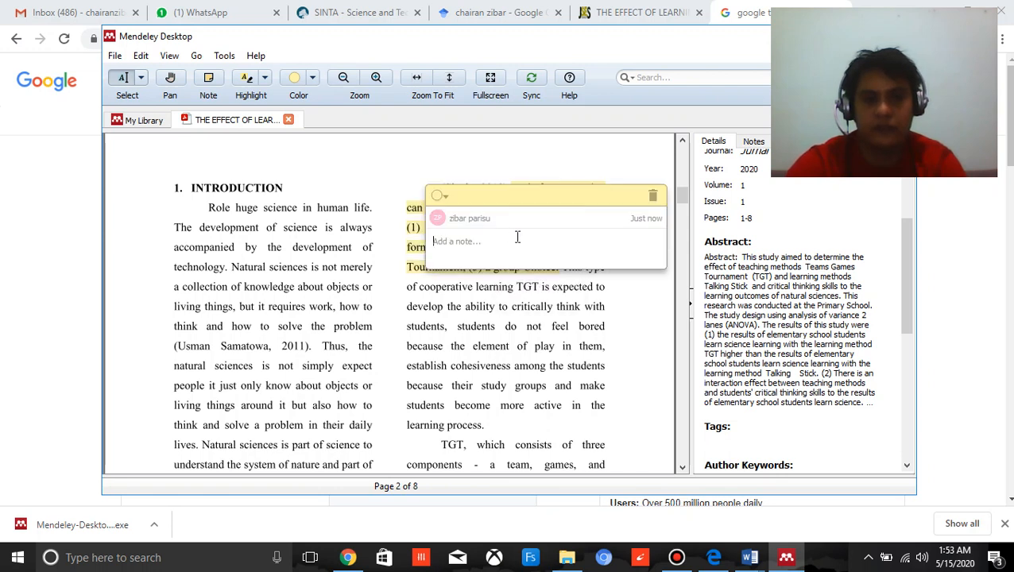
pyautogui.hotkey('ctrl', 'v')
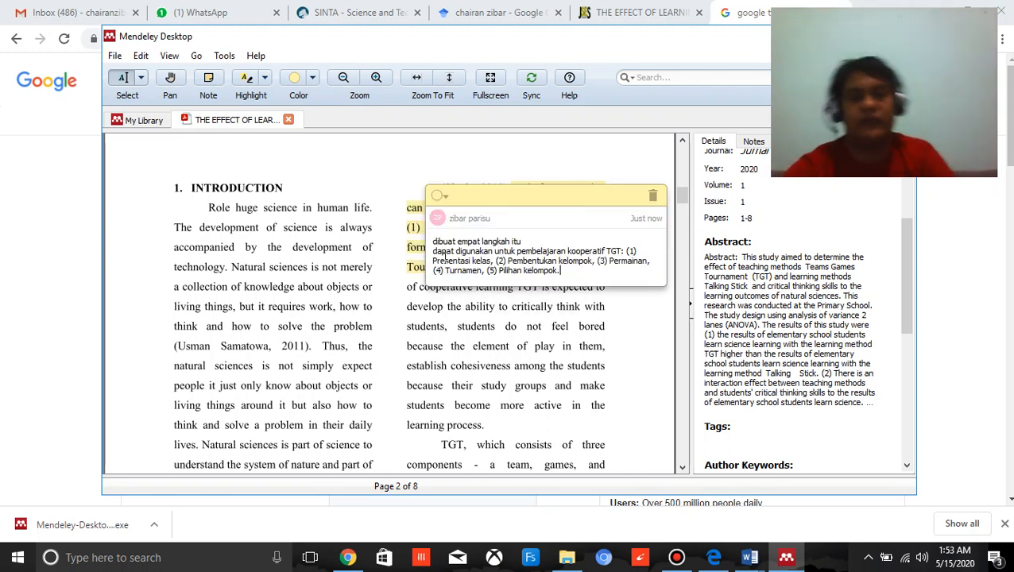
pyautogui.click(554, 313)
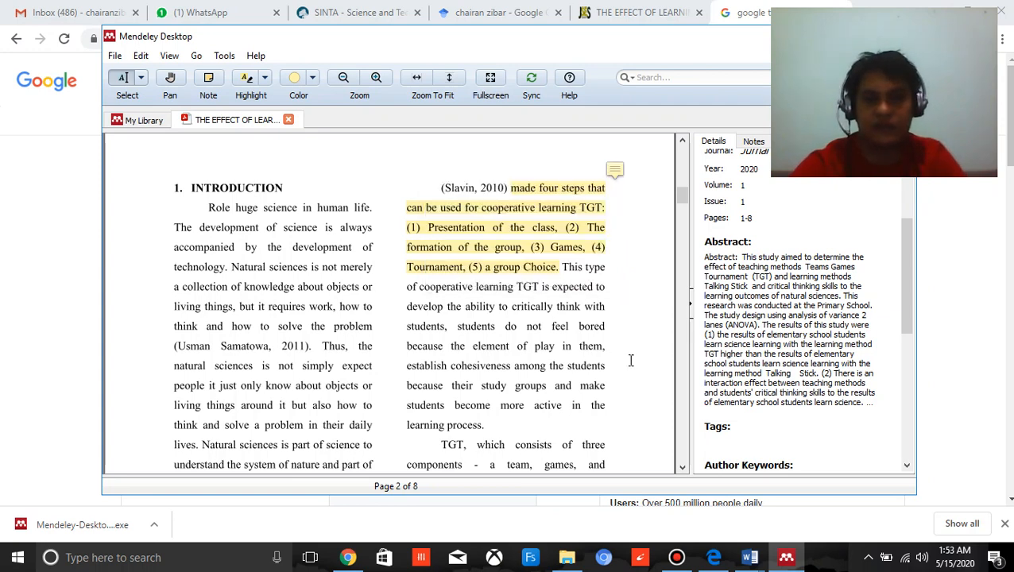
# Tag the learning method article with "Langkah TGT" and close its PDF.
pyautogui.scroll(-1, 659, 358)
pyautogui.scroll(1, 639, 328)
pyautogui.click(729, 441)
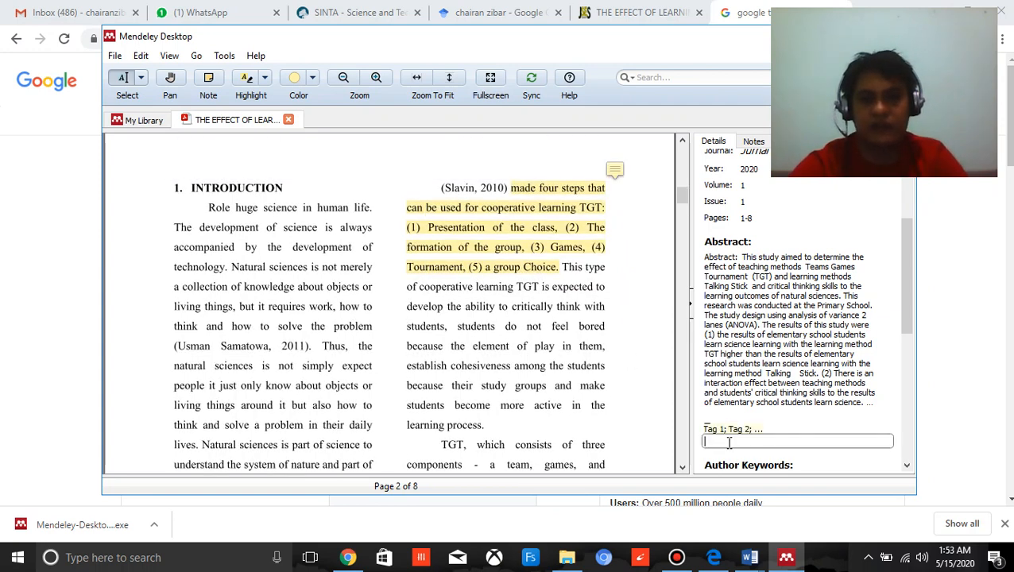
pyautogui.write('Lan')
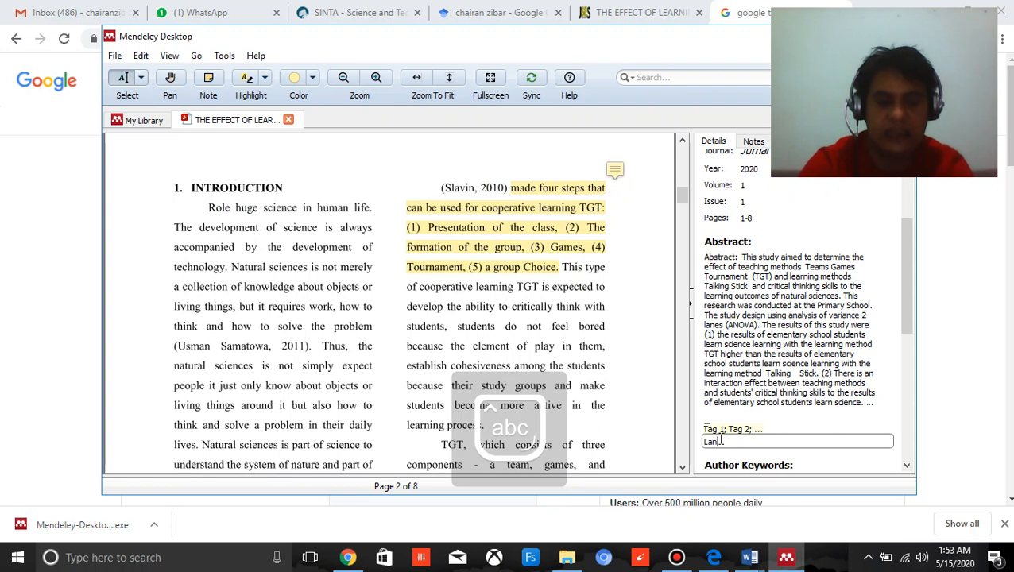
pyautogui.write('gkah')
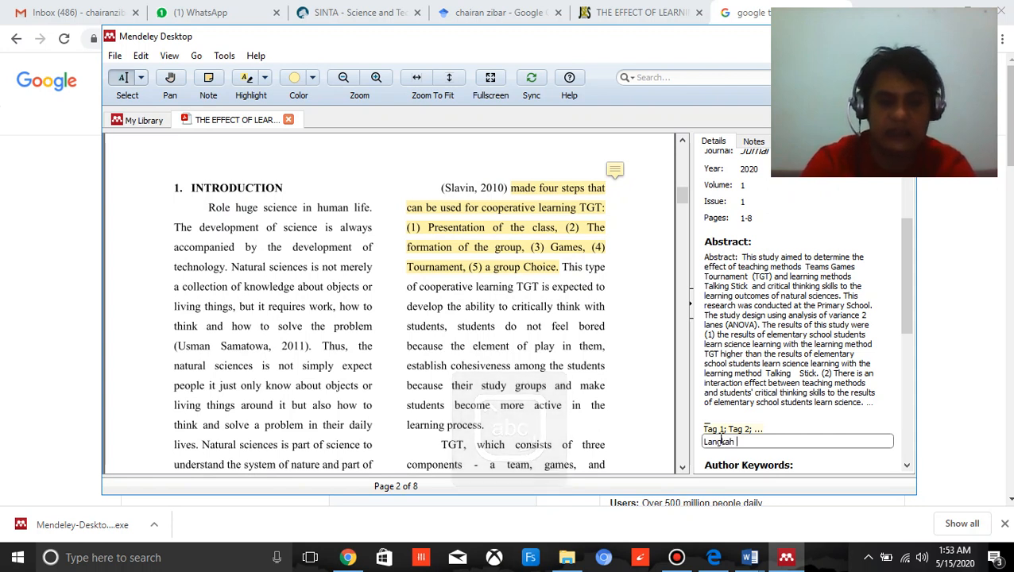
pyautogui.press('capslock')
pyautogui.write('TG')
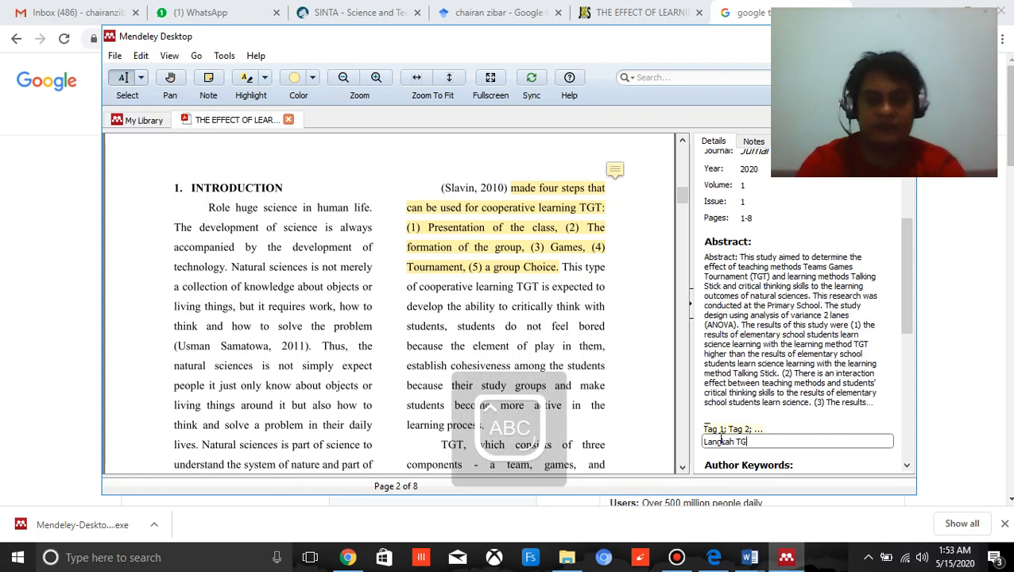
pyautogui.write('T')
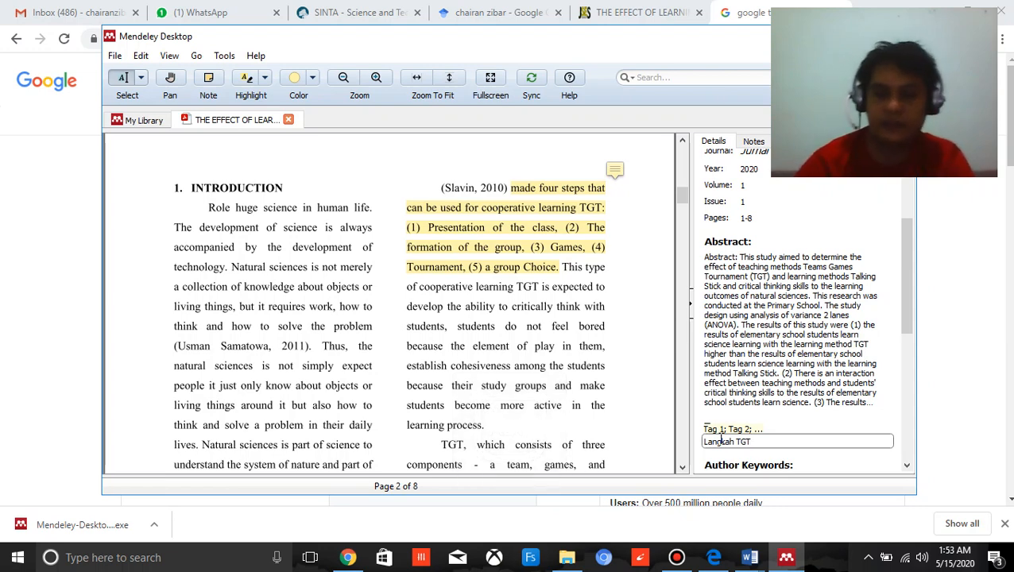
pyautogui.moveTo(552, 327); pyautogui.dragTo(560, 332)
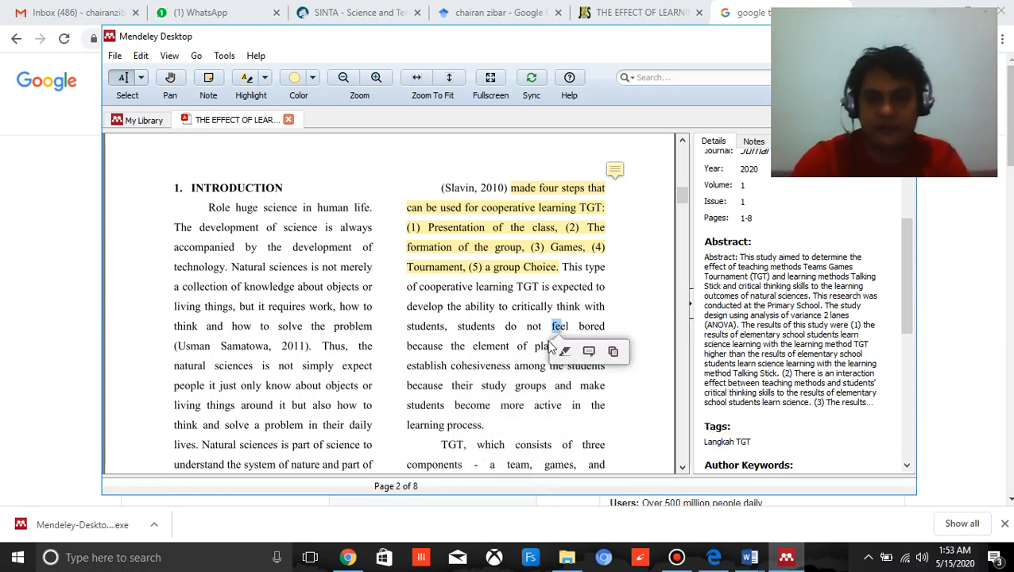
pyautogui.click(288, 120)
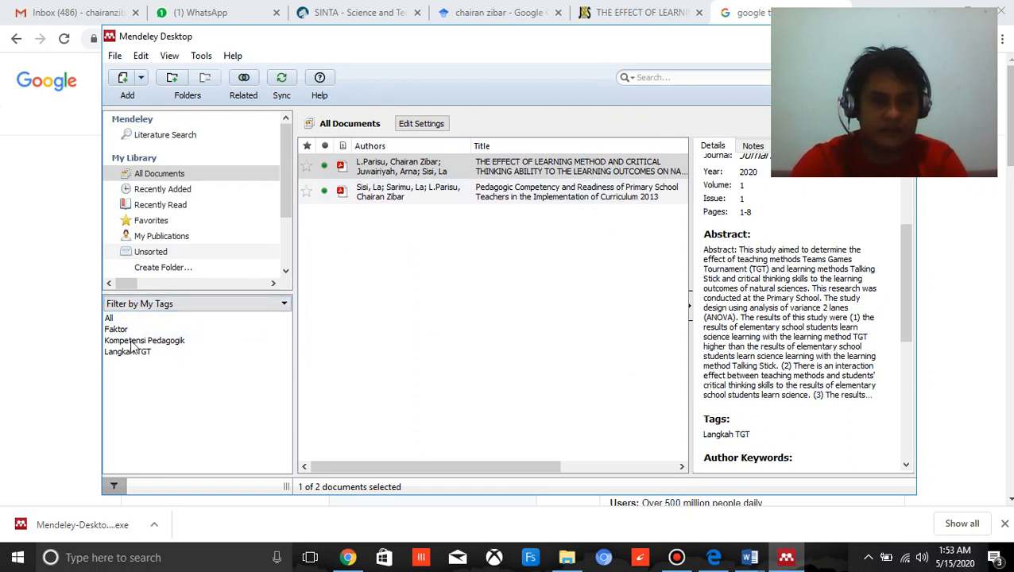
# Review the private annotations in the notes of the learning method article and the Pedagogic Competency article.
pyautogui.click(754, 147)
pyautogui.scroll(-1, 881, 256)
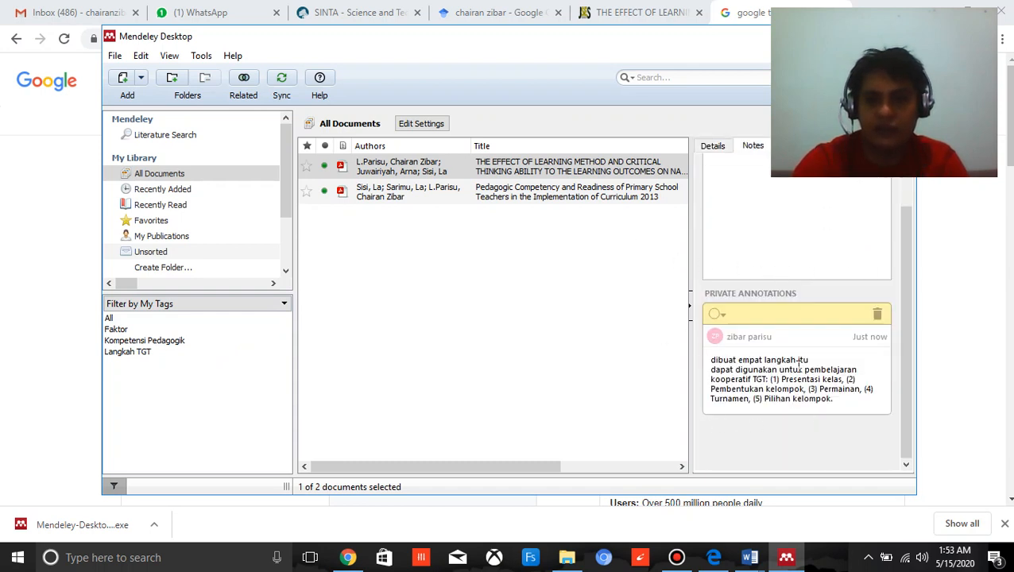
pyautogui.click(443, 199)
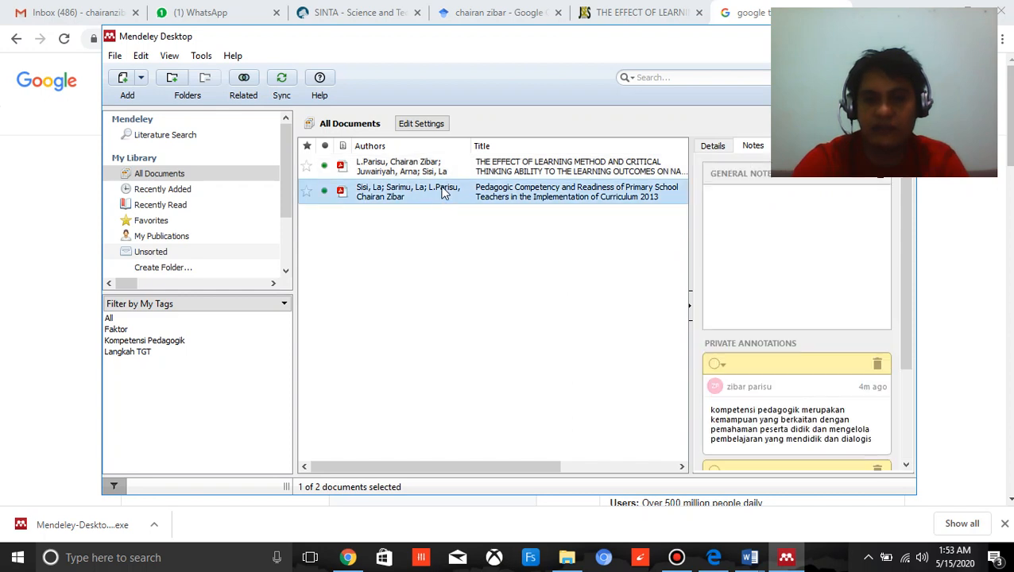
pyautogui.scroll(-3, 795, 381)
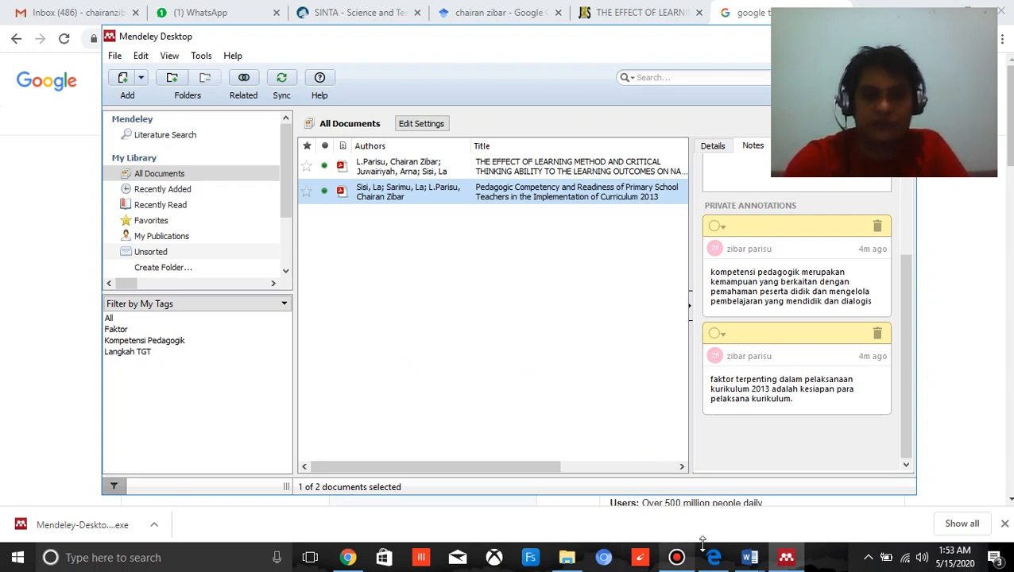
# Launch Word 2016 and create a blank document.
pyautogui.click(199, 557)
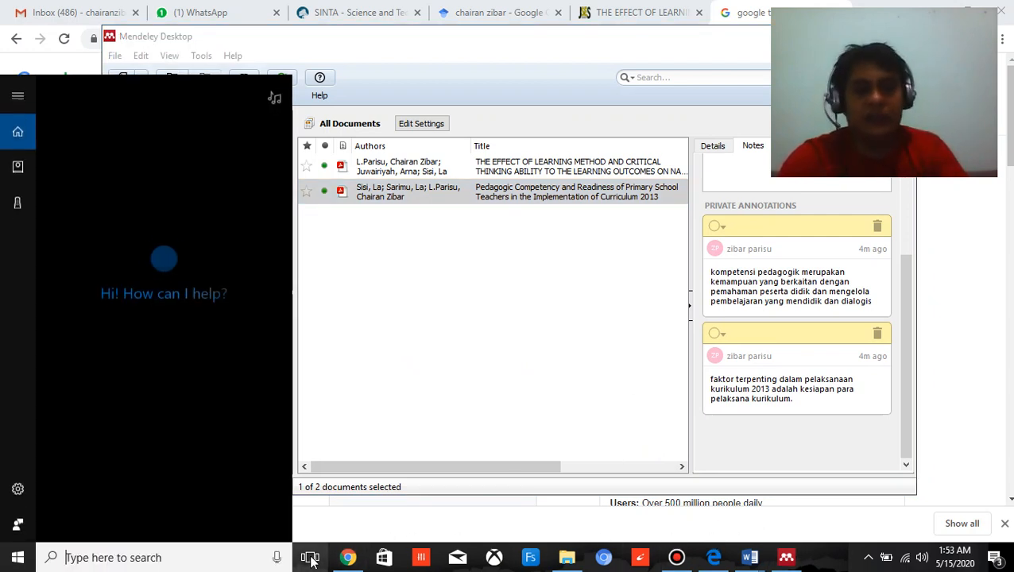
pyautogui.write('WO')
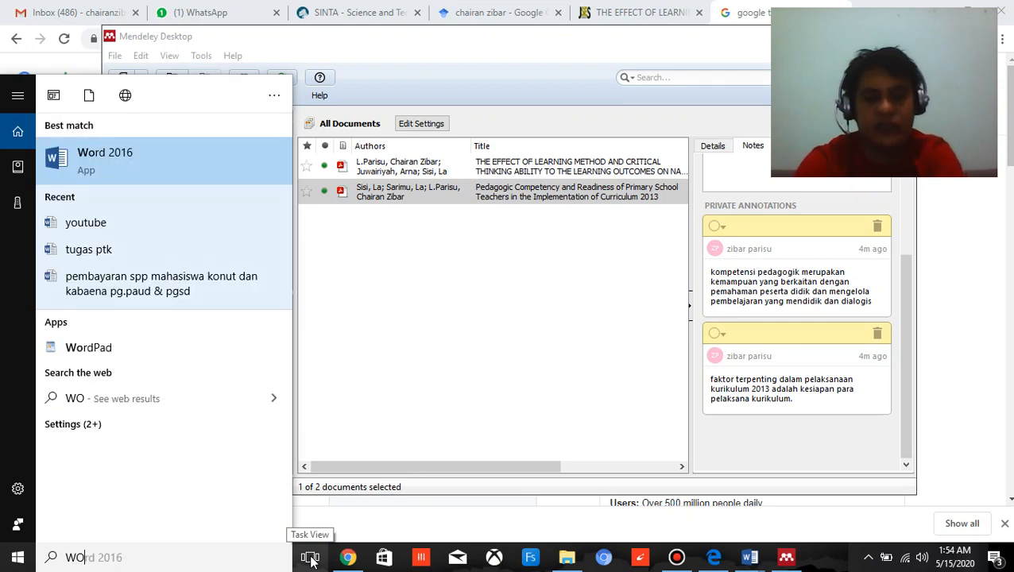
pyautogui.write('RD')
pyautogui.press('Escape')
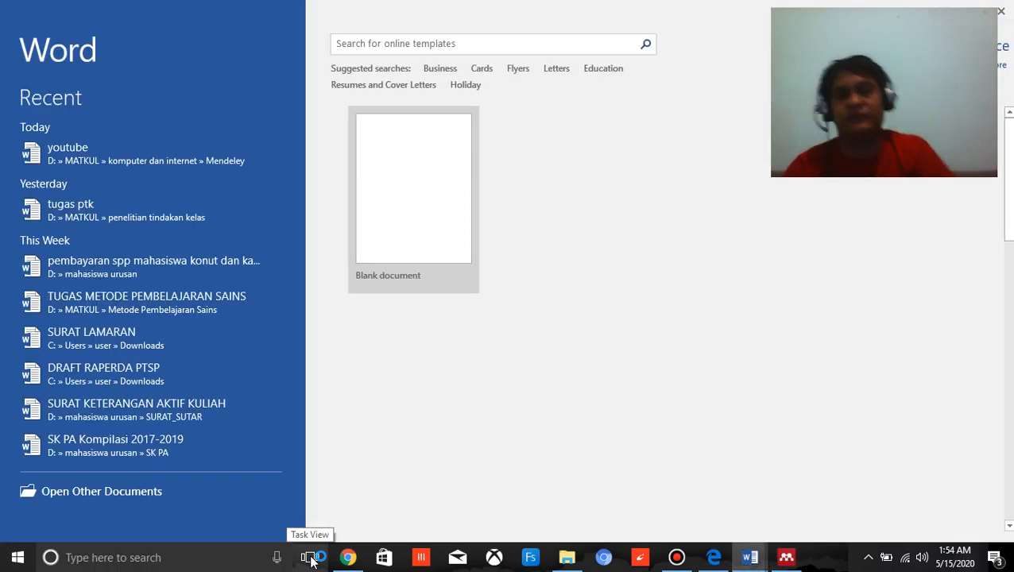
pyautogui.click(408, 203)
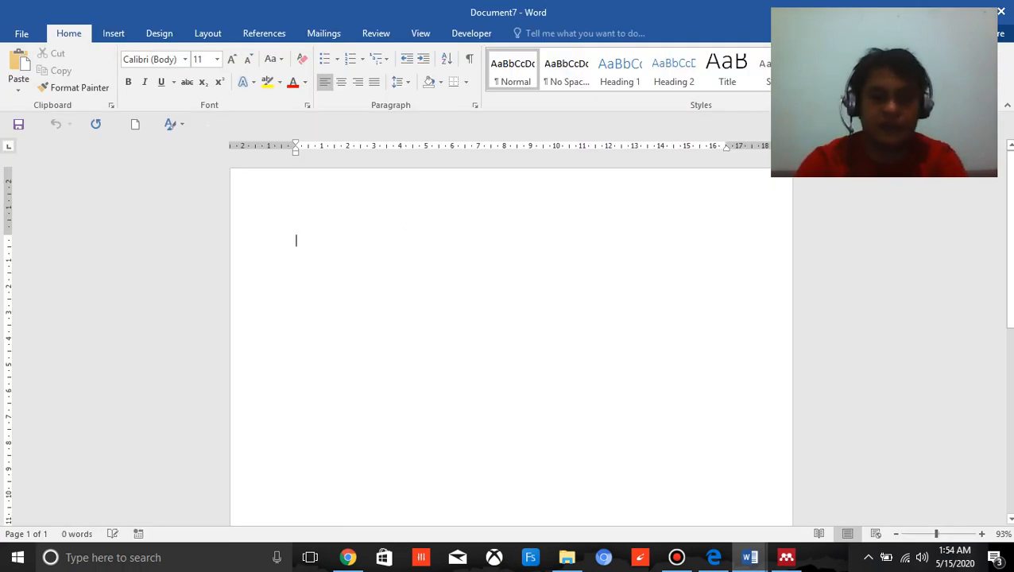
# Enter the centred heading lines "BAB II" and "KAJIAN TEORI" and start a left-aligned paragraph below them.
pyautogui.write('BA')
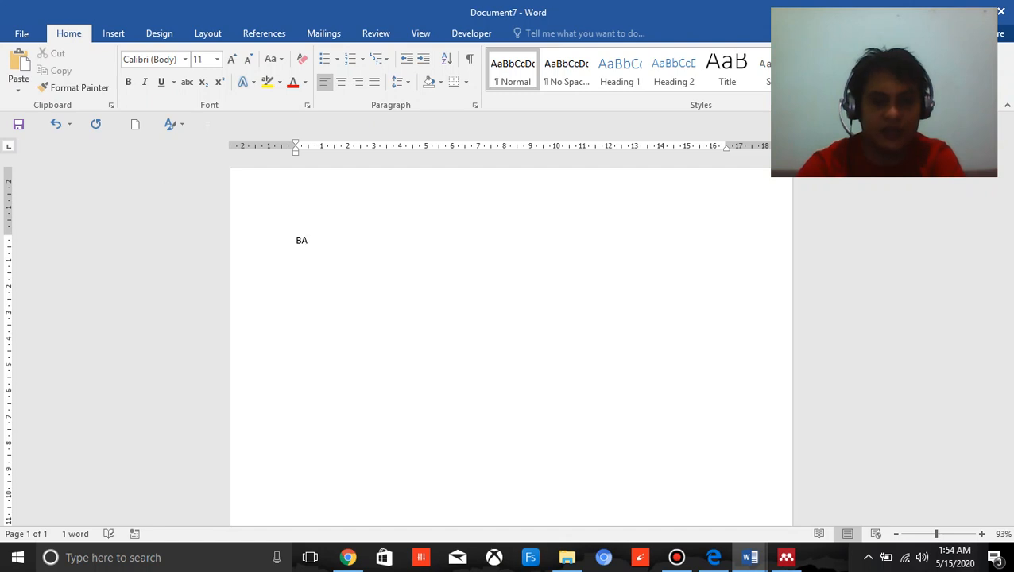
pyautogui.write('SBII')
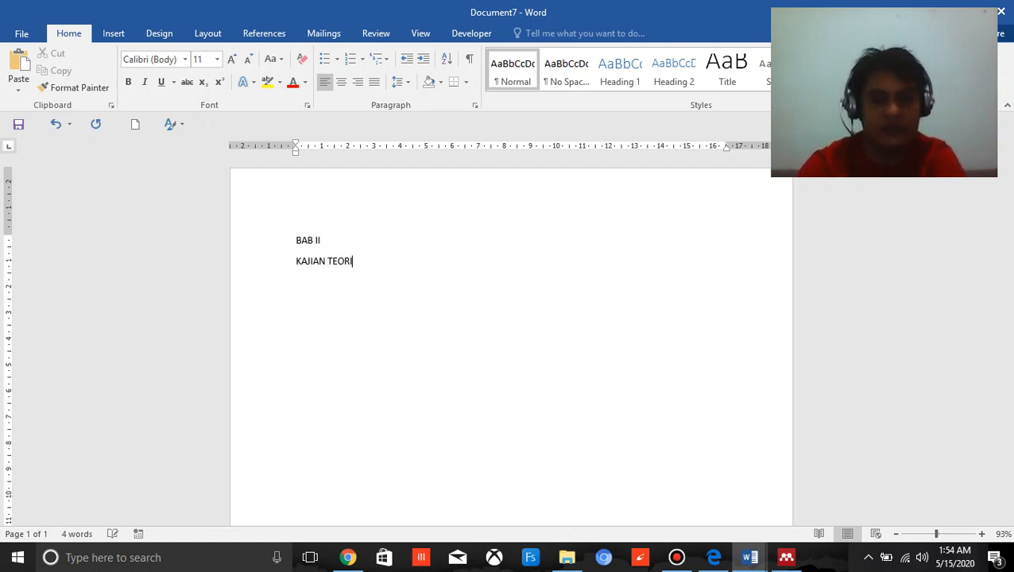
pyautogui.hotkey('shift', 'Up')
pyautogui.hotkey('ctrl', 'e')
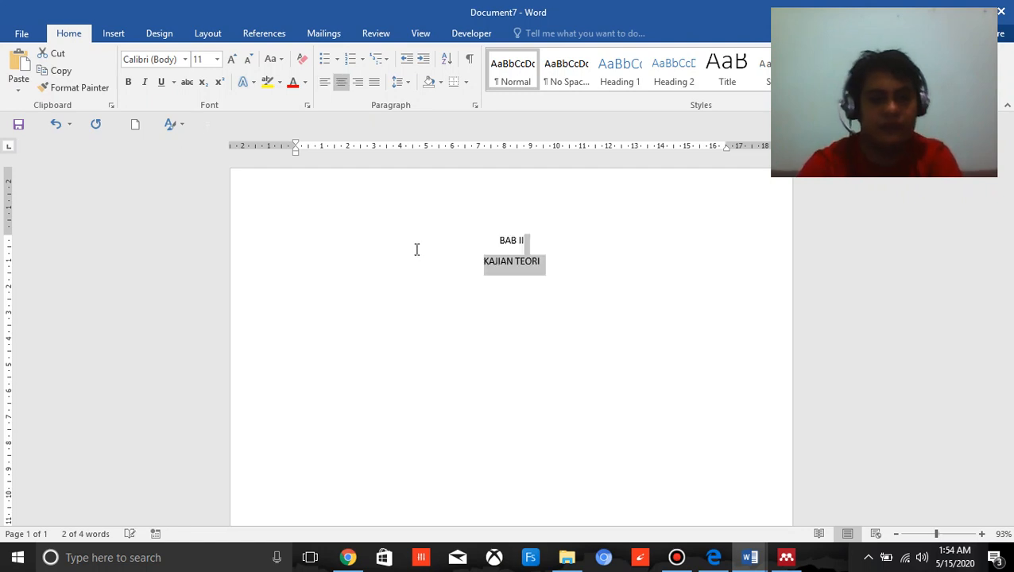
pyautogui.press('Right')
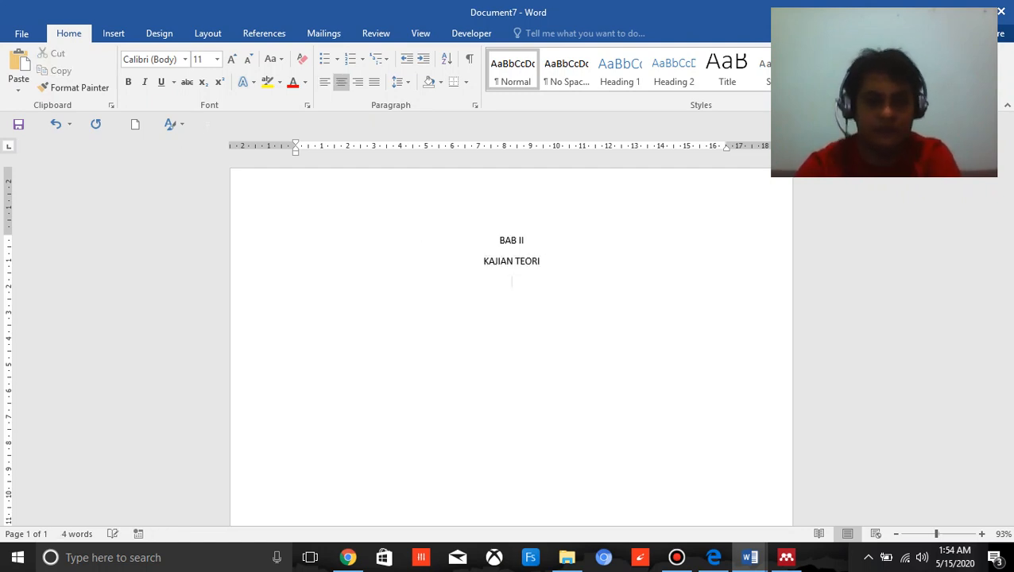
pyautogui.hotkey('ctrl', 'l')
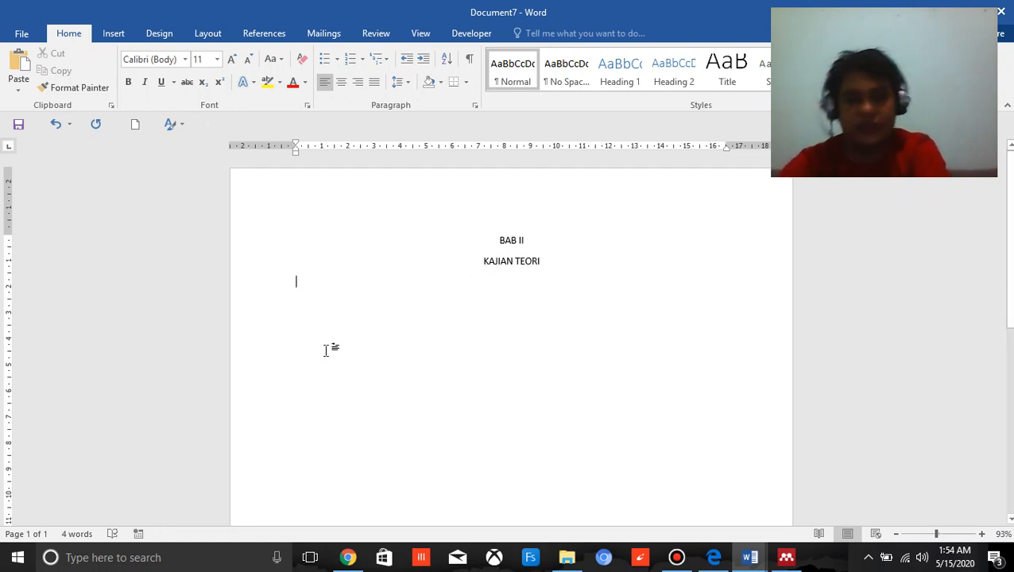
# Switch to Mendeley Desktop, filter by the tag "Kompetensi Pedagogik" and copy the first private annotation of the Pedagogic Competency article.
pyautogui.click(785, 558)
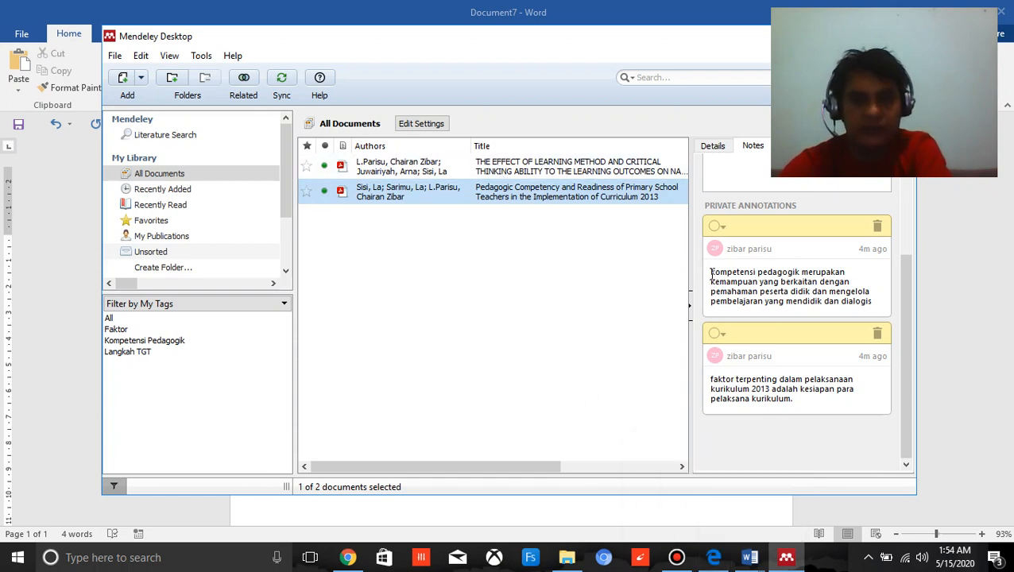
pyautogui.moveTo(712, 275)
pyautogui.mouseDown()
pyautogui.moveTo(783, 303)
pyautogui.moveTo(876, 302)
pyautogui.mouseUp()
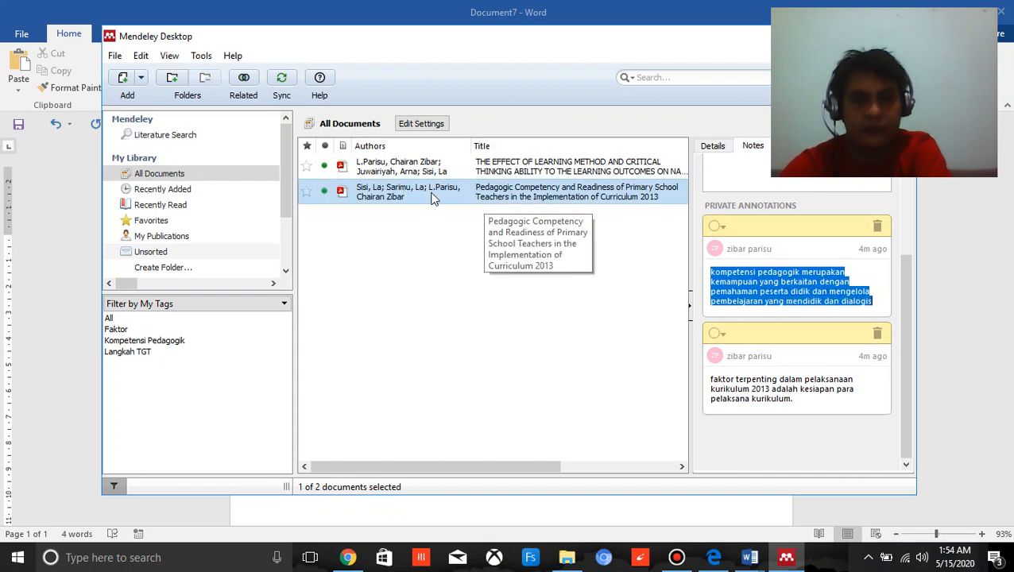
pyautogui.click(176, 340)
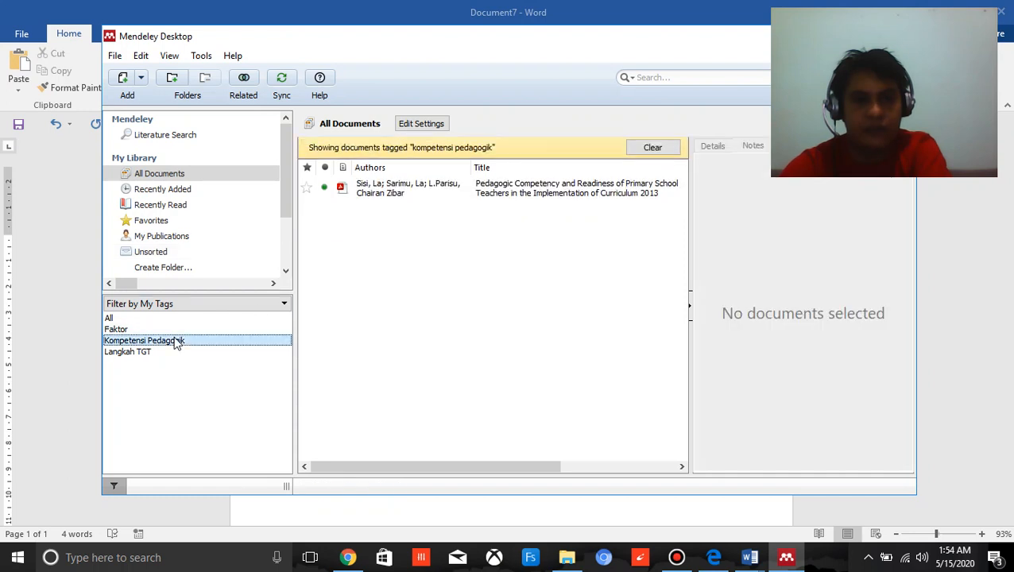
pyautogui.click(386, 193)
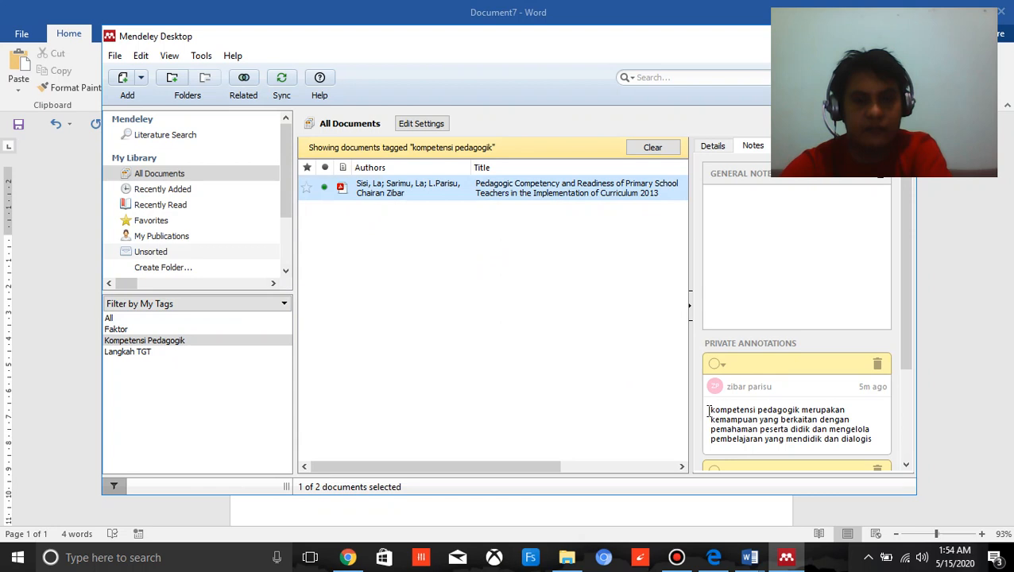
pyautogui.moveTo(708, 411)
pyautogui.mouseDown()
pyautogui.moveTo(778, 439)
pyautogui.moveTo(874, 440)
pyautogui.mouseUp()
pyautogui.hotkey('ctrl', 'c')
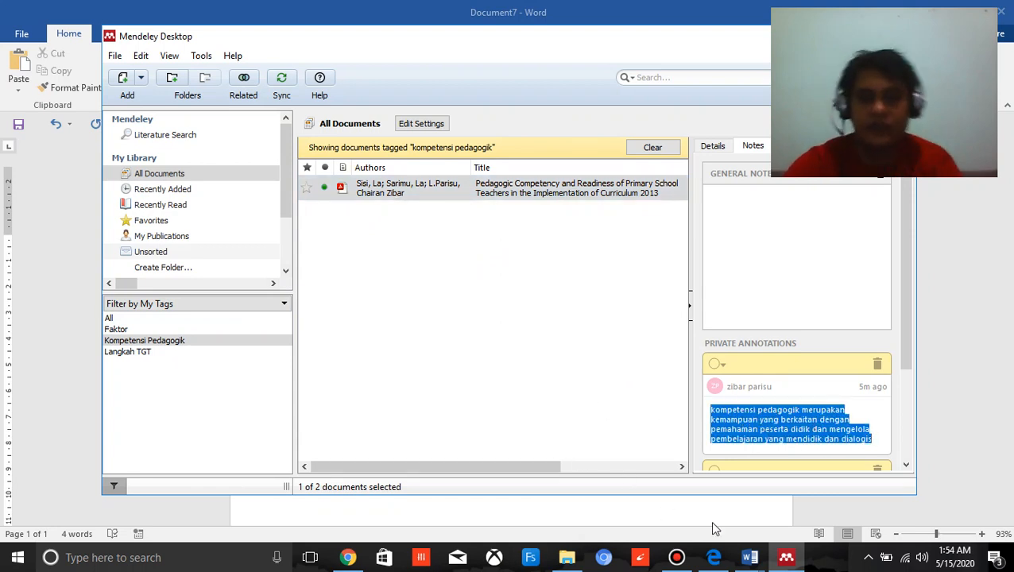
# Return to Word, close the blank Document6 and paste the copied annotation below the headings in Document7.
pyautogui.click(749, 557)
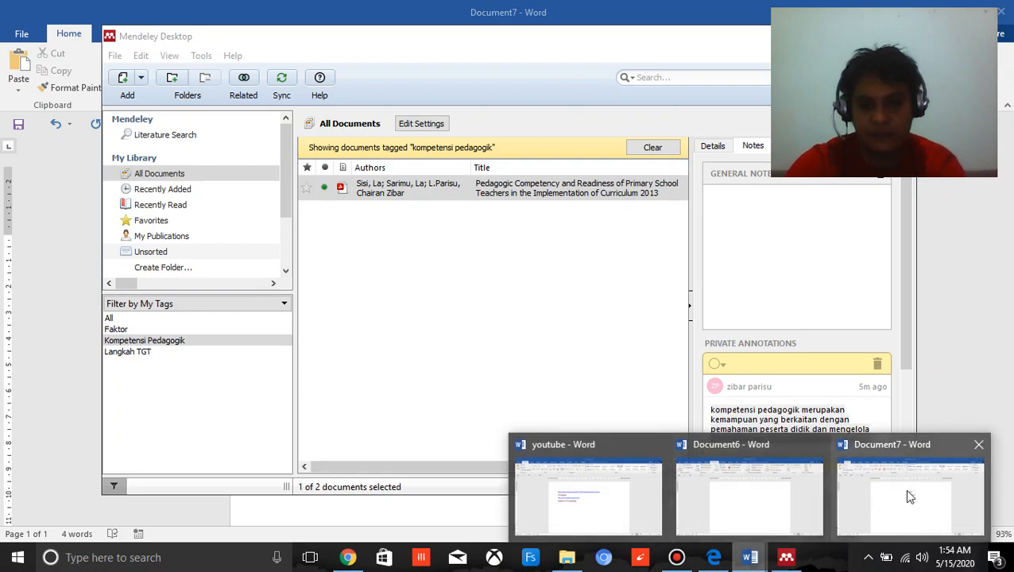
pyautogui.moveTo(803, 509)
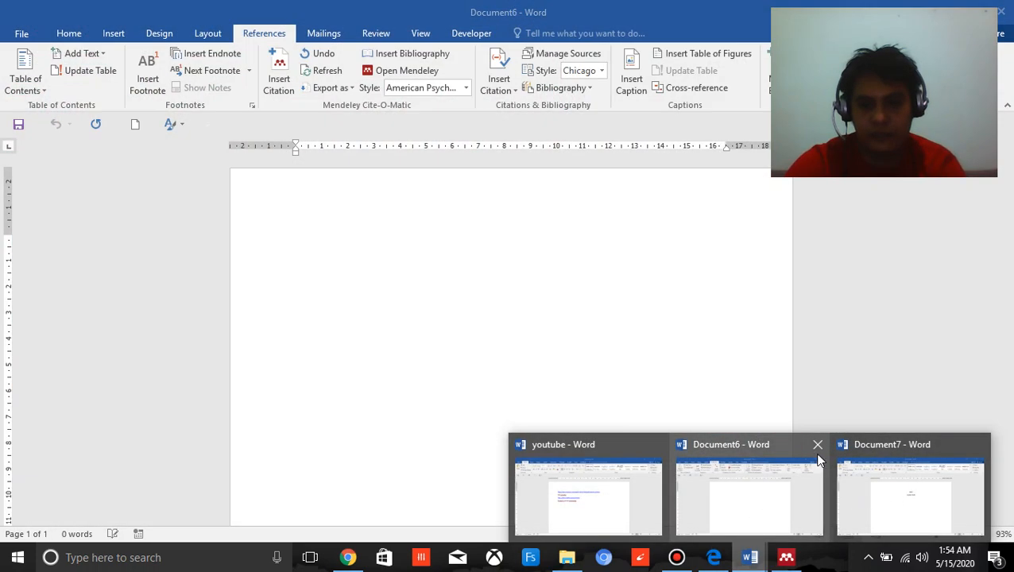
pyautogui.click(817, 445)
pyautogui.click(815, 494)
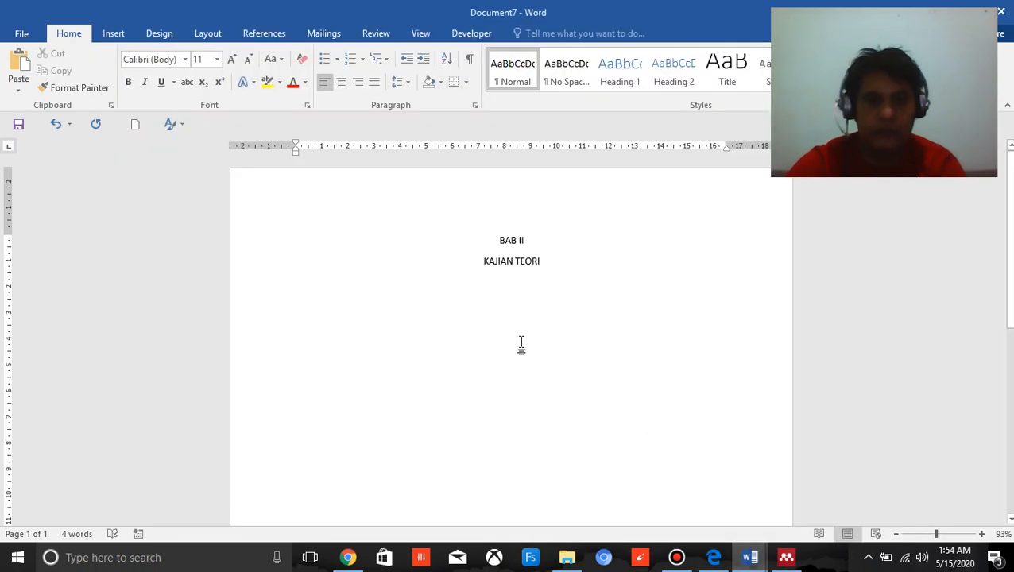
pyautogui.hotkey('ctrl', 'v')
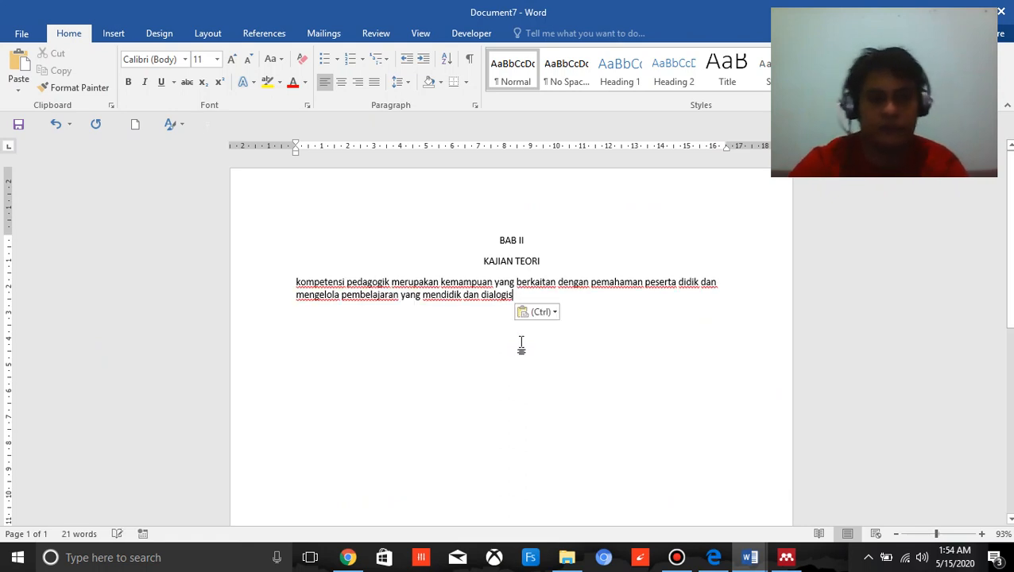
# Indent the pasted paragraph's first line, capitalise "Kompetensi" and end the sentence with a space and a full stop.
pyautogui.click(263, 33)
pyautogui.click(421, 295)
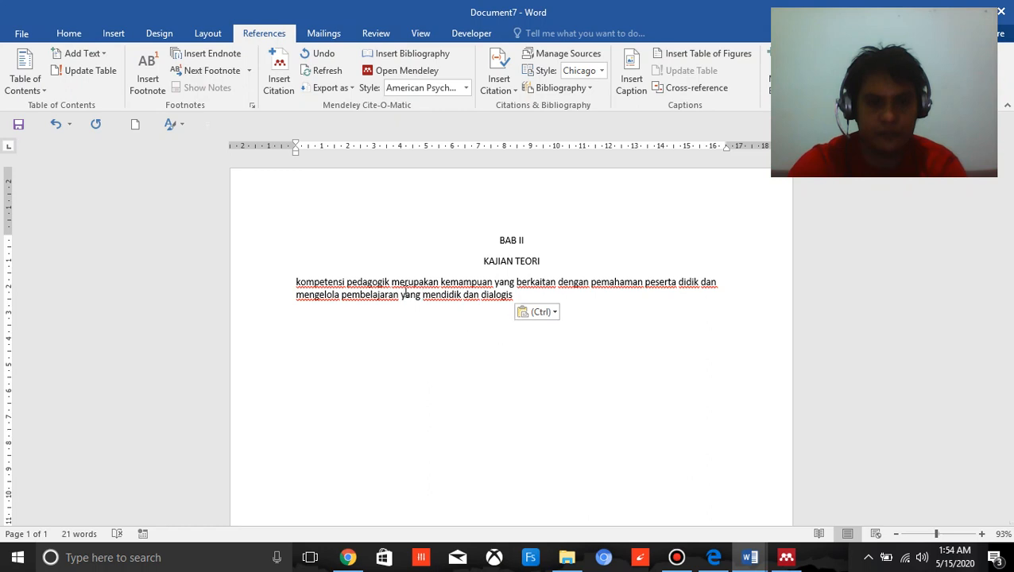
pyautogui.press('Tab')
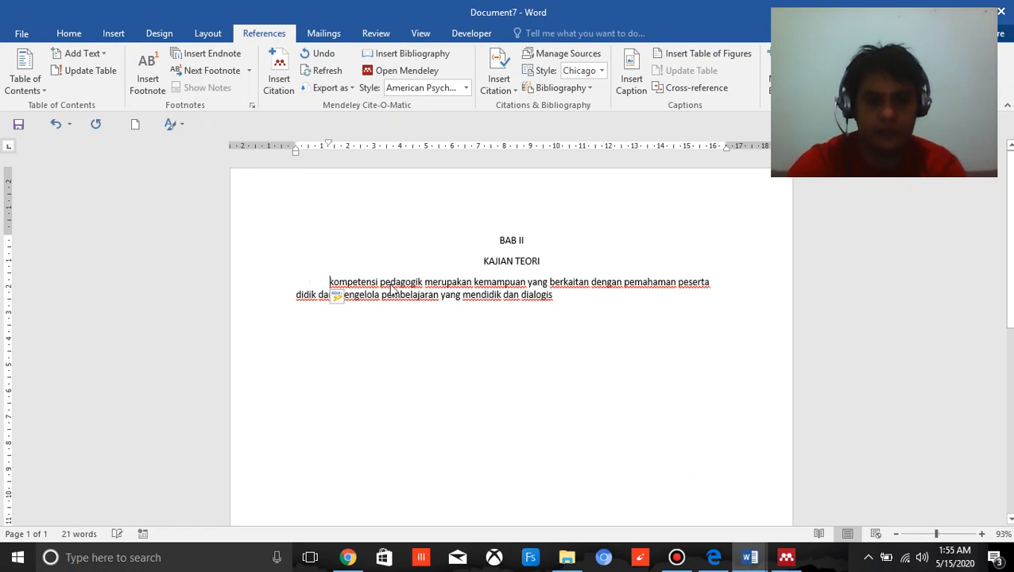
pyautogui.press('Delete')
pyautogui.press('capslock')
pyautogui.write('K')
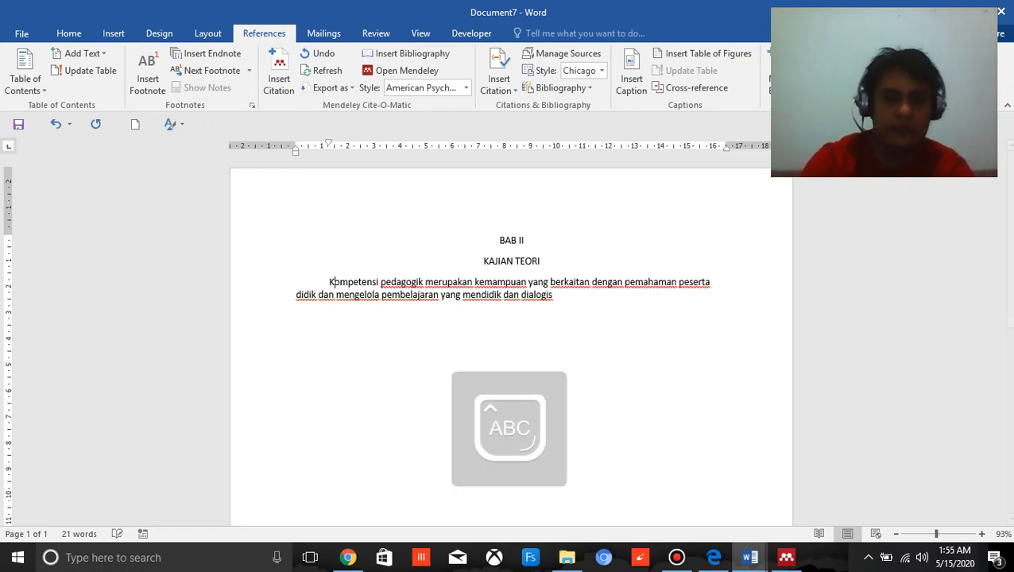
pyautogui.click(552, 300)
pyautogui.write('.')
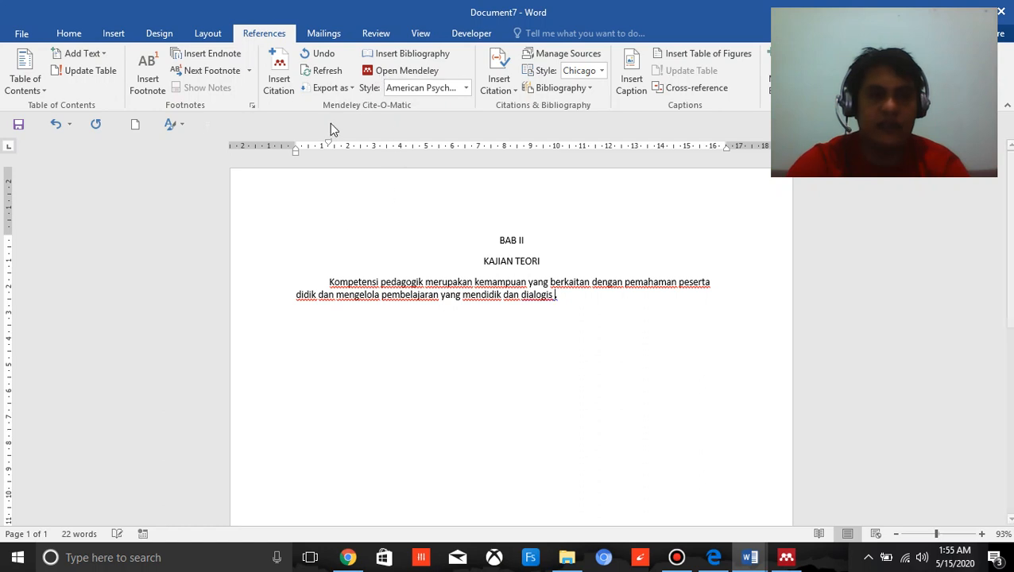
# Insert a Mendeley citation of the Pedagogic Competency article before the full stop and start a new paragraph after it.
pyautogui.click(286, 88)
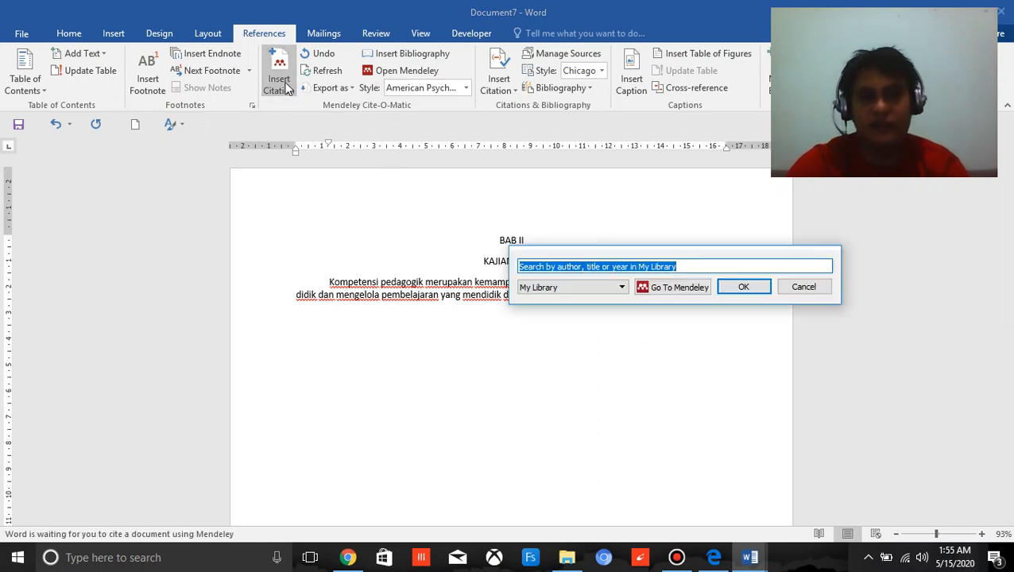
pyautogui.click(671, 289)
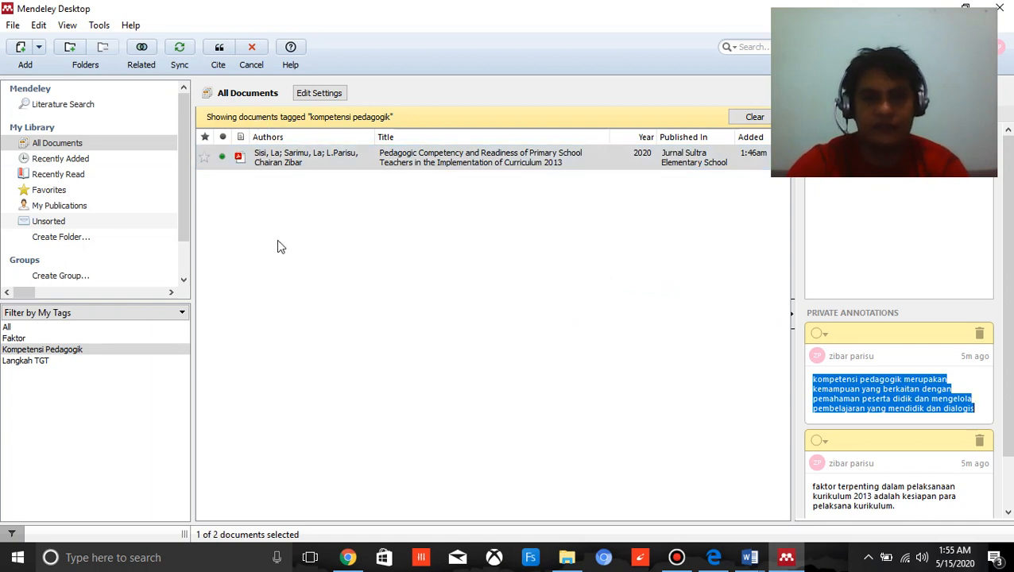
pyautogui.click(389, 156)
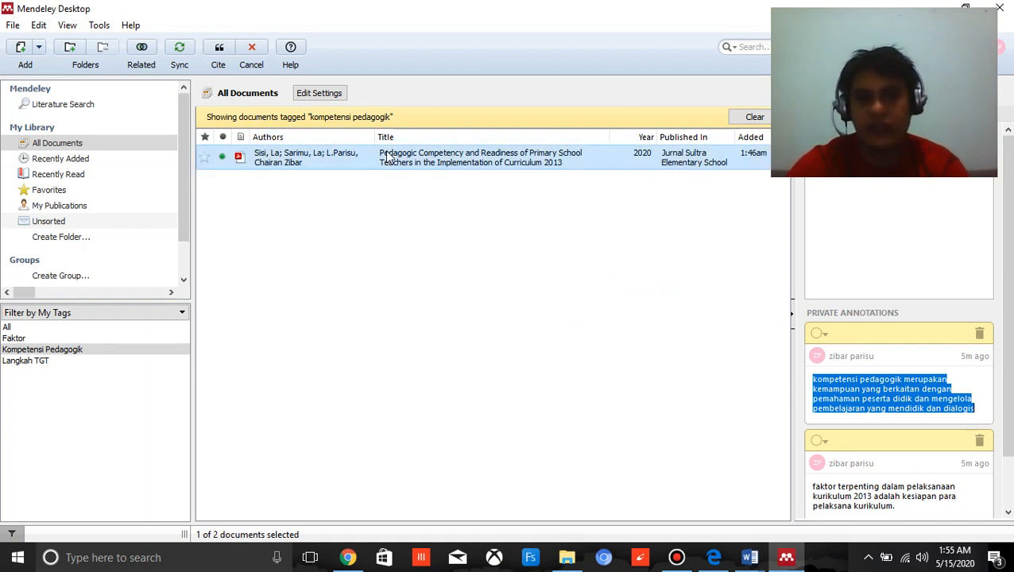
pyautogui.click(219, 49)
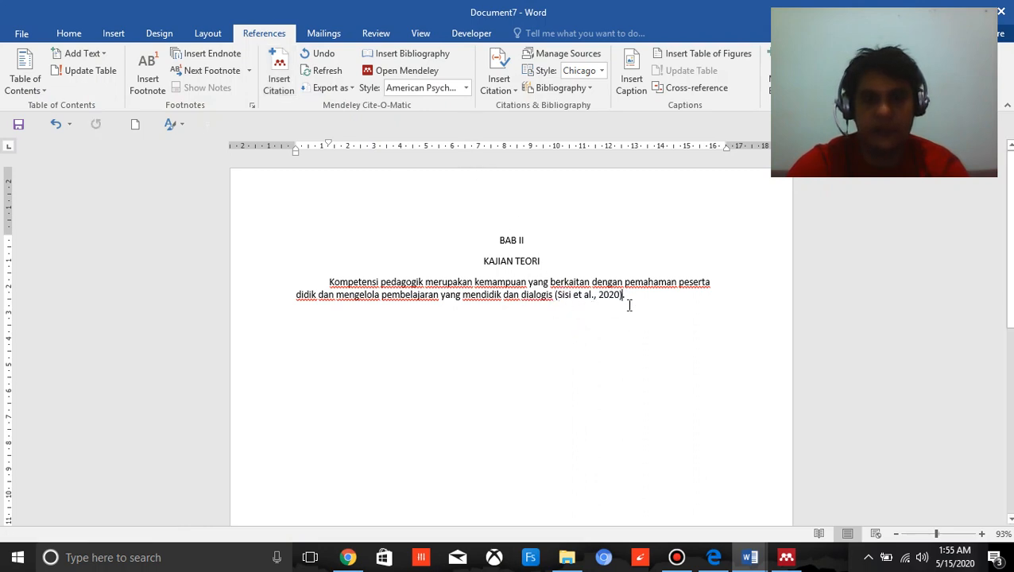
pyautogui.write('.')
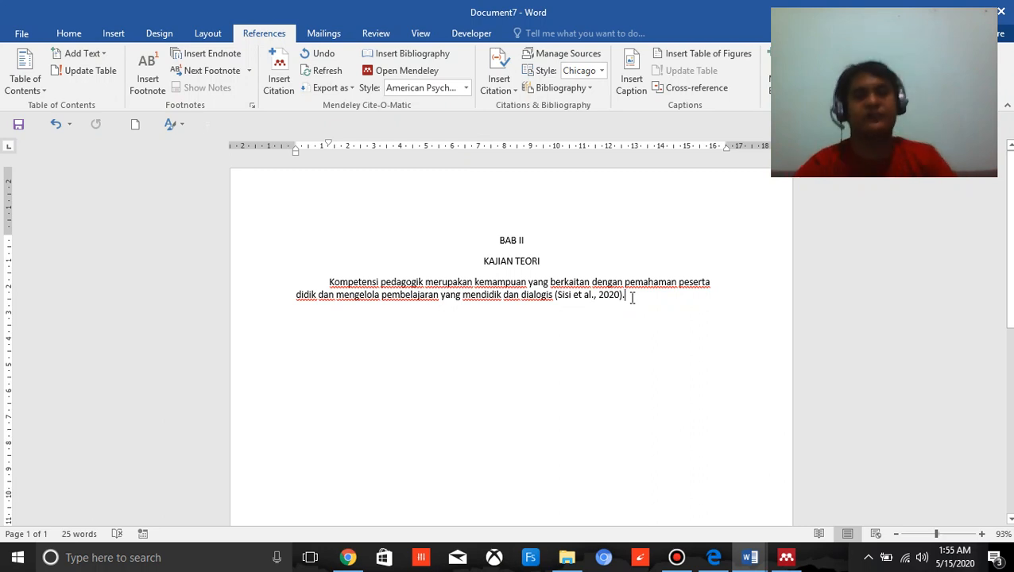
pyautogui.press('Return')
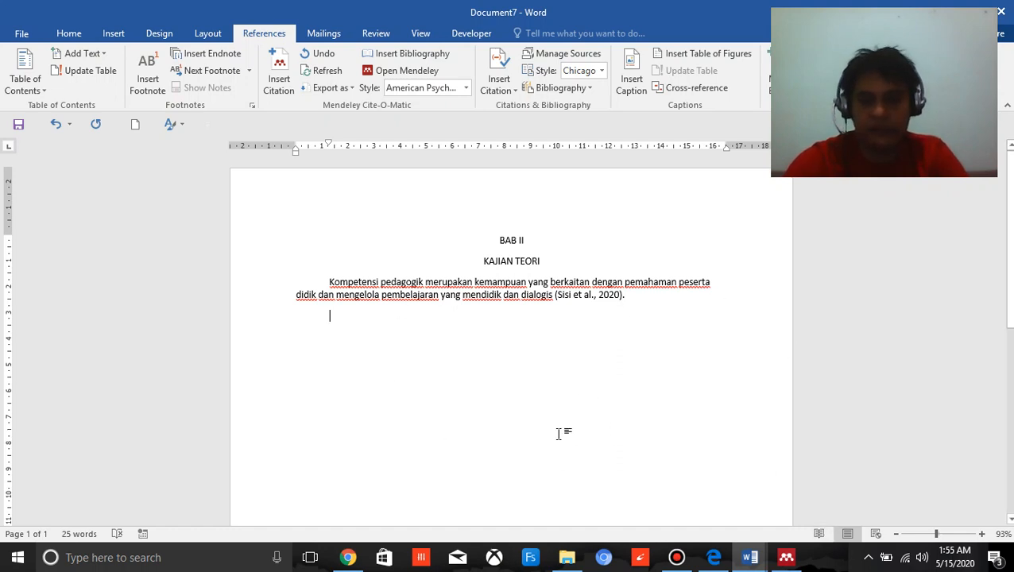
# In Mendeley Desktop, filter by the tag "Langkah TGT", open the learning method article and copy its private annotation.
pyautogui.click(786, 559)
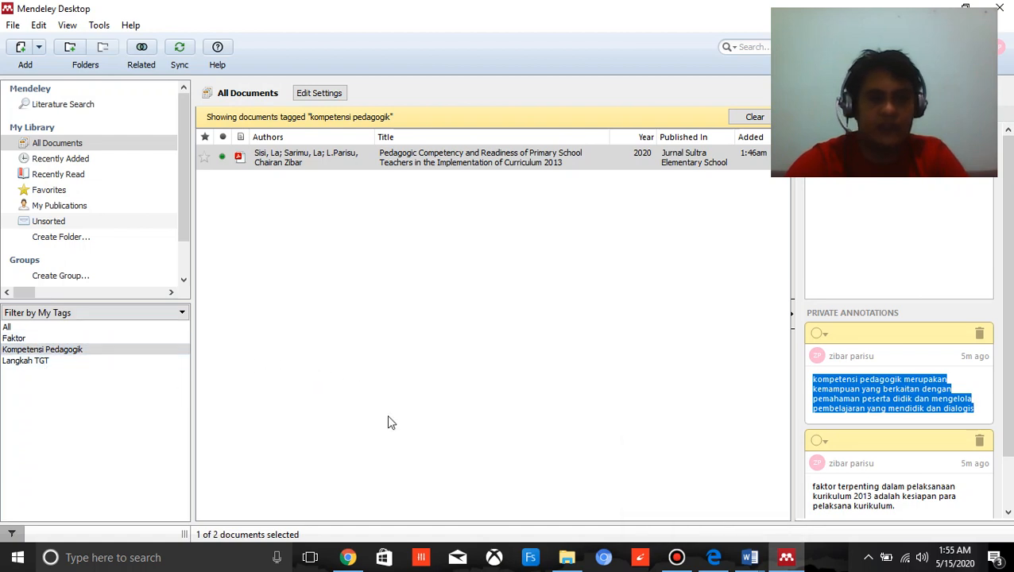
pyautogui.click(50, 361)
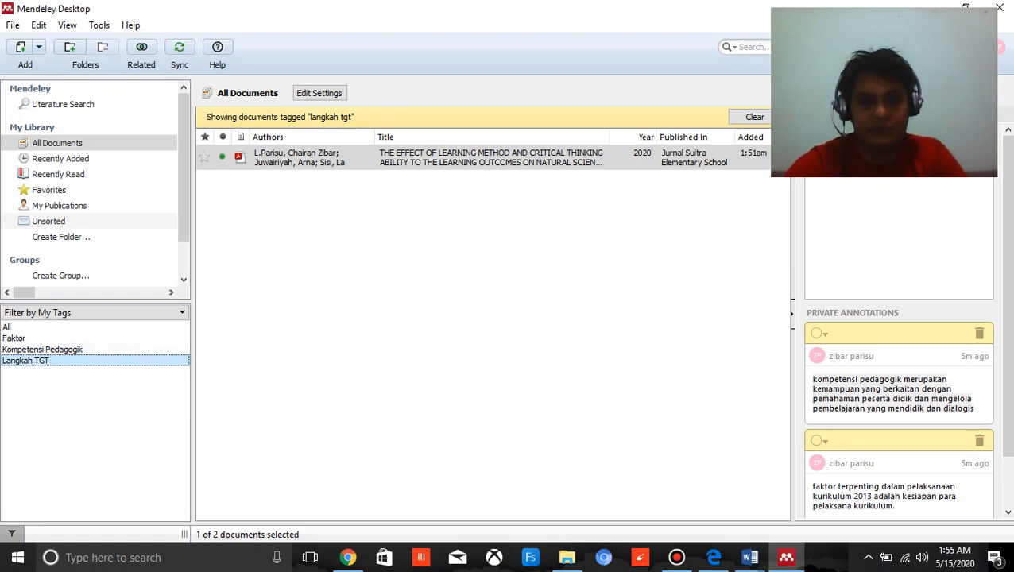
pyautogui.scroll(-1, 885, 346)
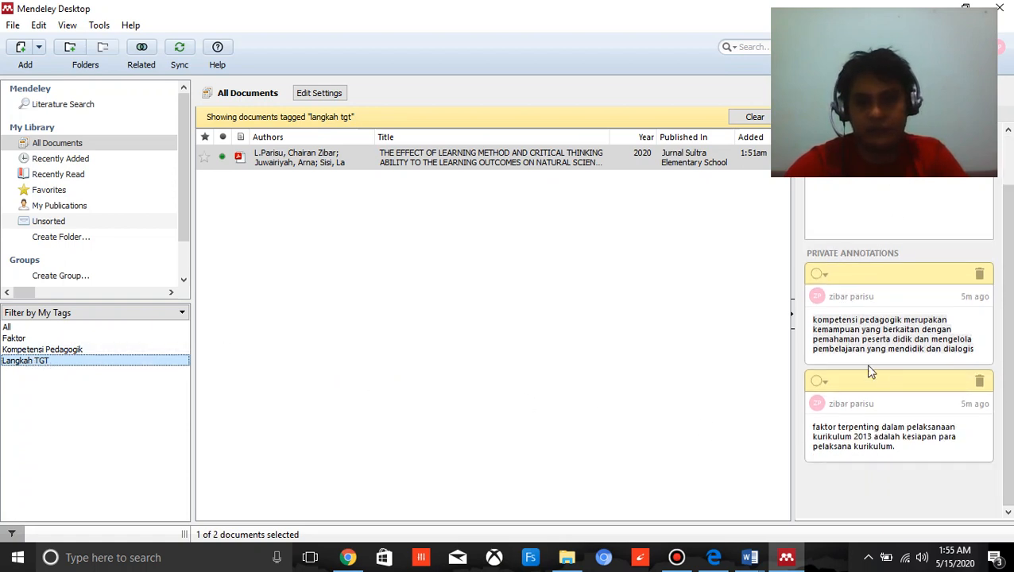
pyautogui.scroll(1, 857, 358)
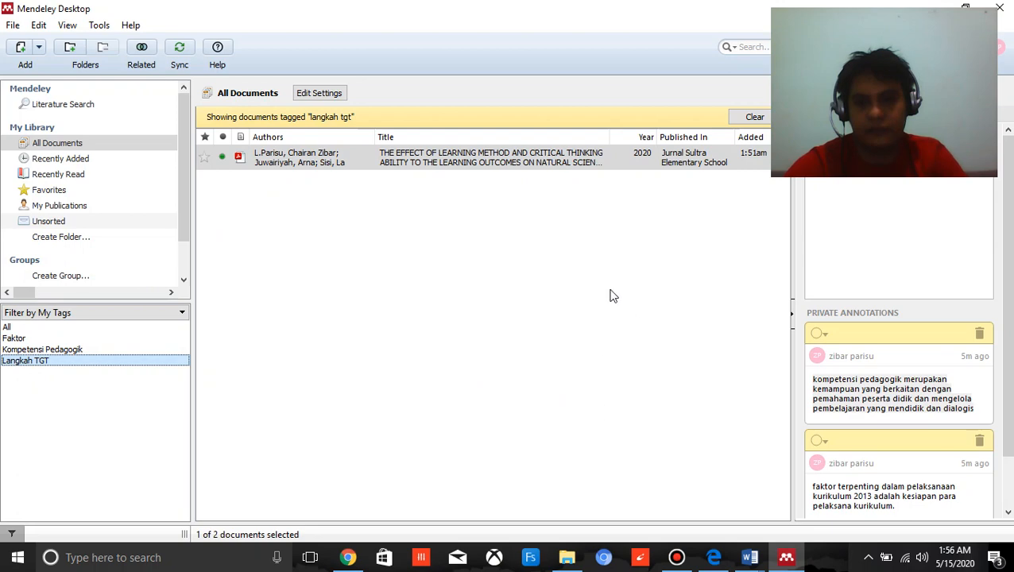
pyautogui.click(403, 157)
pyautogui.doubleClick(401, 154)
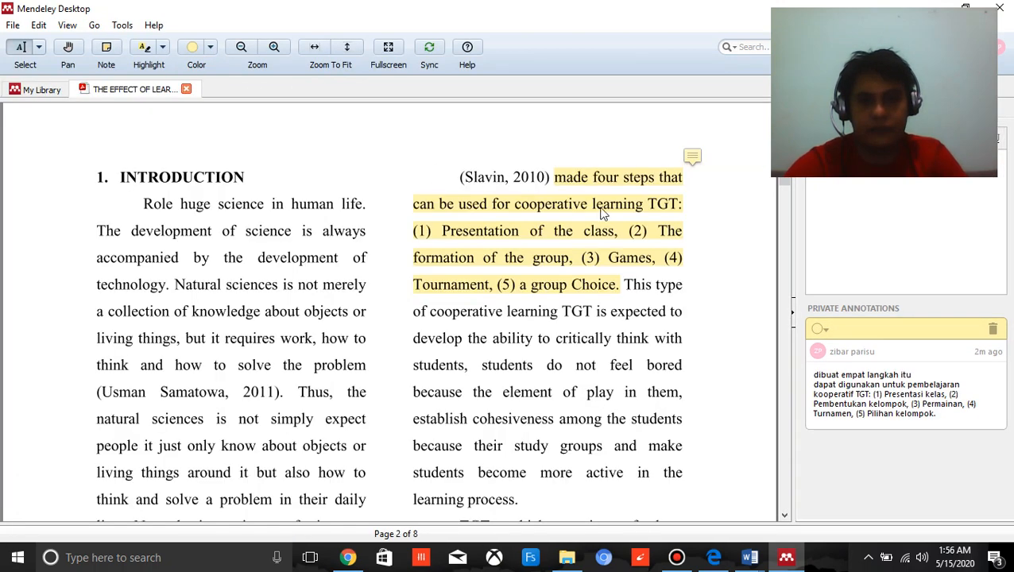
pyautogui.moveTo(812, 380); pyautogui.dragTo(934, 415)
pyautogui.hotkey('ctrl', 'c')
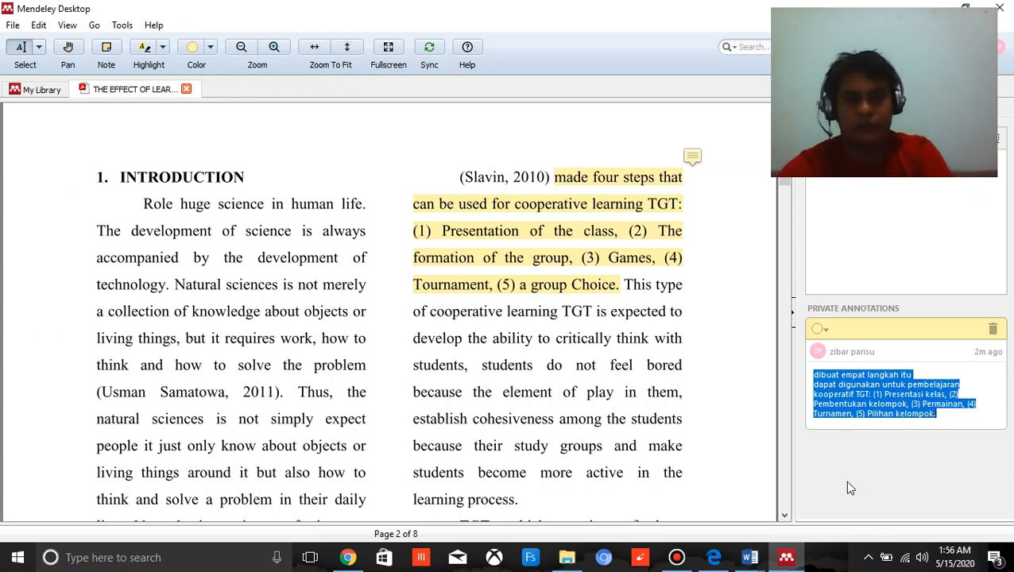
# Return to Document7 in Word and paste the copied TGT steps annotation as the second paragraph.
pyautogui.click(750, 557)
pyautogui.click(800, 514)
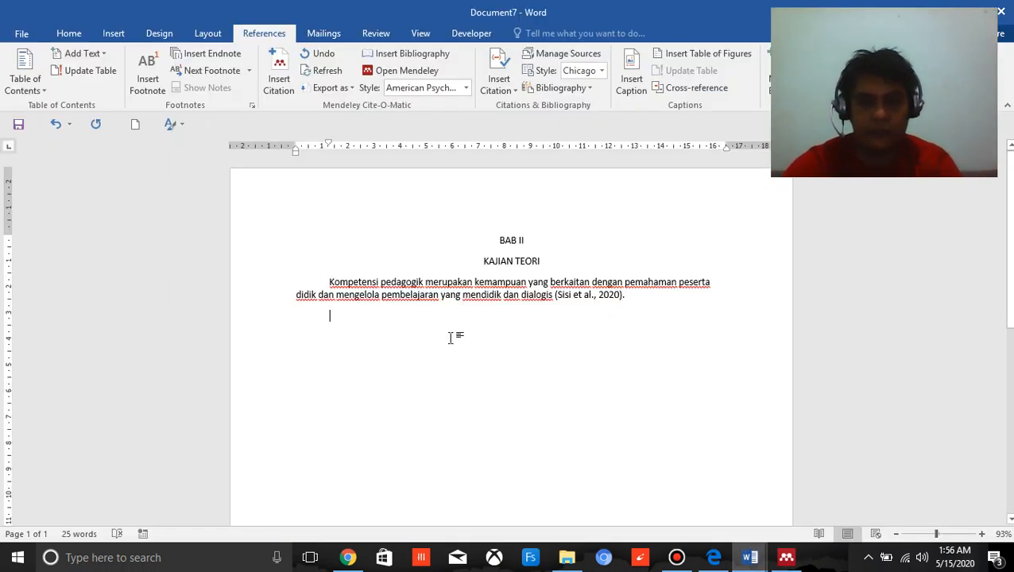
pyautogui.hotkey('ctrl', 'v')
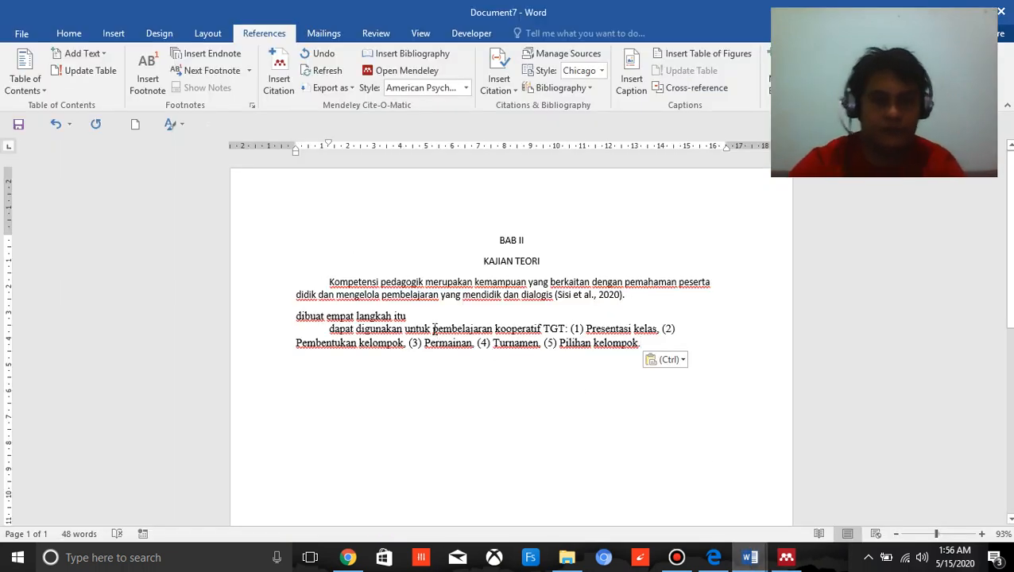
# Join the line "dibuat empat langkah itu" with the text following it and indent the paragraph's first line.
pyautogui.click(429, 315)
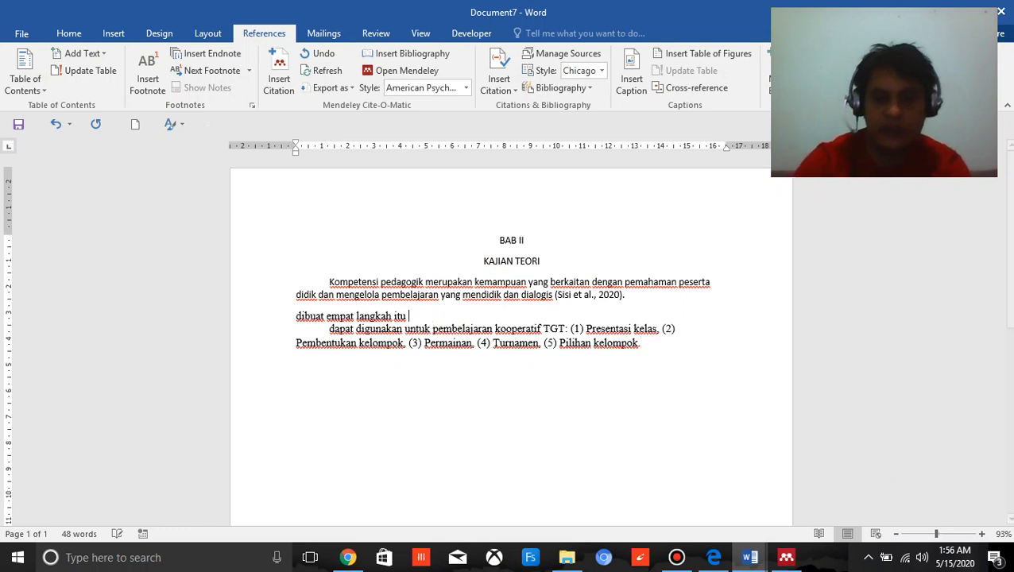
pyautogui.press('Delete')
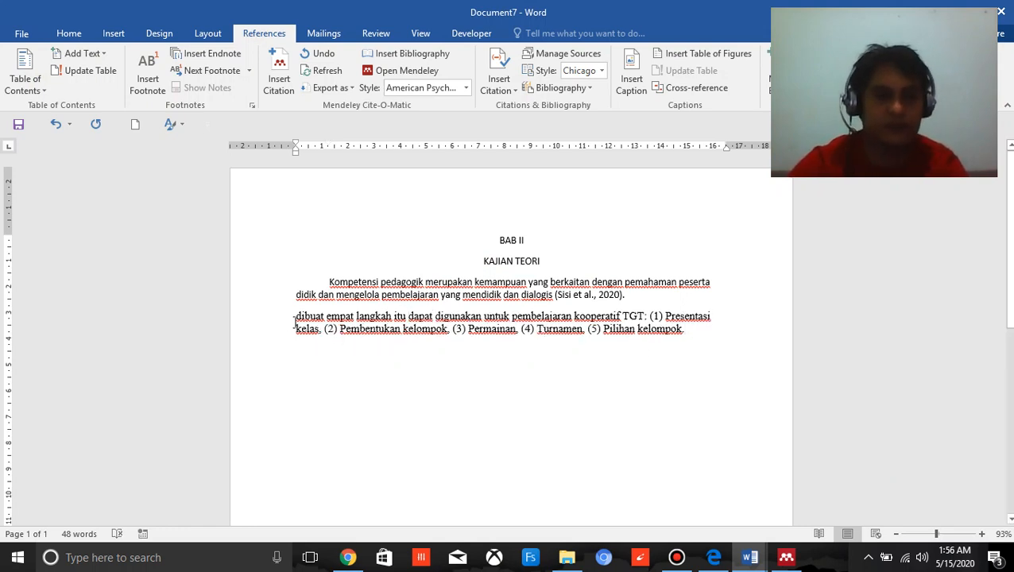
pyautogui.click(290, 318)
pyautogui.press('Tab')
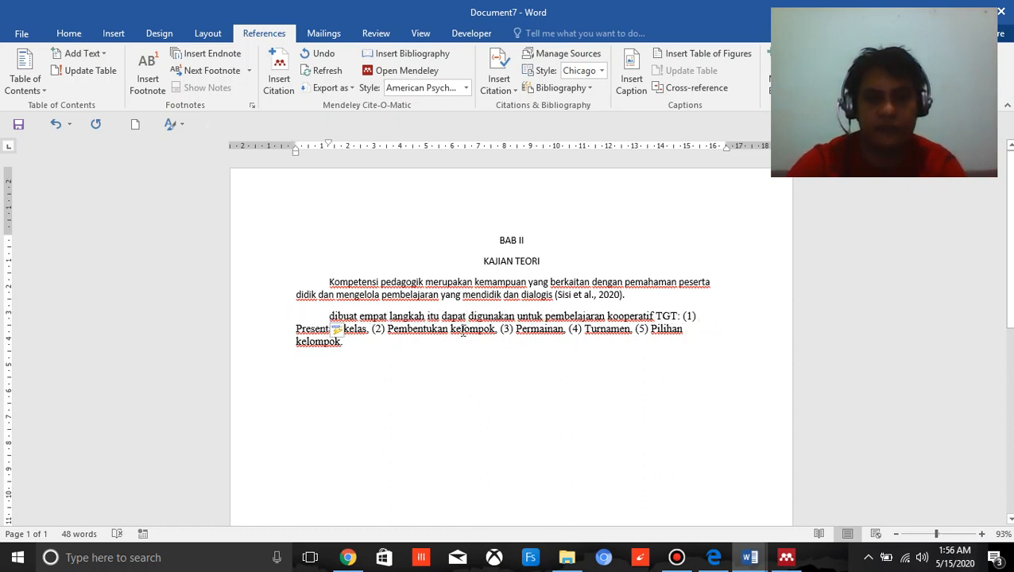
# Justify the TGT steps paragraph and insert a Mendeley citation of the learning method article after "kelompok", before the full stop.
pyautogui.hotkey('ctrl', 'j')
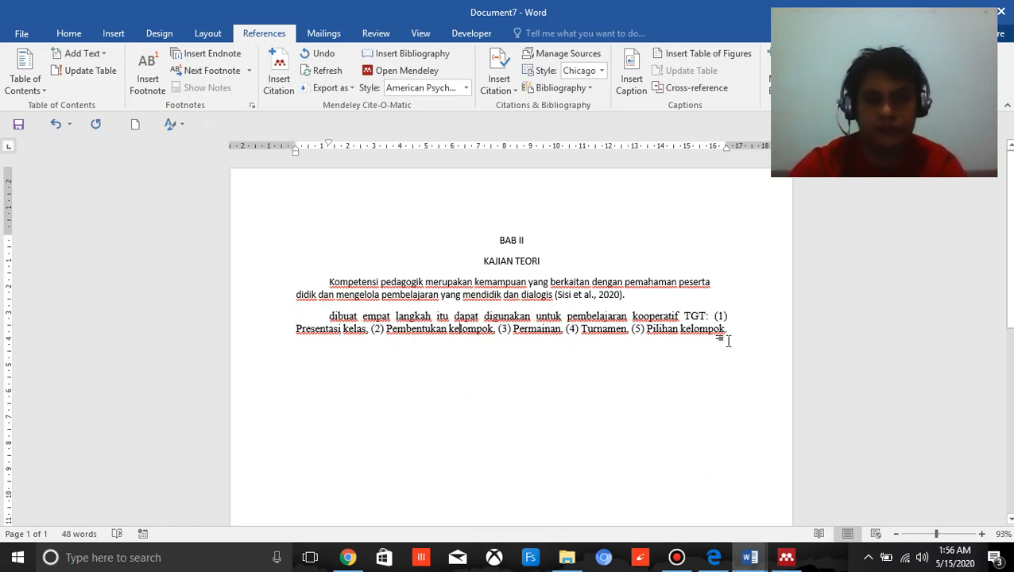
pyautogui.hotkey('shift', 'Return')
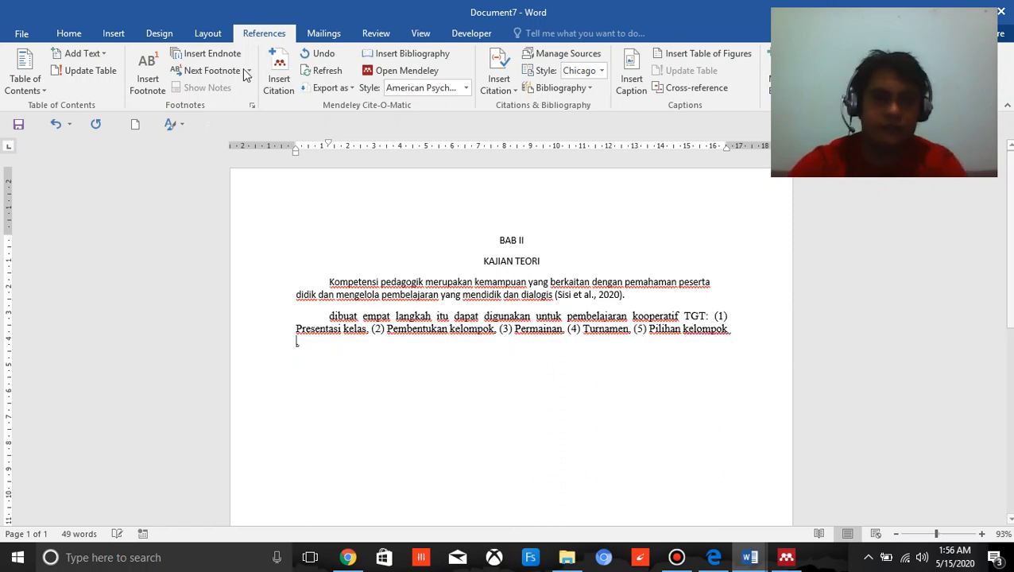
pyautogui.click(284, 75)
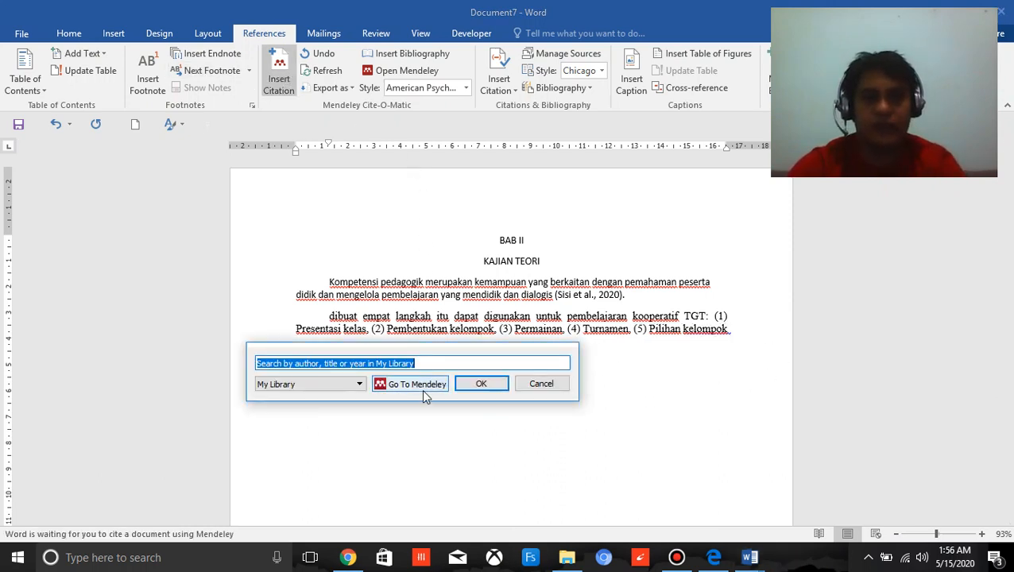
pyautogui.click(423, 388)
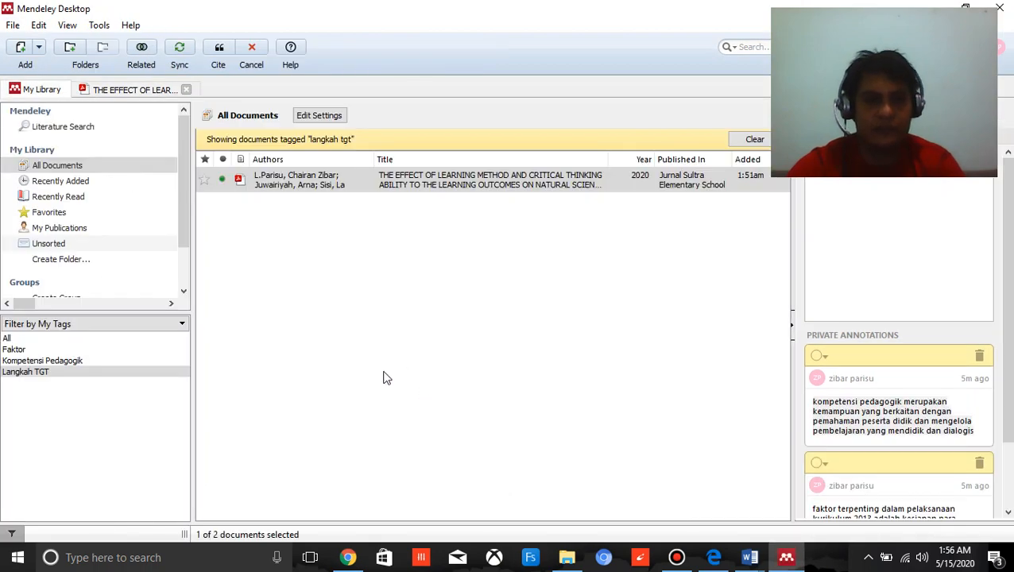
pyautogui.click(219, 49)
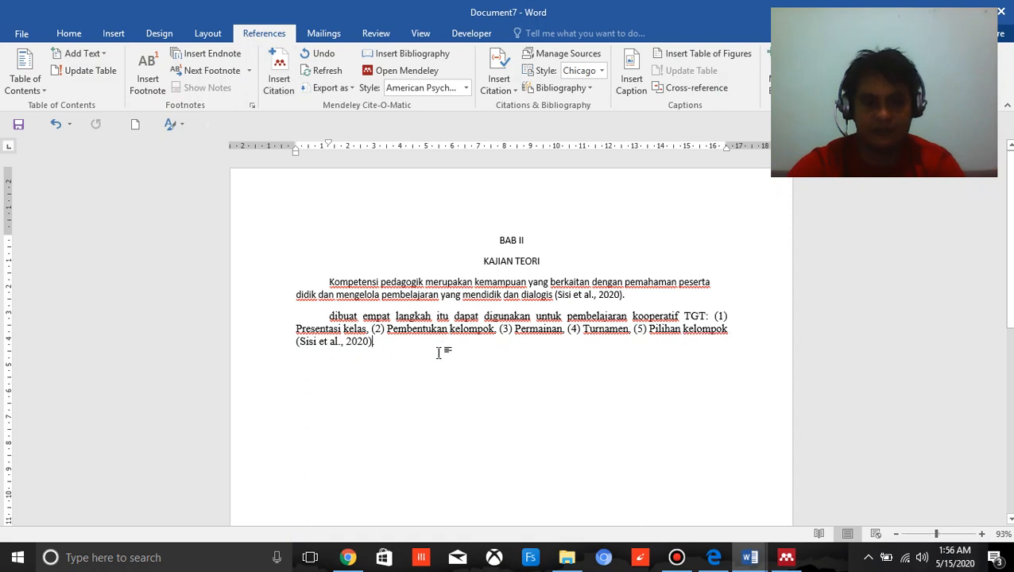
pyautogui.write('.')
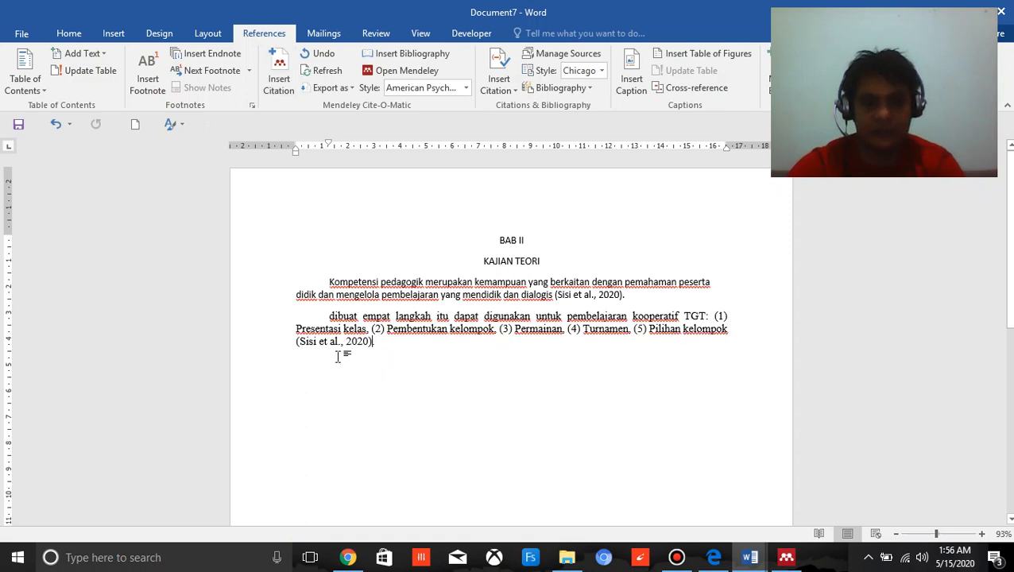
# Undo the citation in the TGT paragraph and retype the final "k" of "kelompok" and the space before the full stop.
pyautogui.click(397, 340)
pyautogui.hotkey('ctrl', 'z')
pyautogui.hotkey('ctrl', 'z')
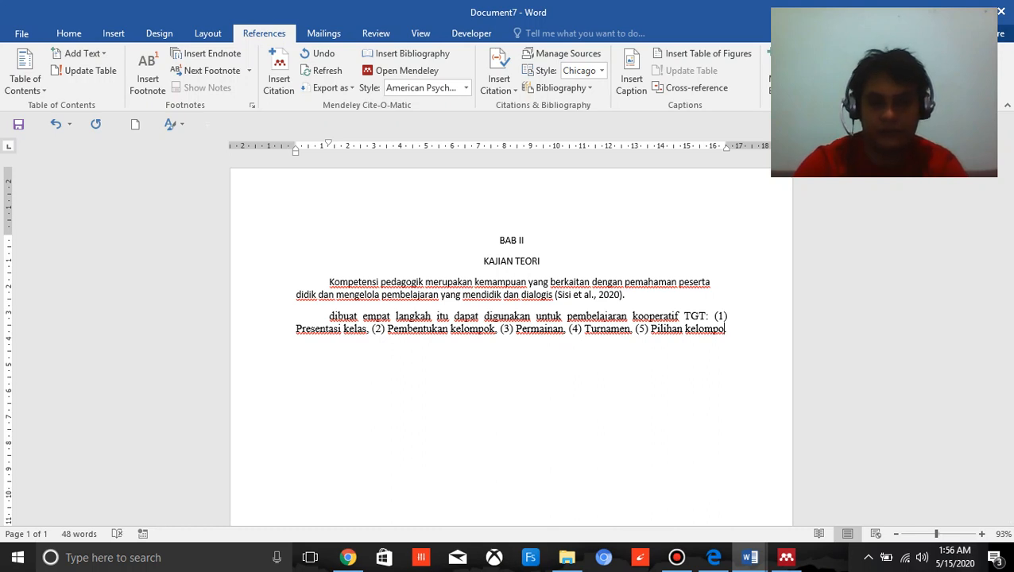
pyautogui.write('K')
pyautogui.press('BackSpace')
pyautogui.press('capslock')
pyautogui.write('k.')
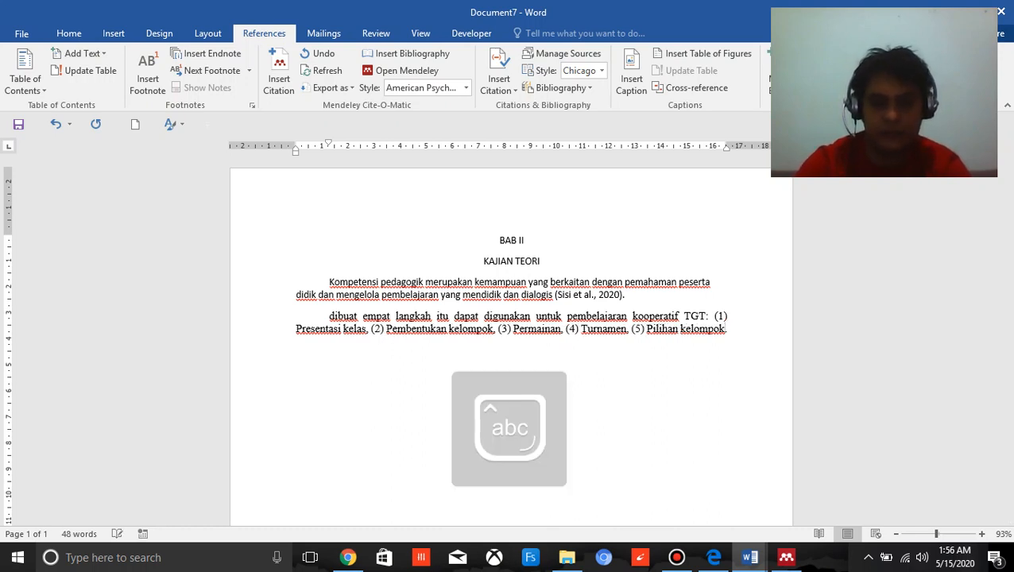
pyautogui.press('Return')
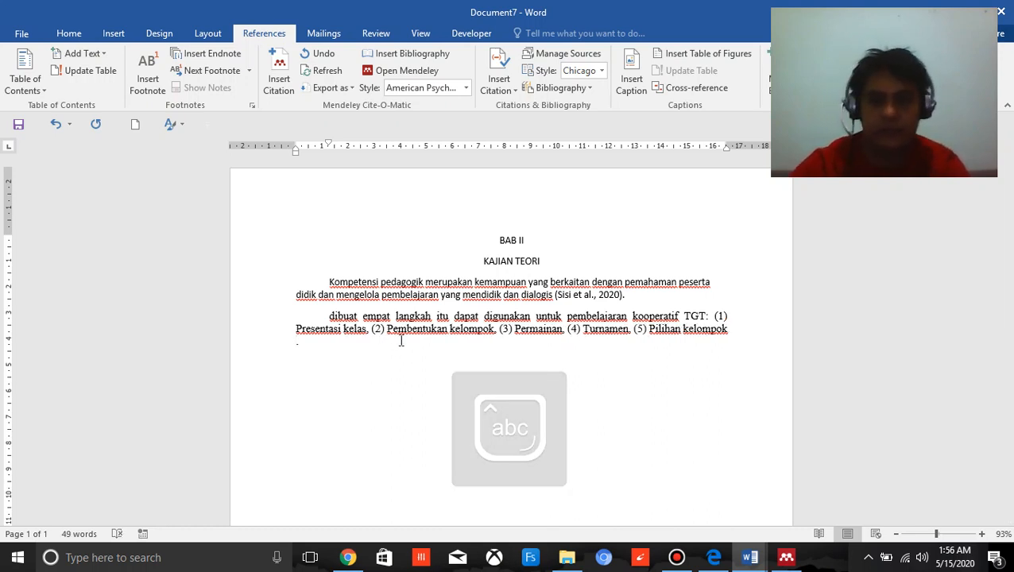
# In Mendeley Desktop, open the learning method article and examine its highlighted passage on the cooperative TGT steps.
pyautogui.click(786, 555)
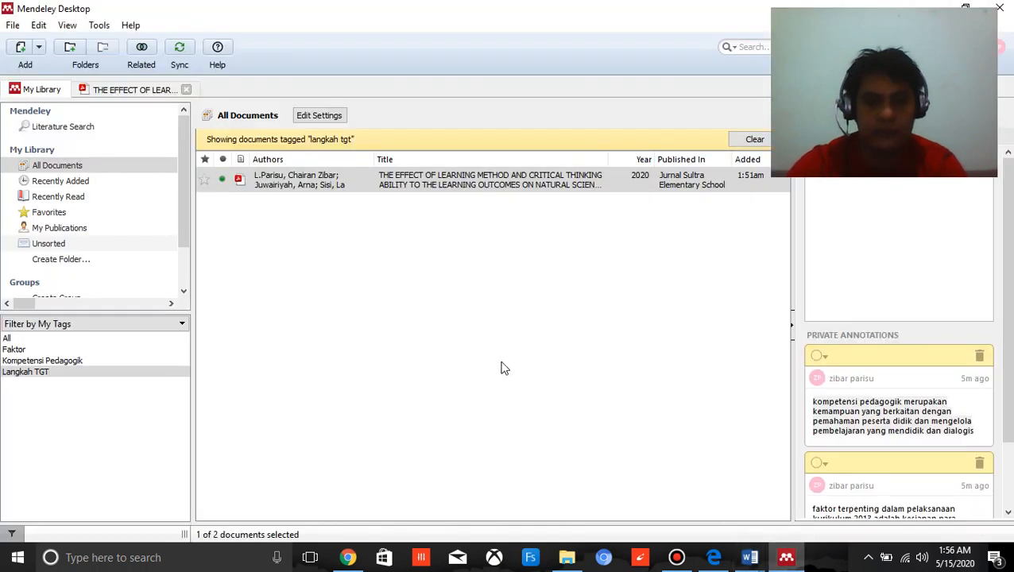
pyautogui.click(481, 179)
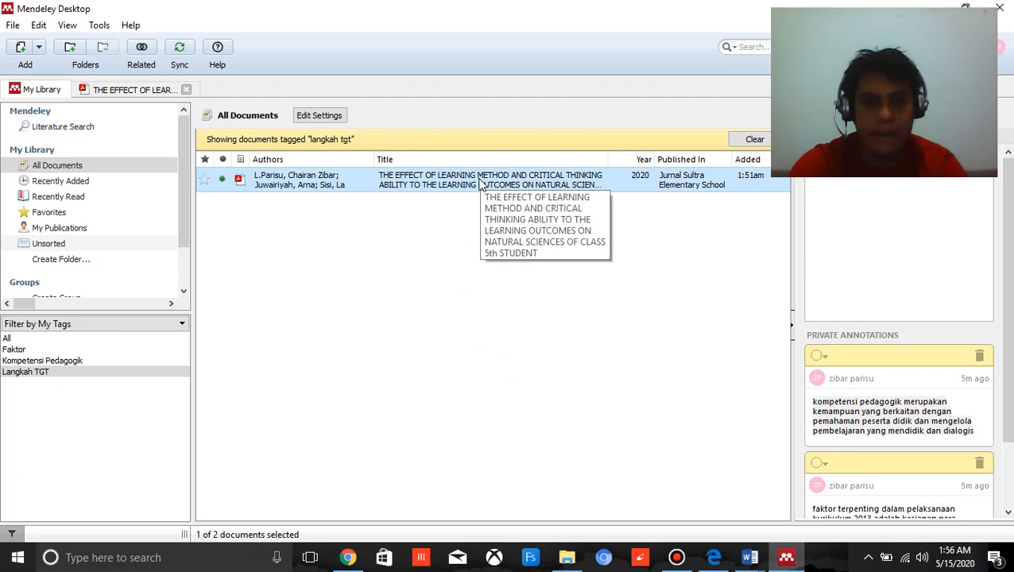
pyautogui.doubleClick(356, 186)
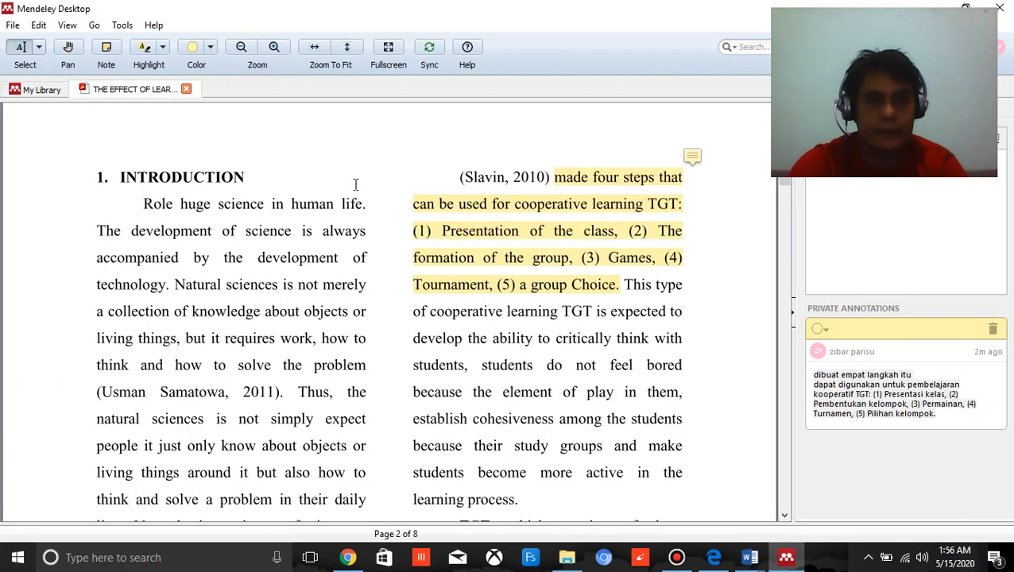
pyautogui.click(582, 207)
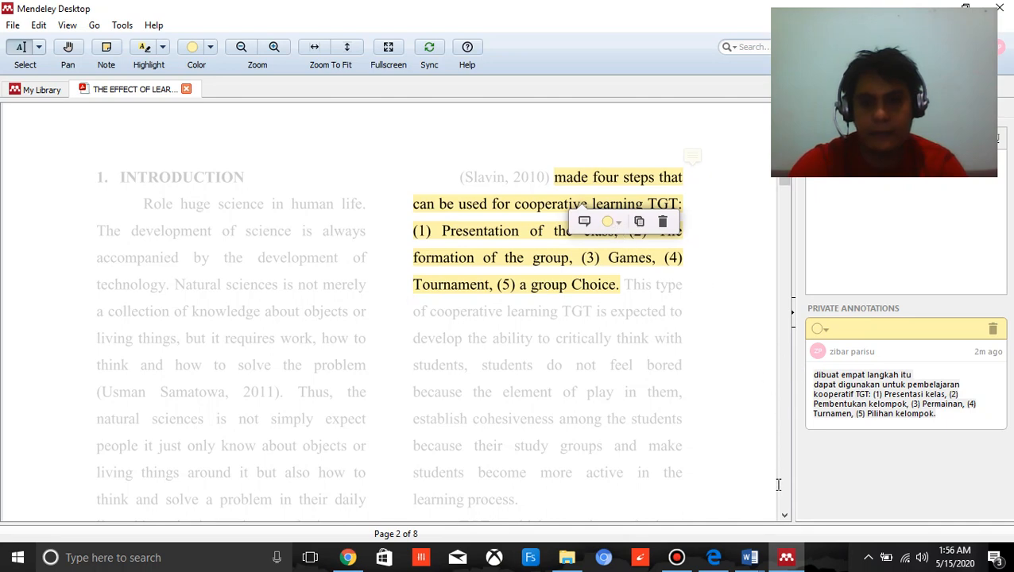
# Return to Document7 in Word and restore the learning method article's citation before the TGT paragraph's full stop.
pyautogui.click(750, 557)
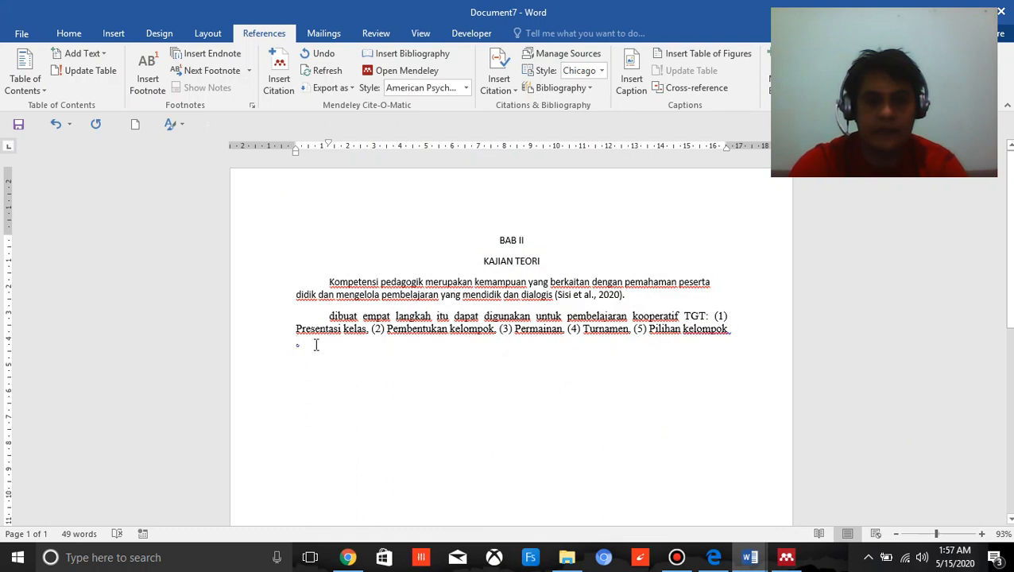
pyautogui.click(377, 366)
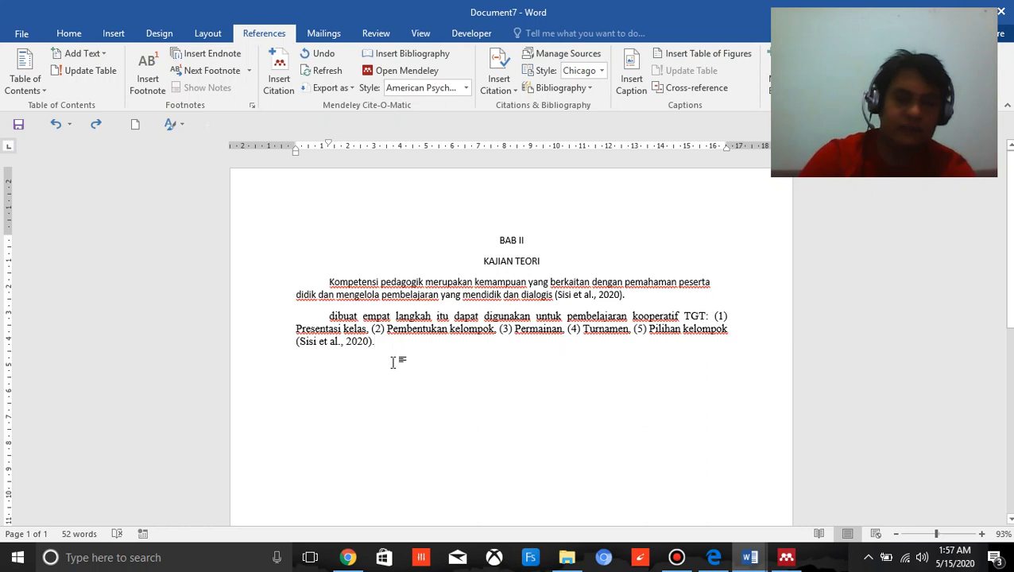
# Start an unindented paragraph below the TGT paragraph and add the centered heading "DAFTAR PUSTAKA" with a new line under it.
pyautogui.press('Return')
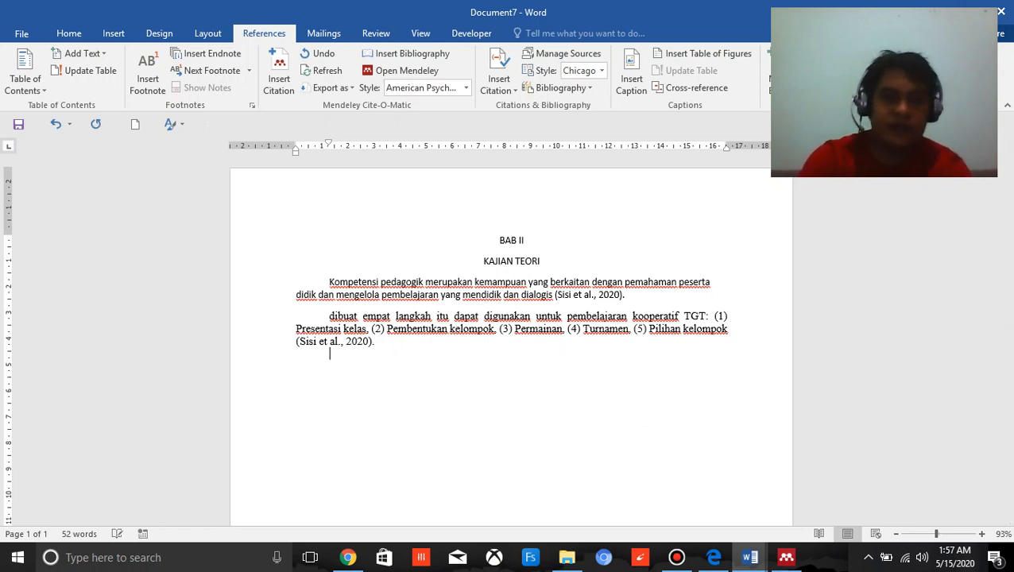
pyautogui.press('BackSpace')
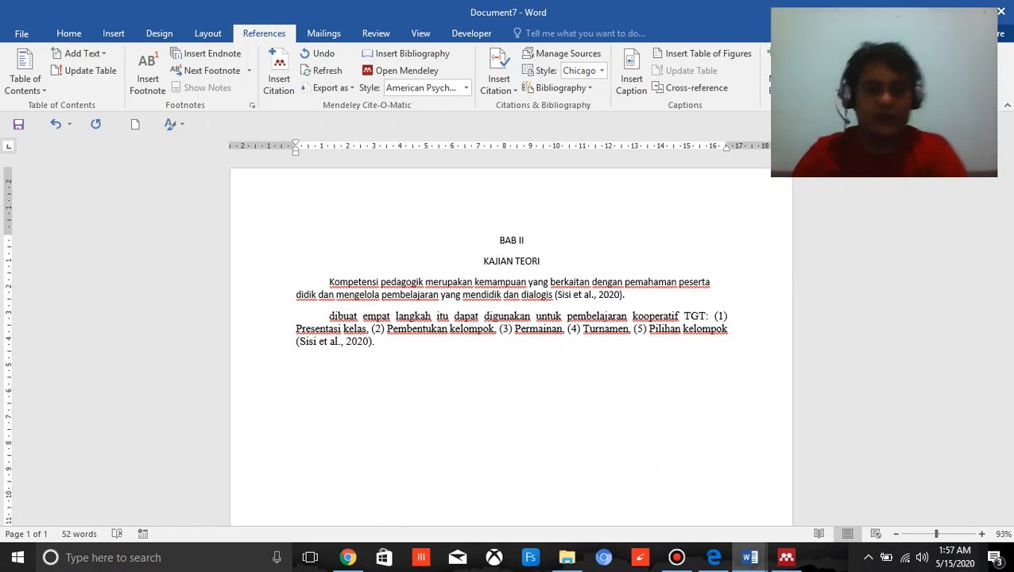
pyautogui.press('capslock')
pyautogui.write('DAFTAR')
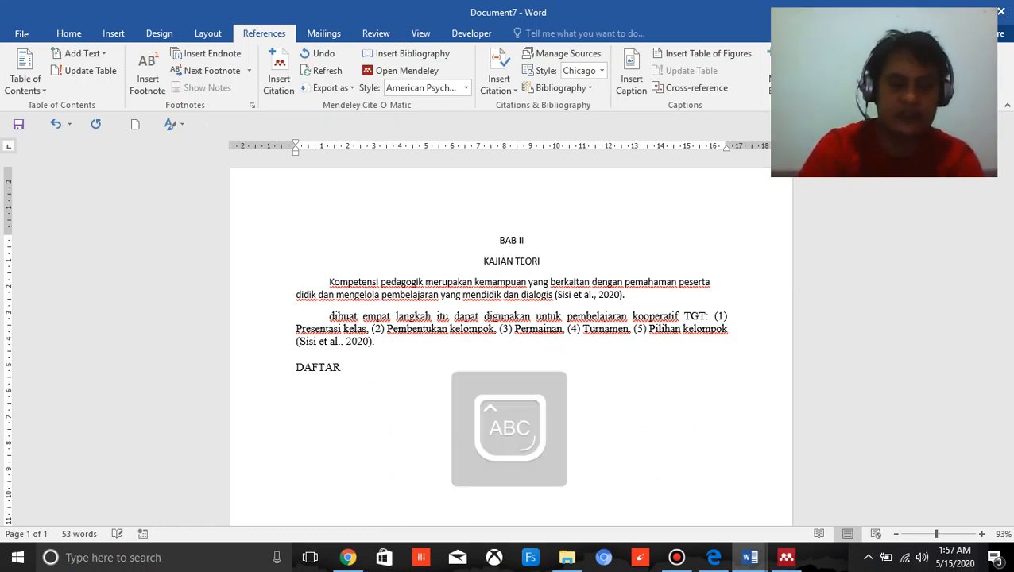
pyautogui.write(' PUSTAKA')
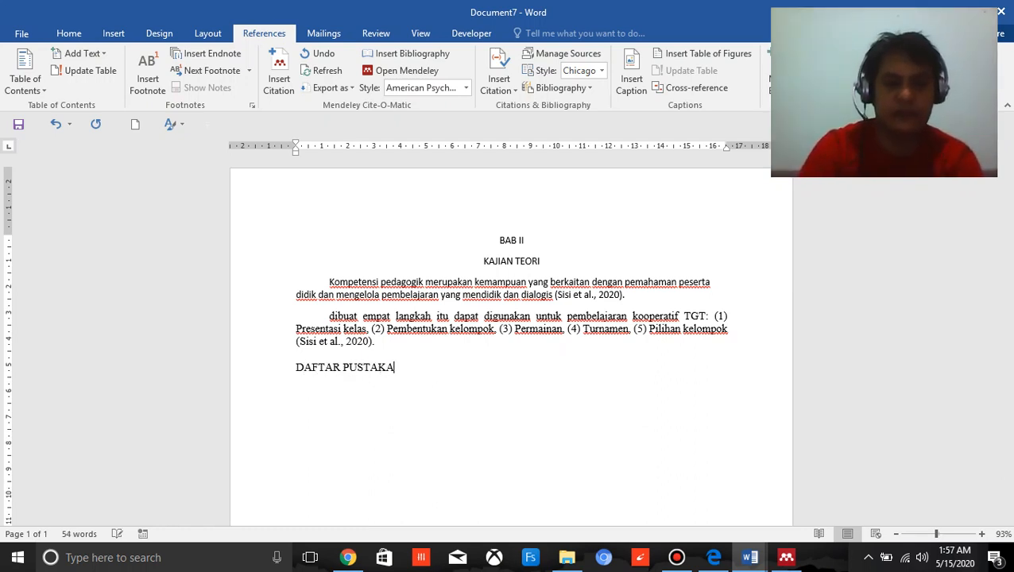
pyautogui.hotkey('ctrl', 'e')
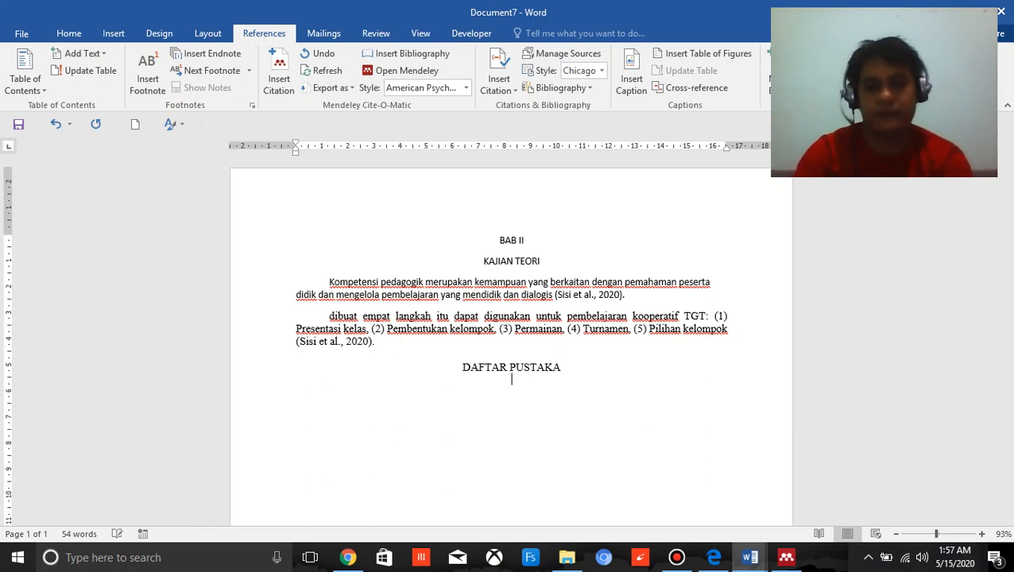
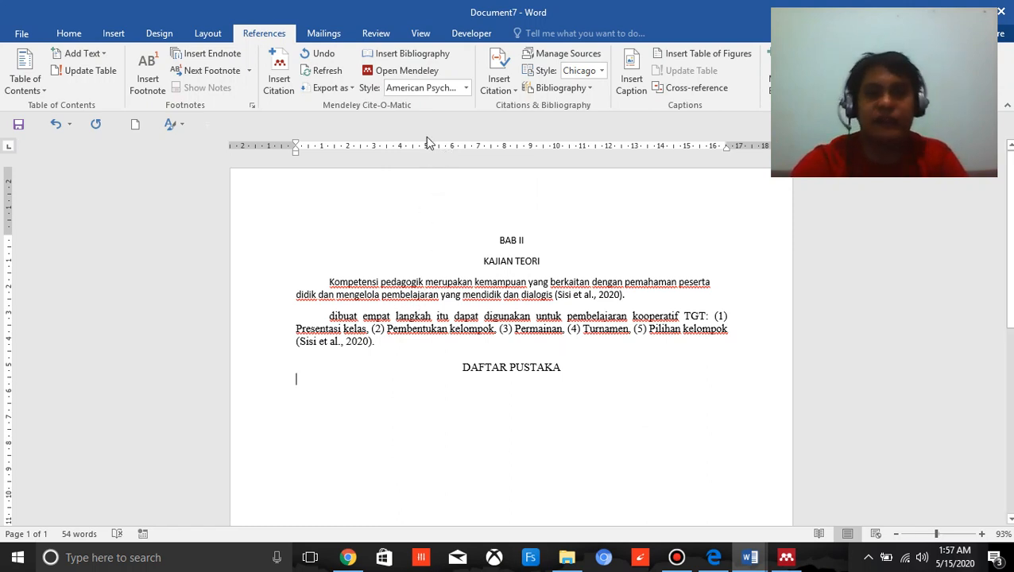
# Insert the Mendeley bibliography under "DAFTAR PUSTAKA" and set the citation style to Chicago Manual of Style 17th edition (author-date).
pyautogui.click(420, 57)
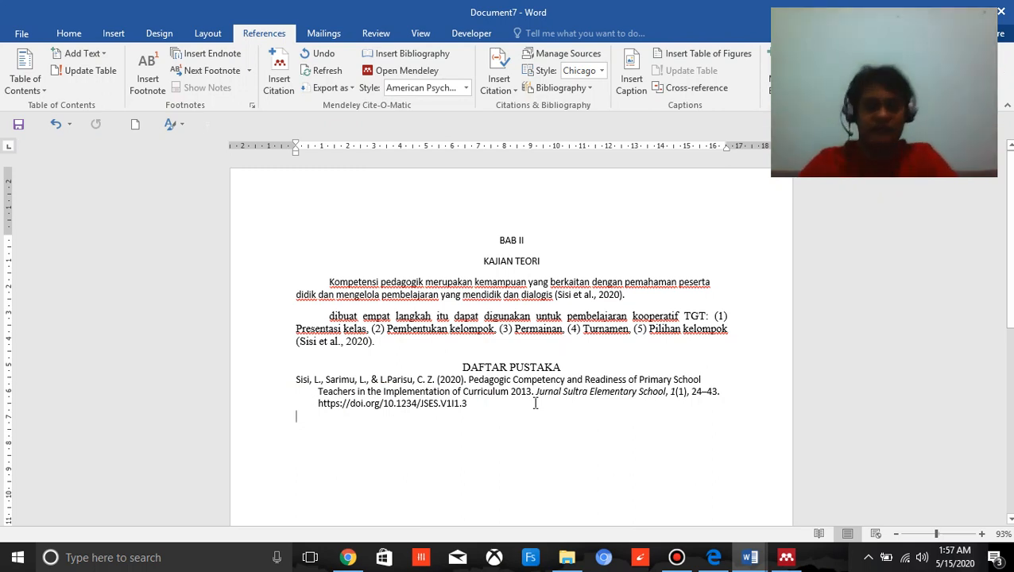
pyautogui.click(468, 88)
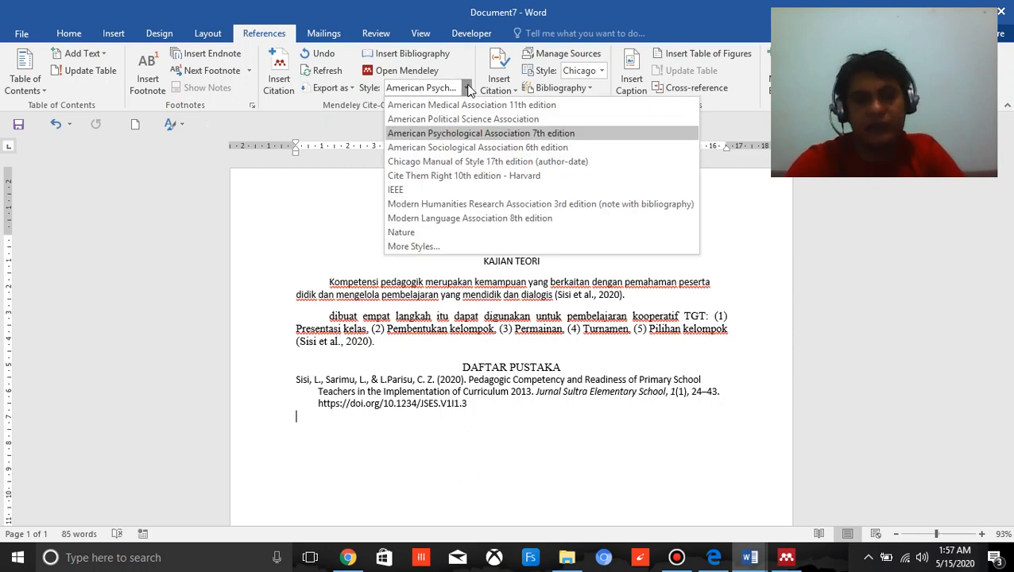
pyautogui.click(481, 161)
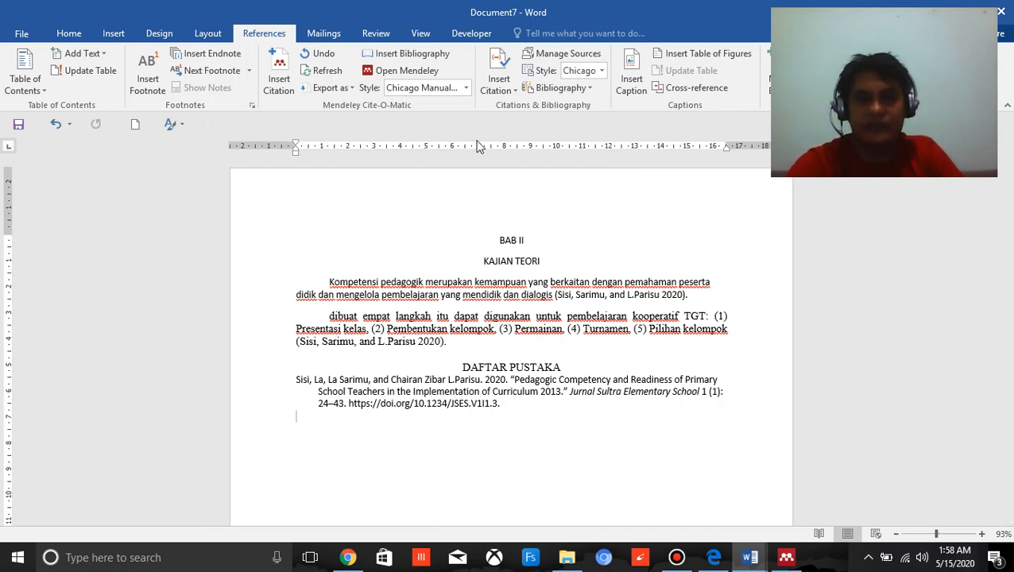
# Examine the built-in Source Manager and its blank form for creating a book source, without adding any source.
pyautogui.click(541, 63)
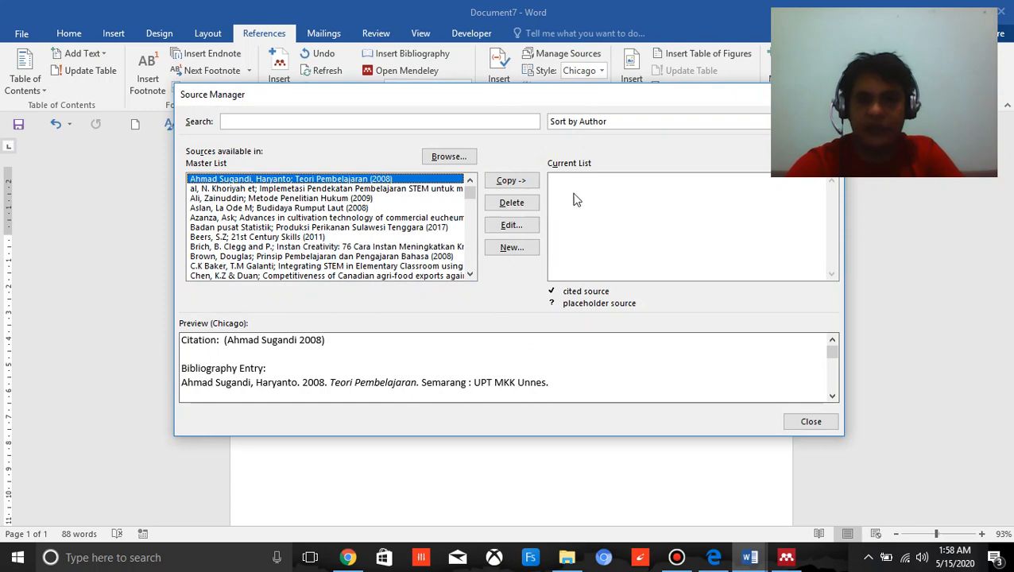
pyautogui.click(513, 247)
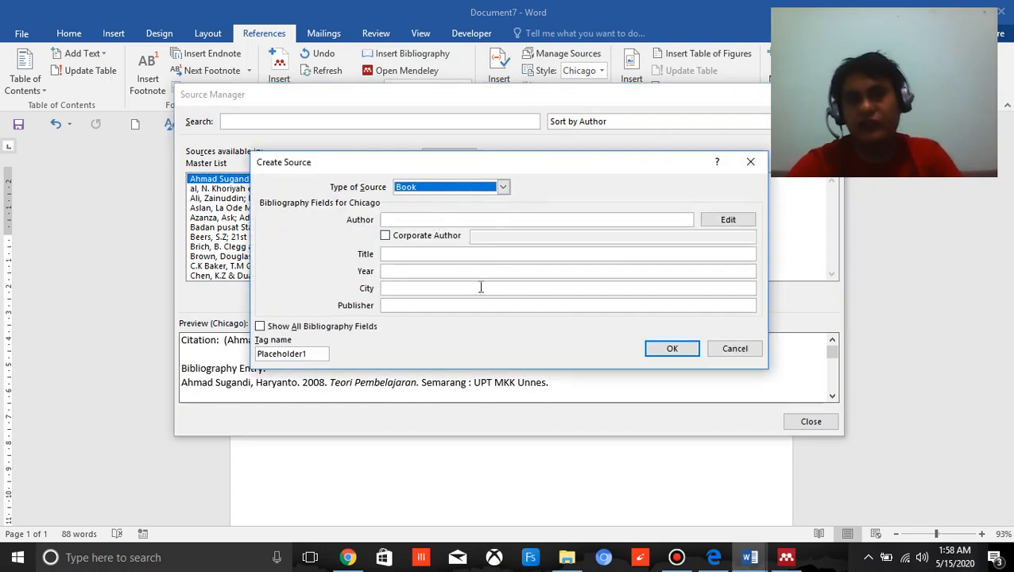
pyautogui.click(729, 351)
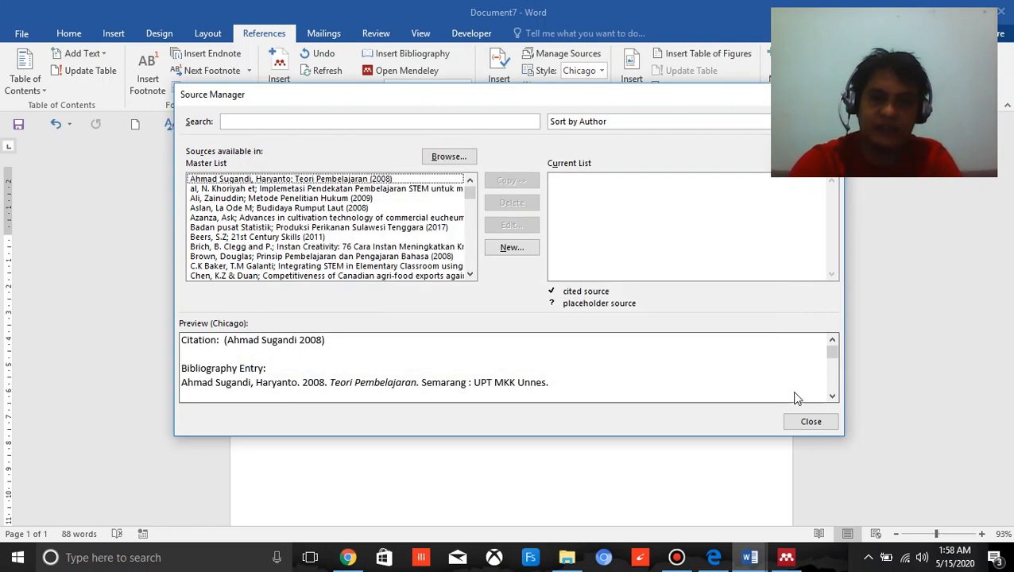
pyautogui.click(810, 422)
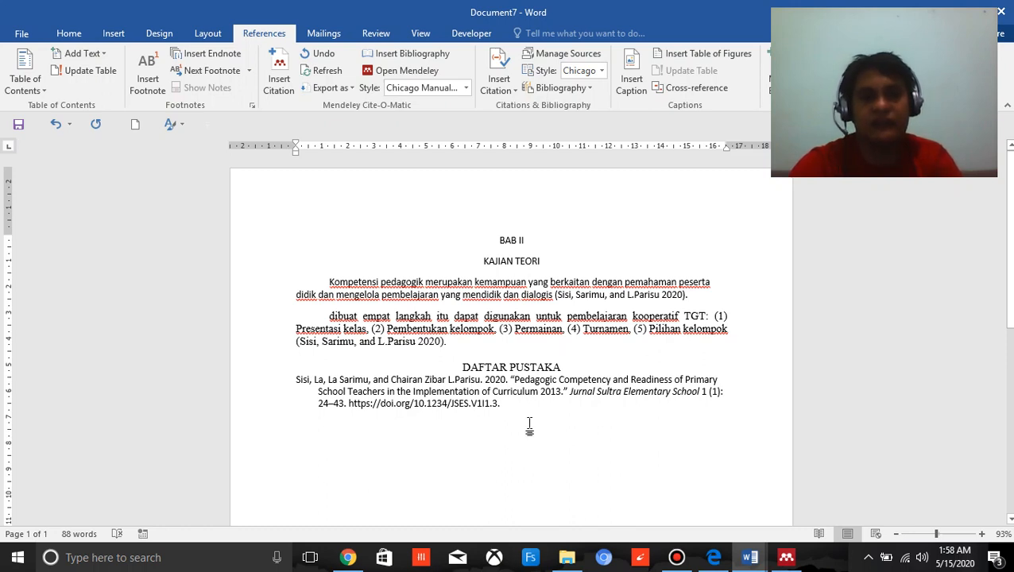
pyautogui.click(559, 55)
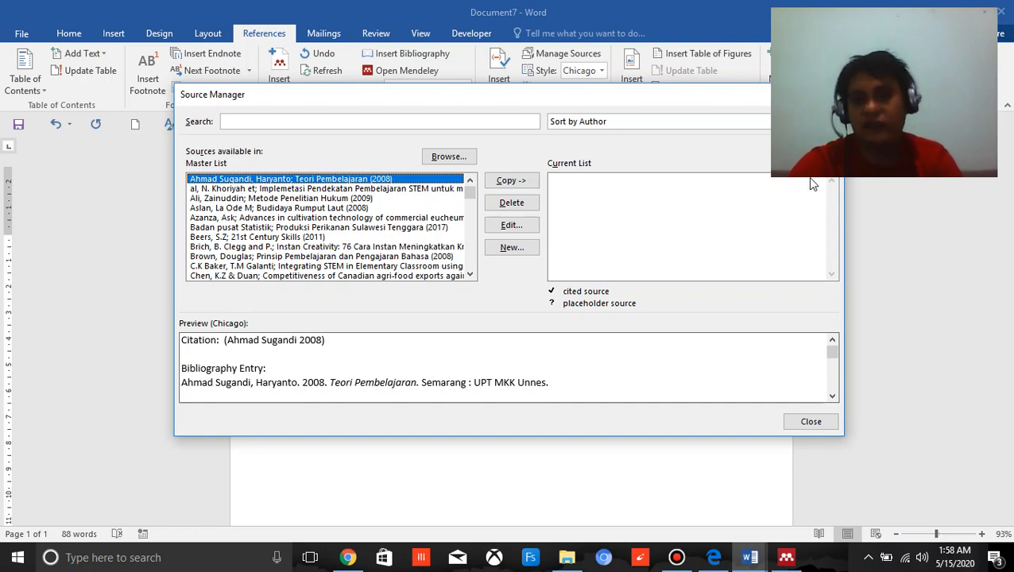
pyautogui.click(824, 421)
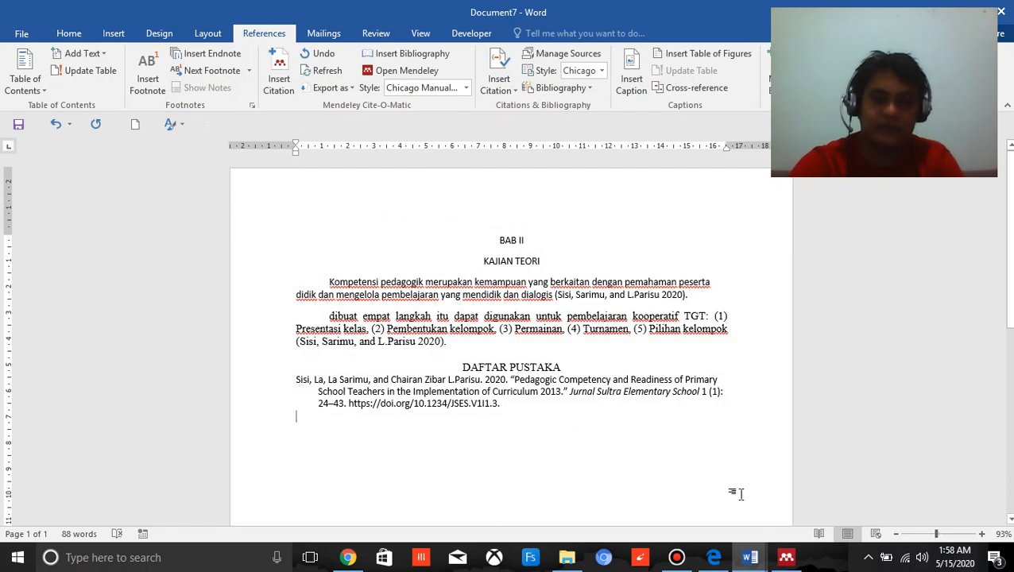
# Switch to Mendeley Desktop and close the learning method article to return to the document library.
pyautogui.click(775, 564)
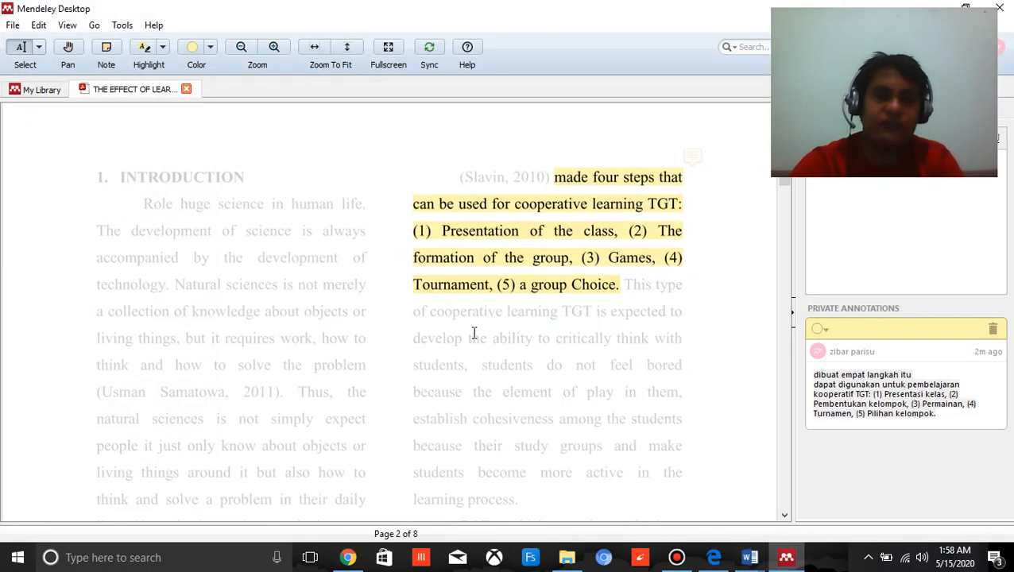
pyautogui.click(186, 90)
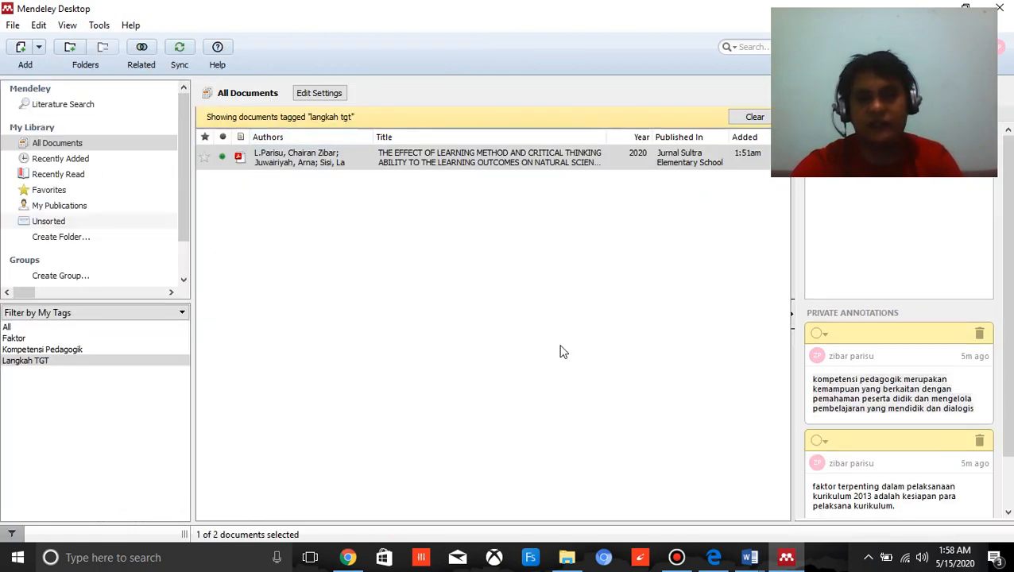